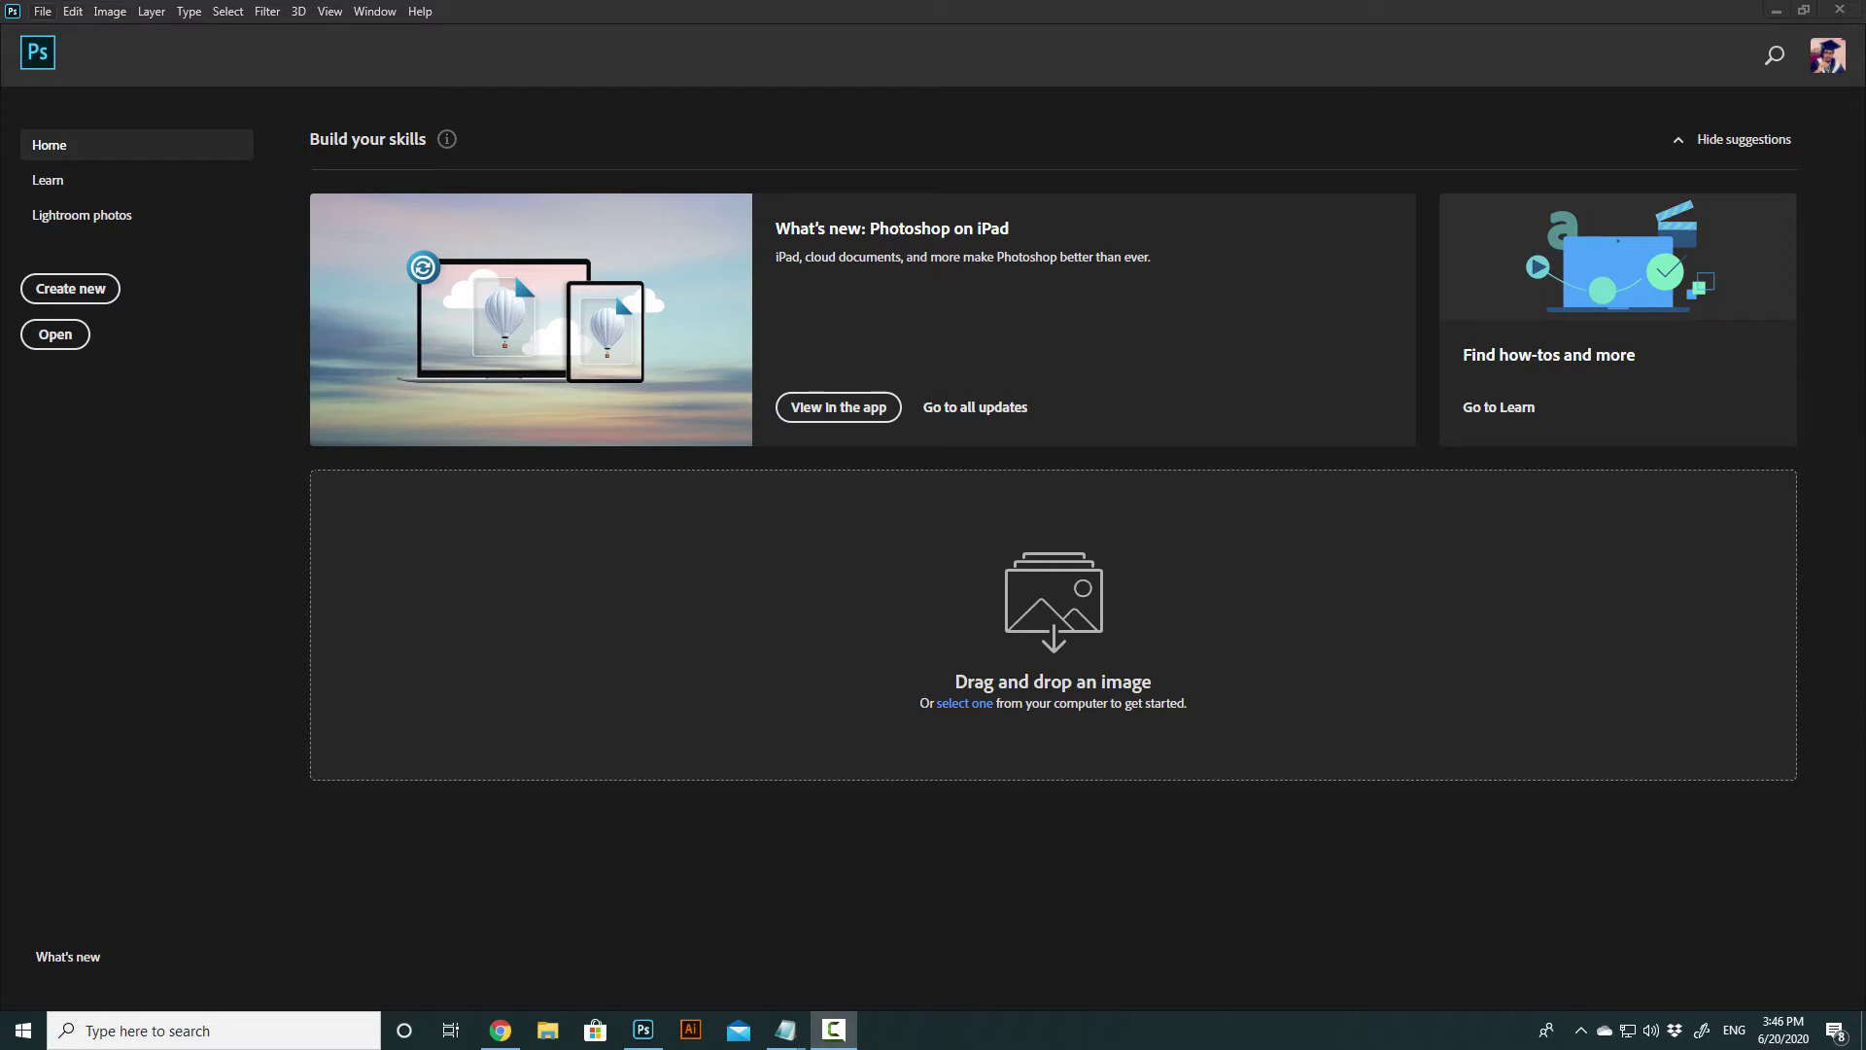
# - Open the New Document dialog (Ctrl+N), which shows recent presets with a 2250 × 1500 px default
pyautogui.click(42, 11)
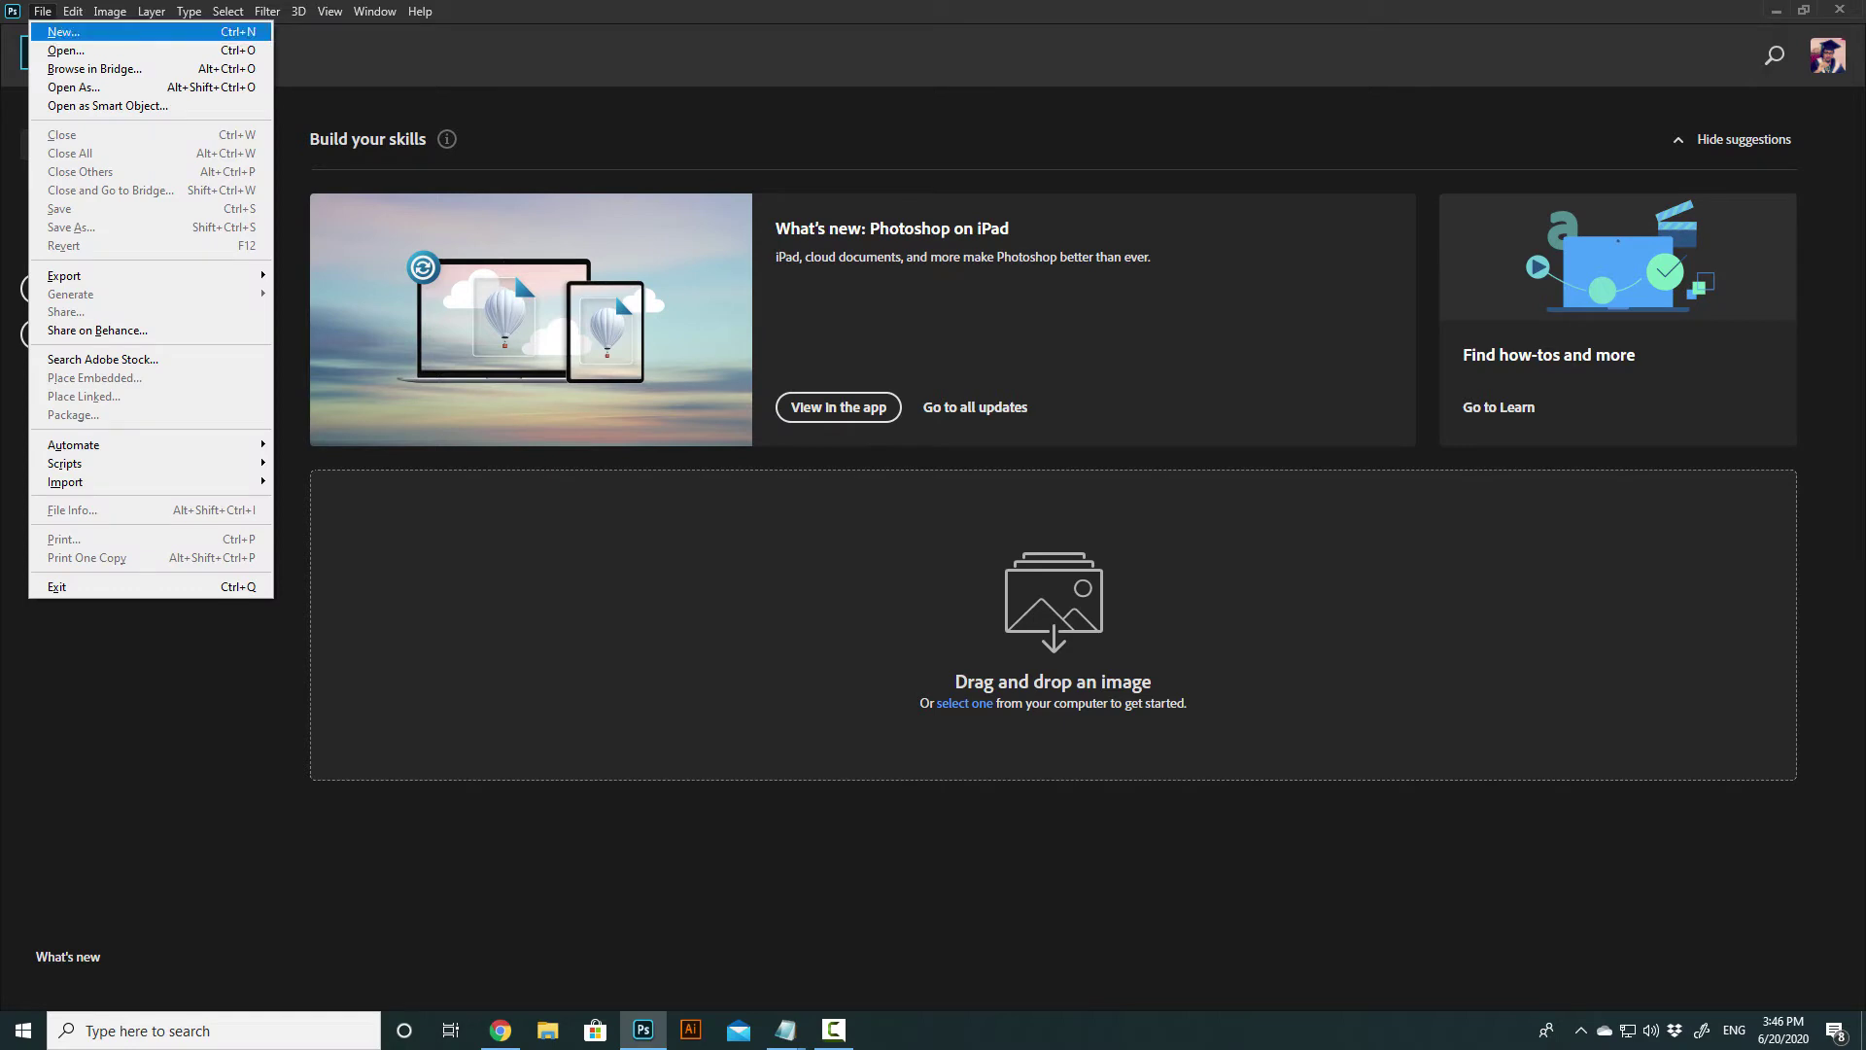
pyautogui.click(42, 10)
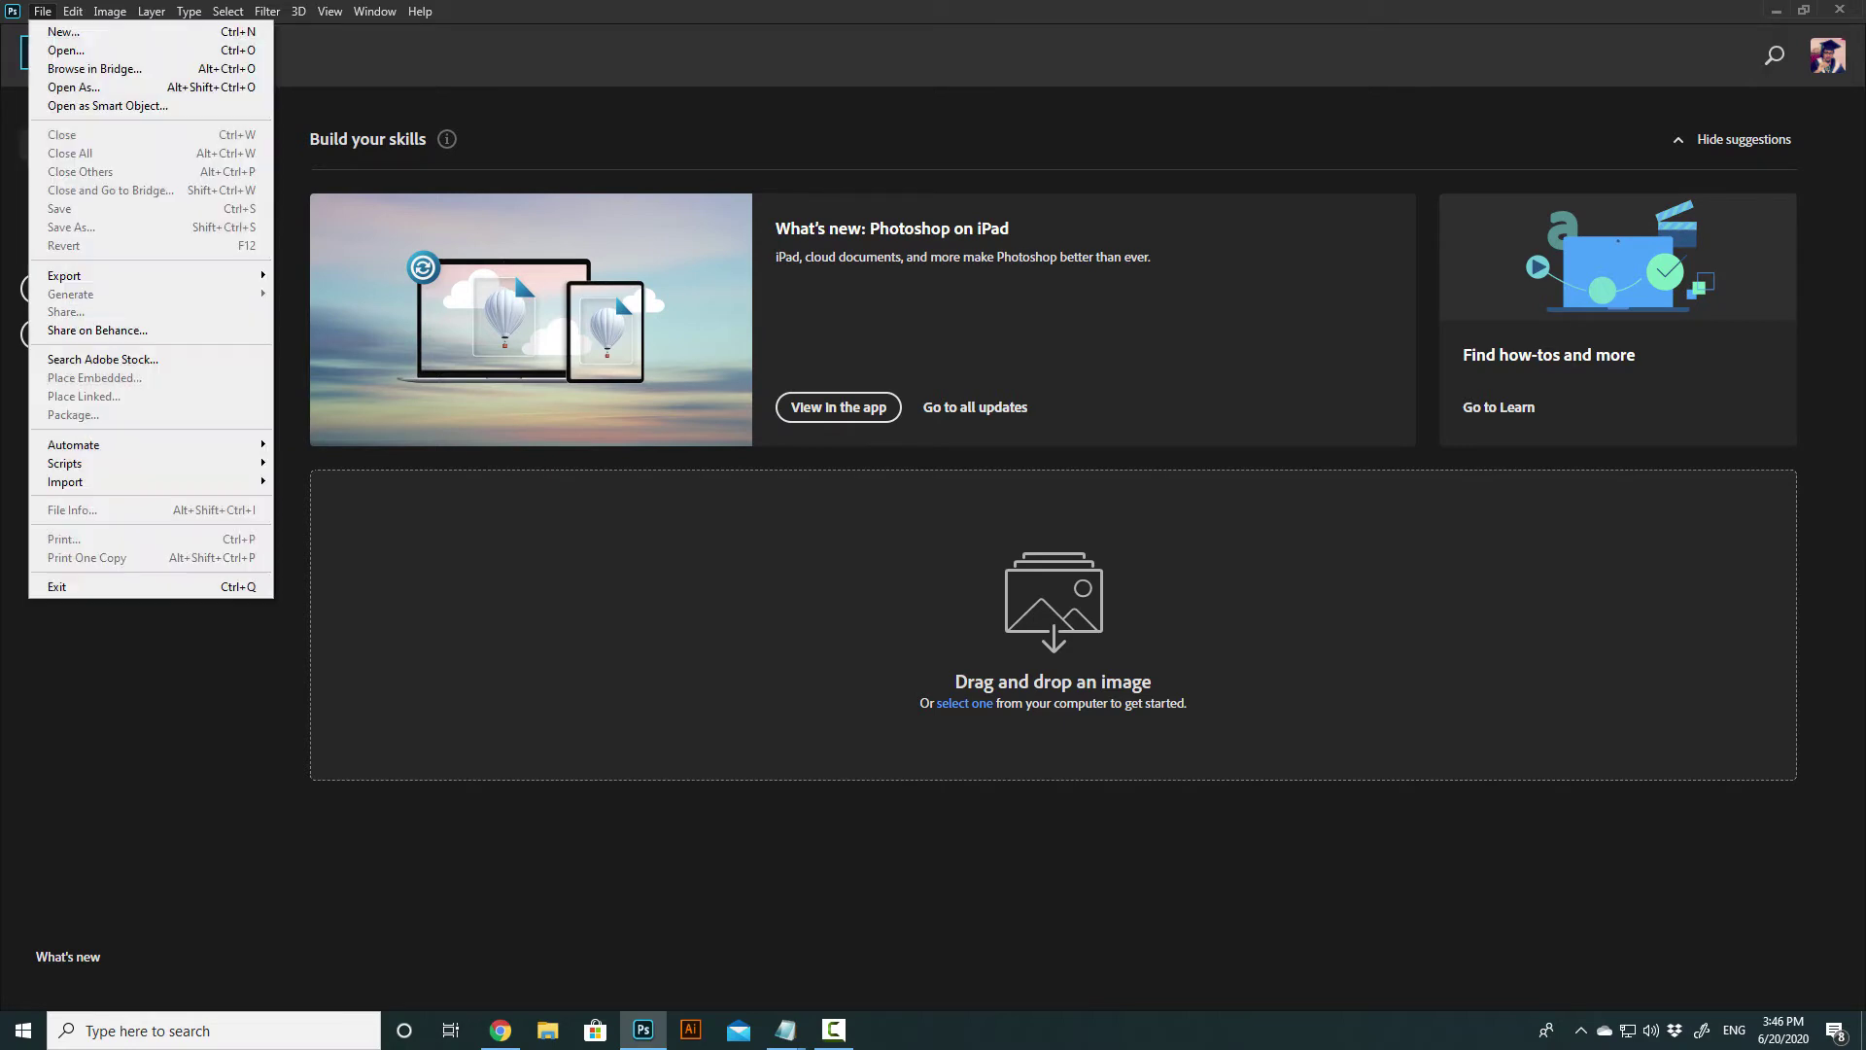
pyautogui.press('Escape')
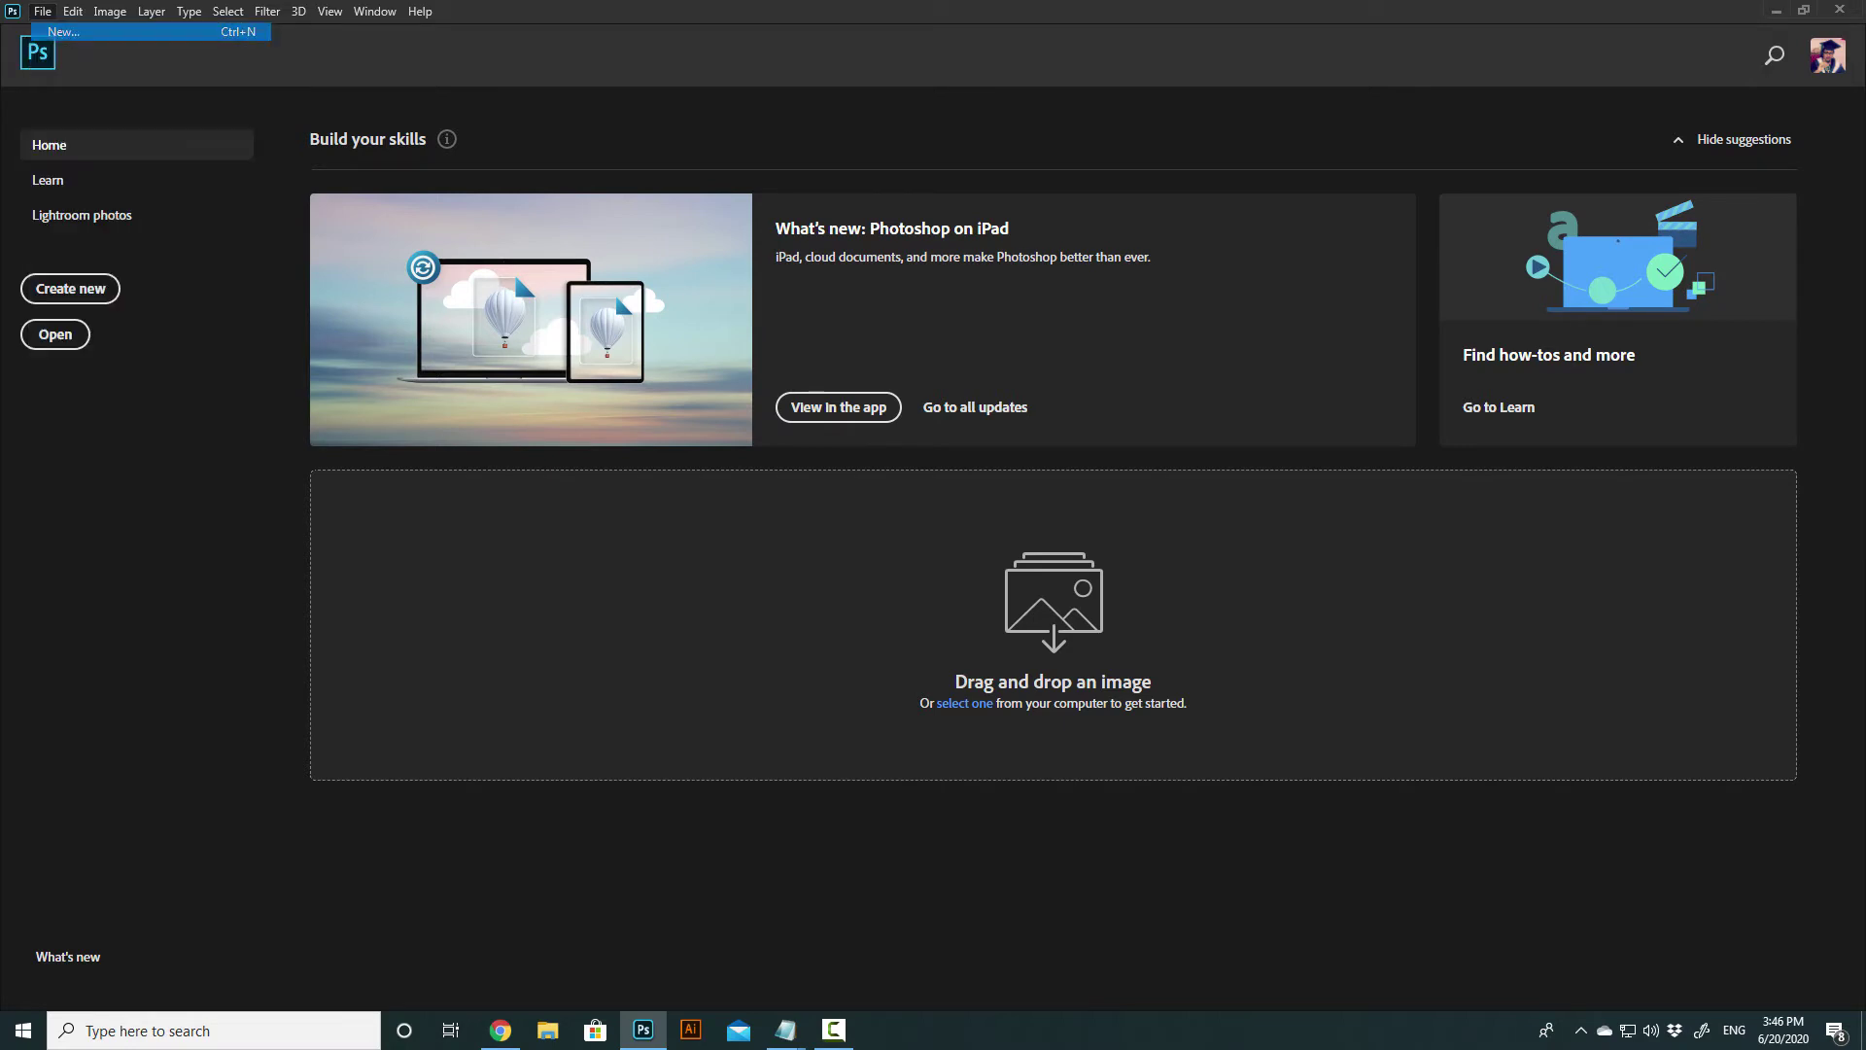
pyautogui.hotkey('ctrl', 'n')
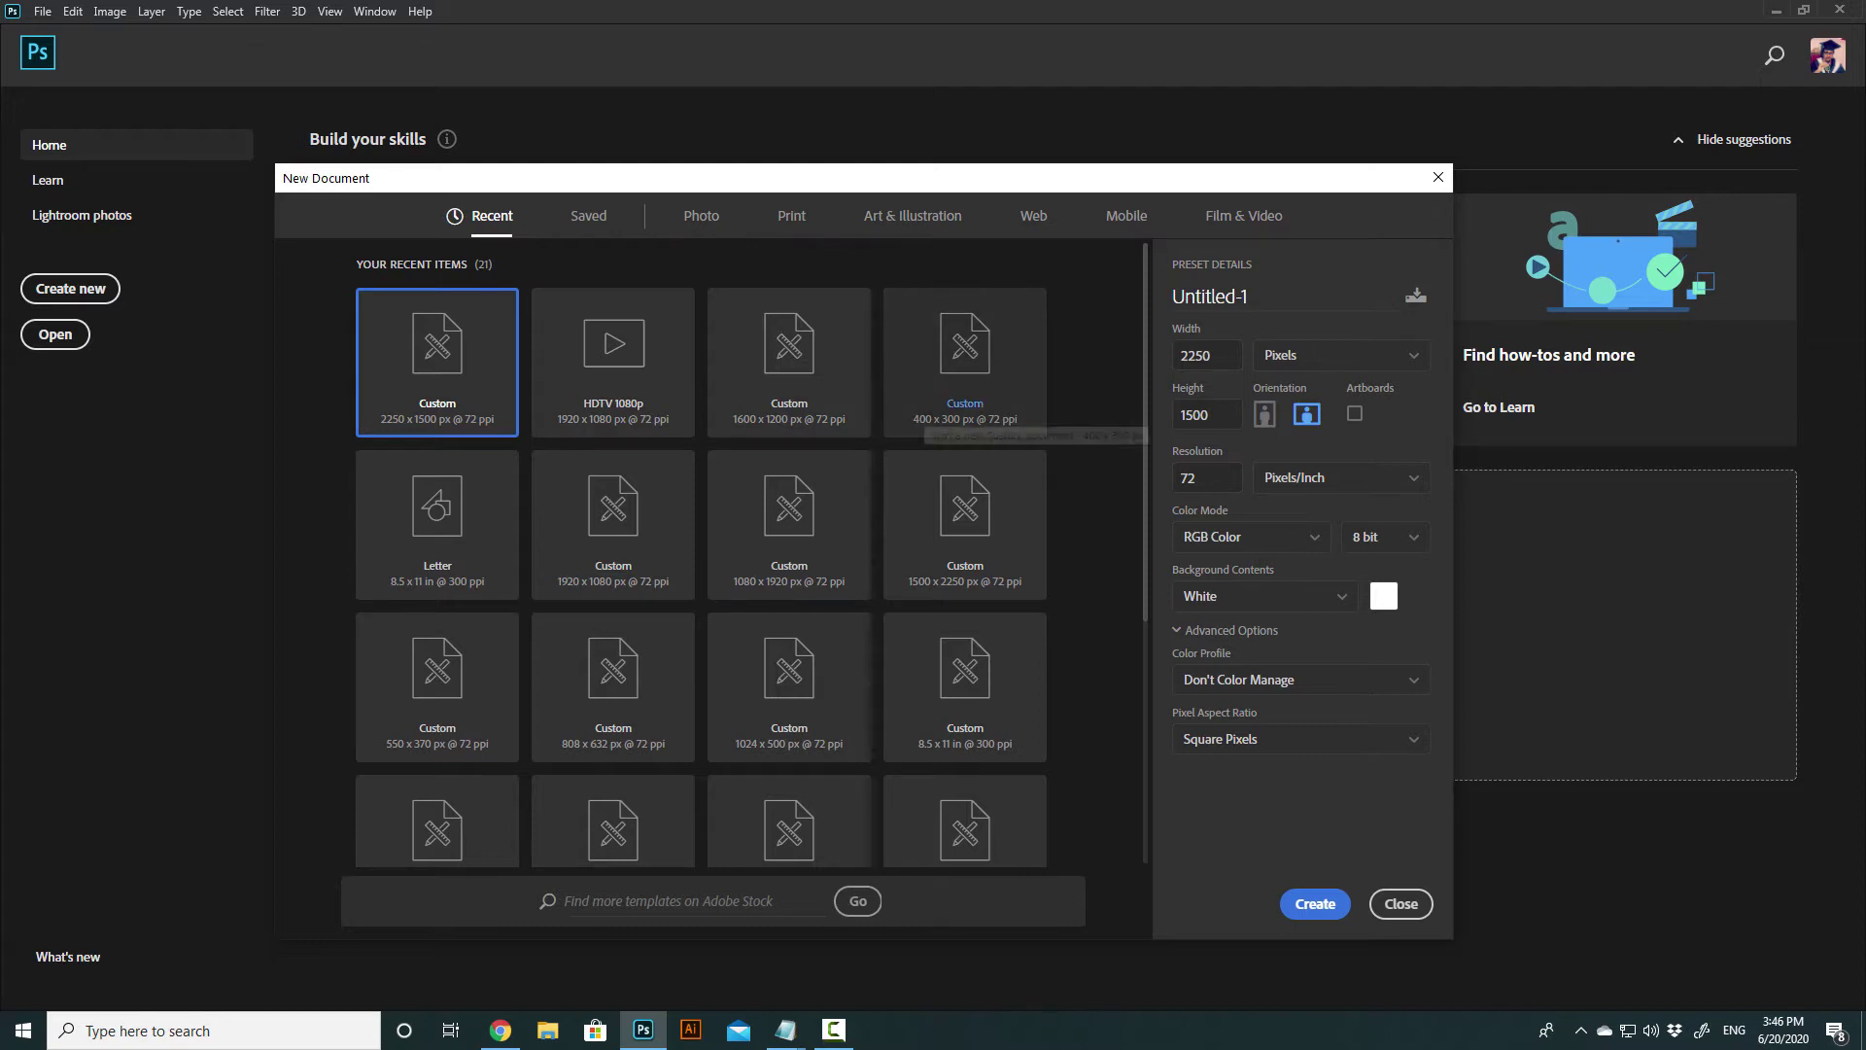
# - Move the New Document dialog slightly higher and resize it smaller
pyautogui.moveTo(1170, 183); pyautogui.dragTo(1187, 139)
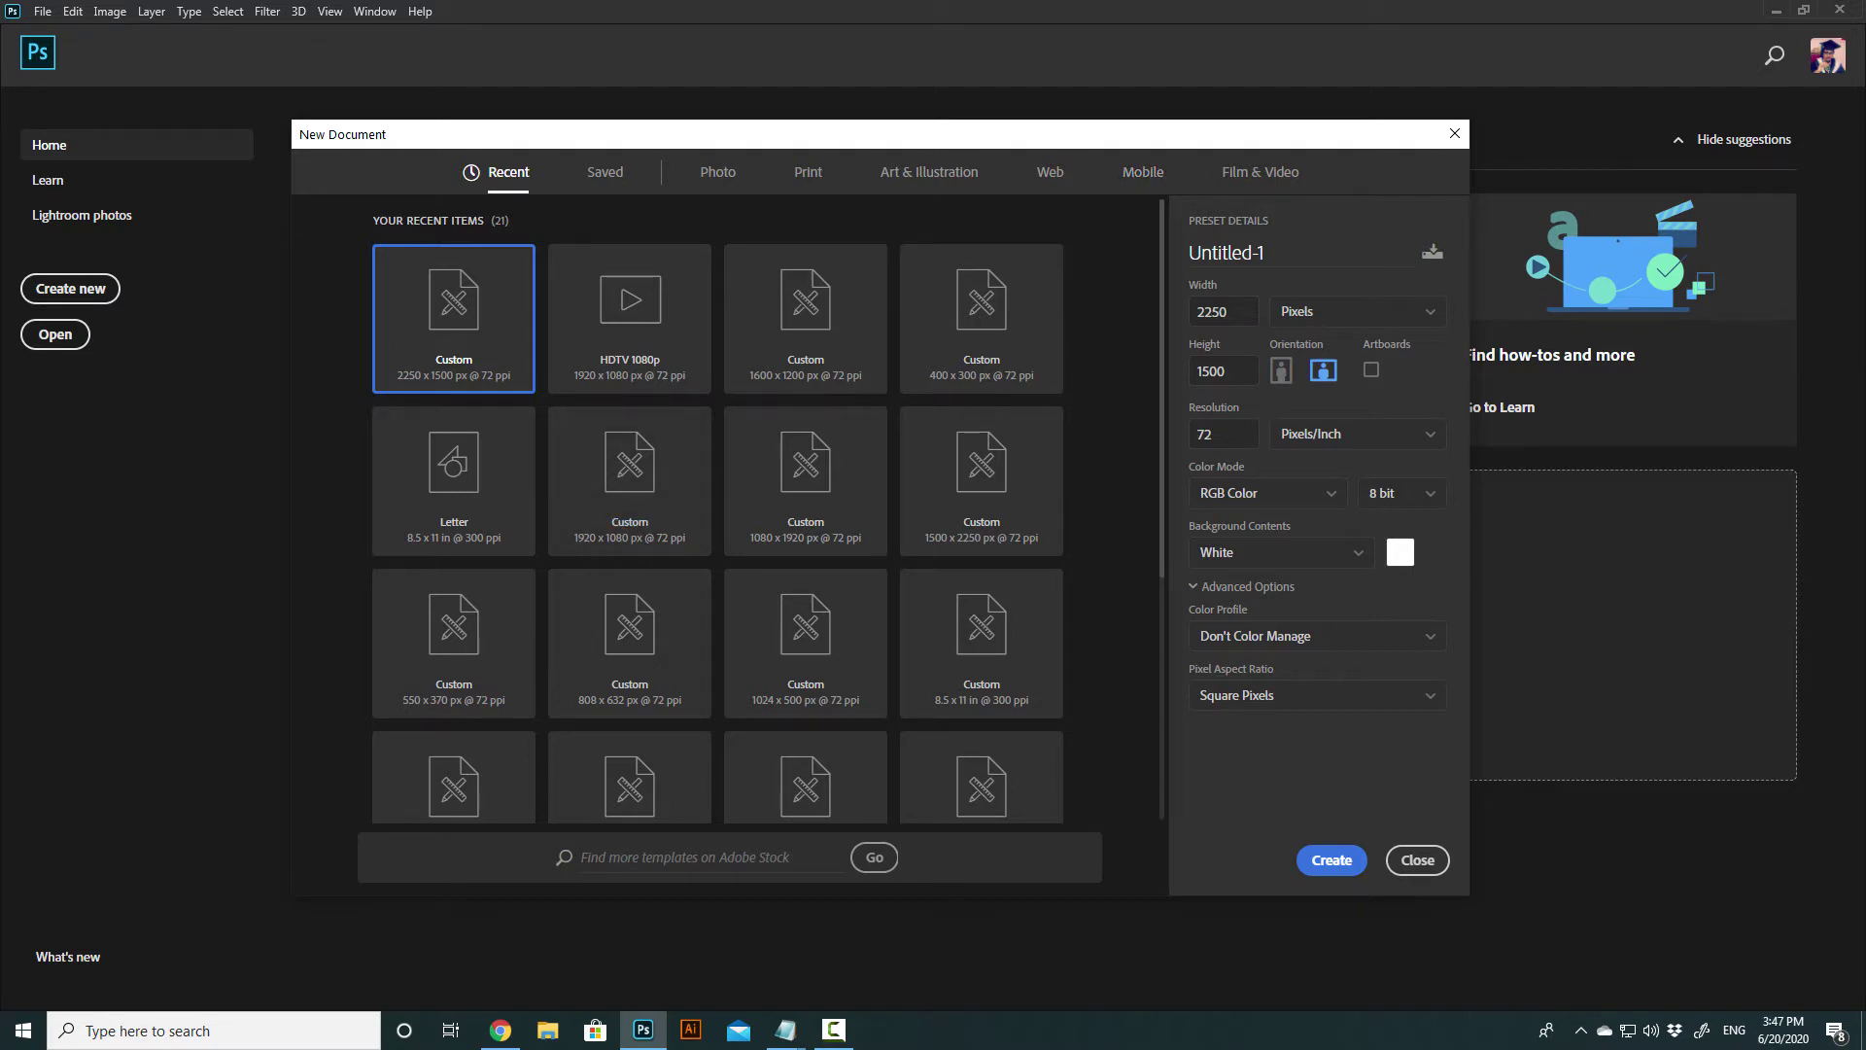
pyautogui.moveTo(1467, 894)
pyautogui.mouseDown()
pyautogui.moveTo(1117, 604)
pyautogui.moveTo(1671, 948)
pyautogui.mouseUp()
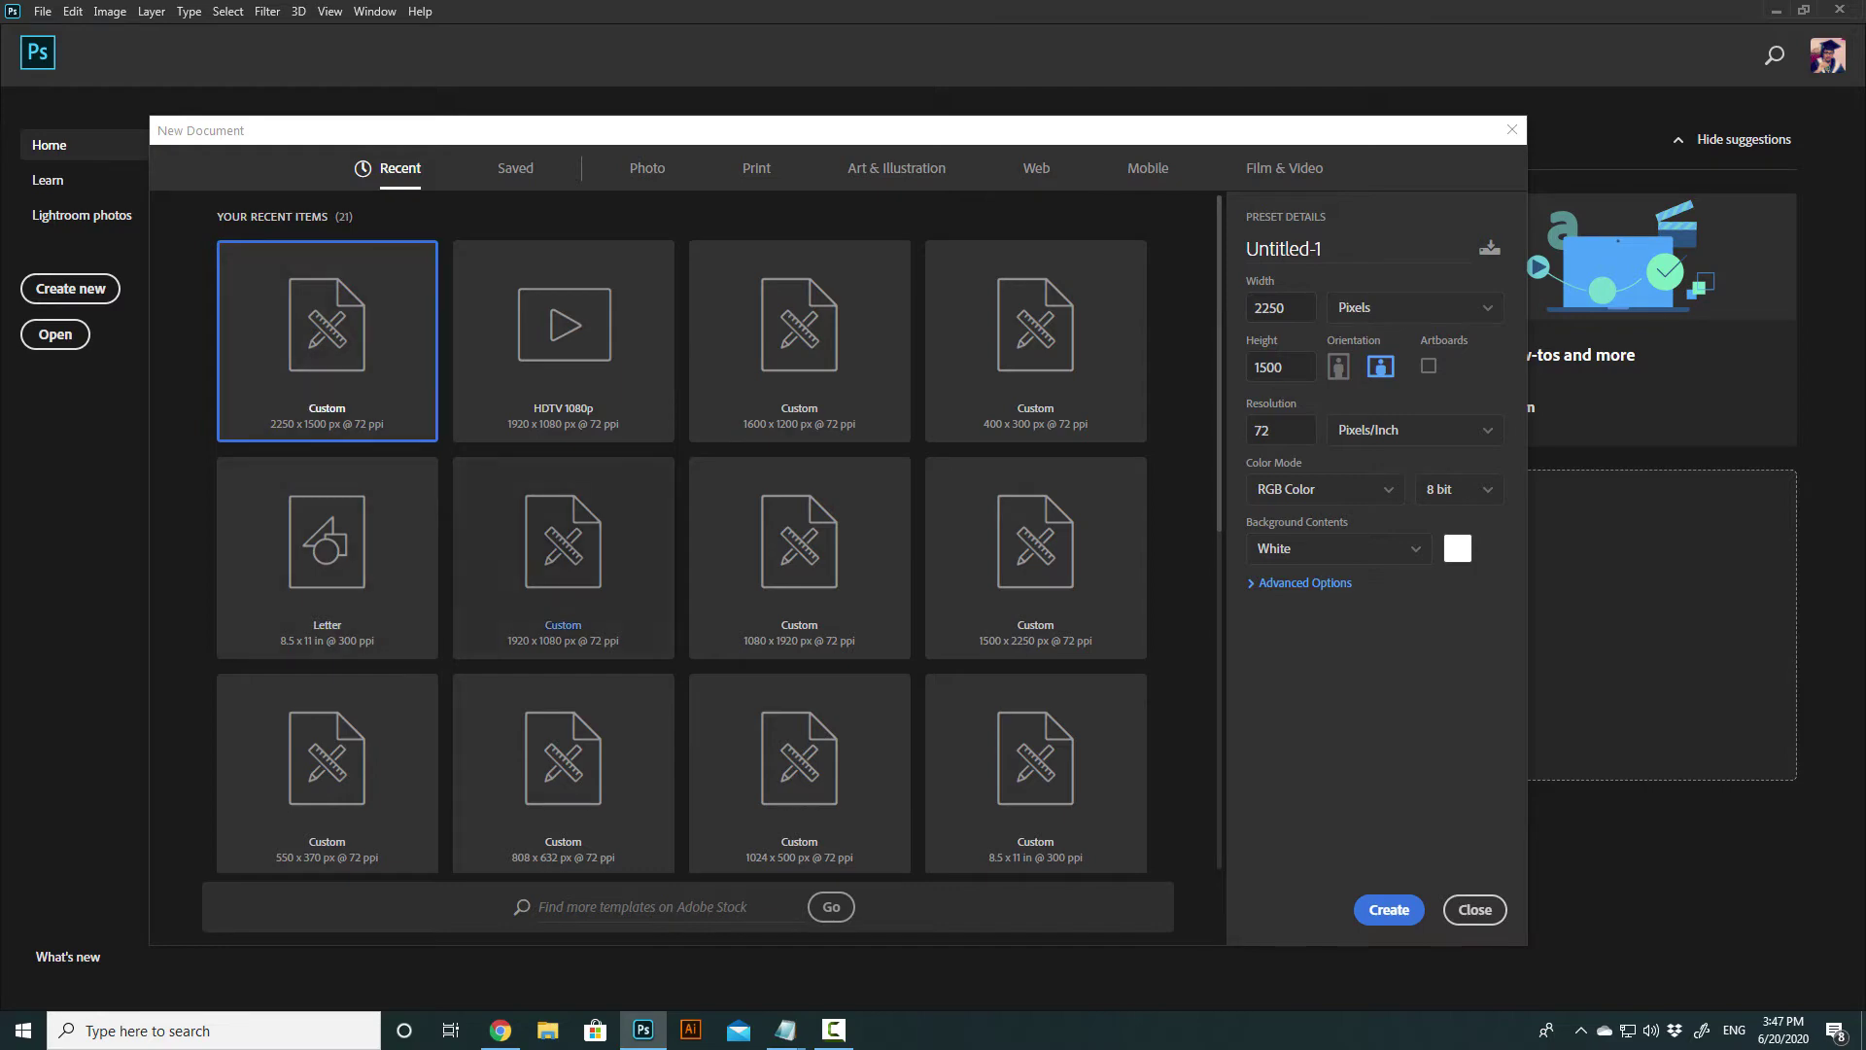
pyautogui.scroll(-5, 680, 534)
pyautogui.scroll(5, 680, 535)
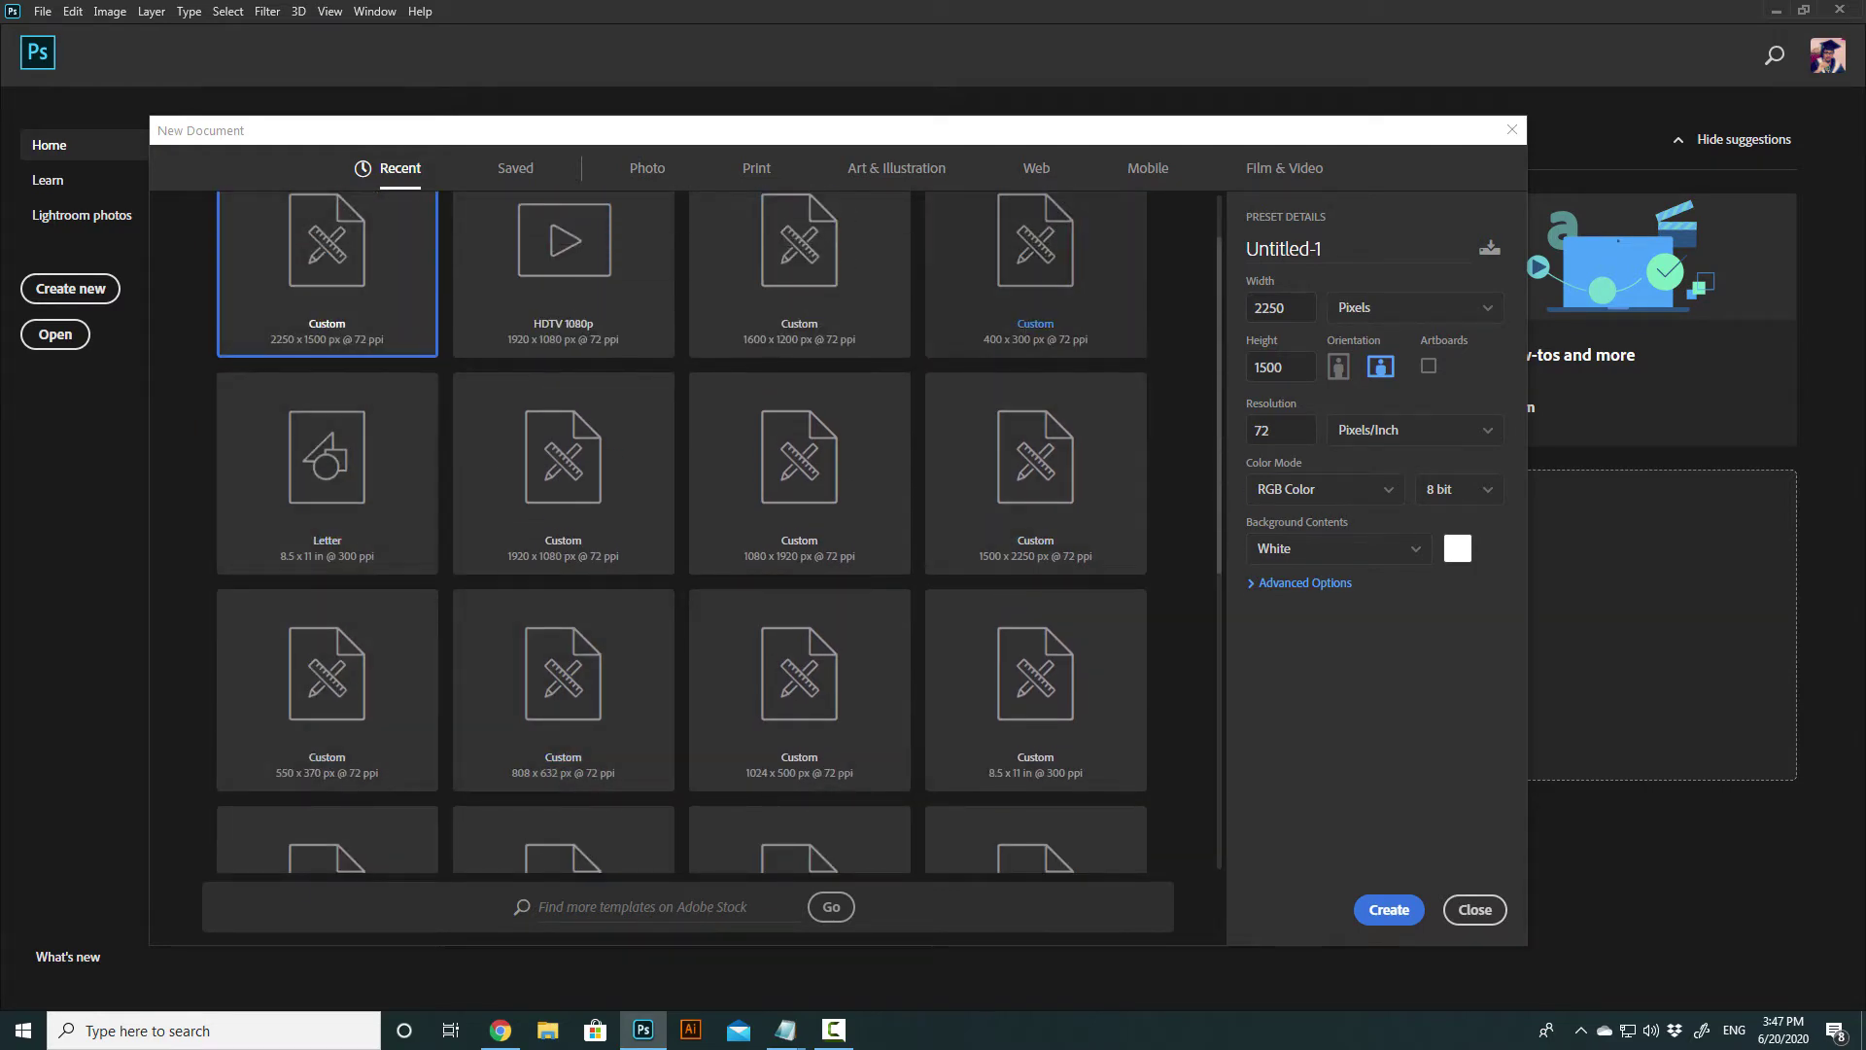
pyautogui.scroll(1, 682, 533)
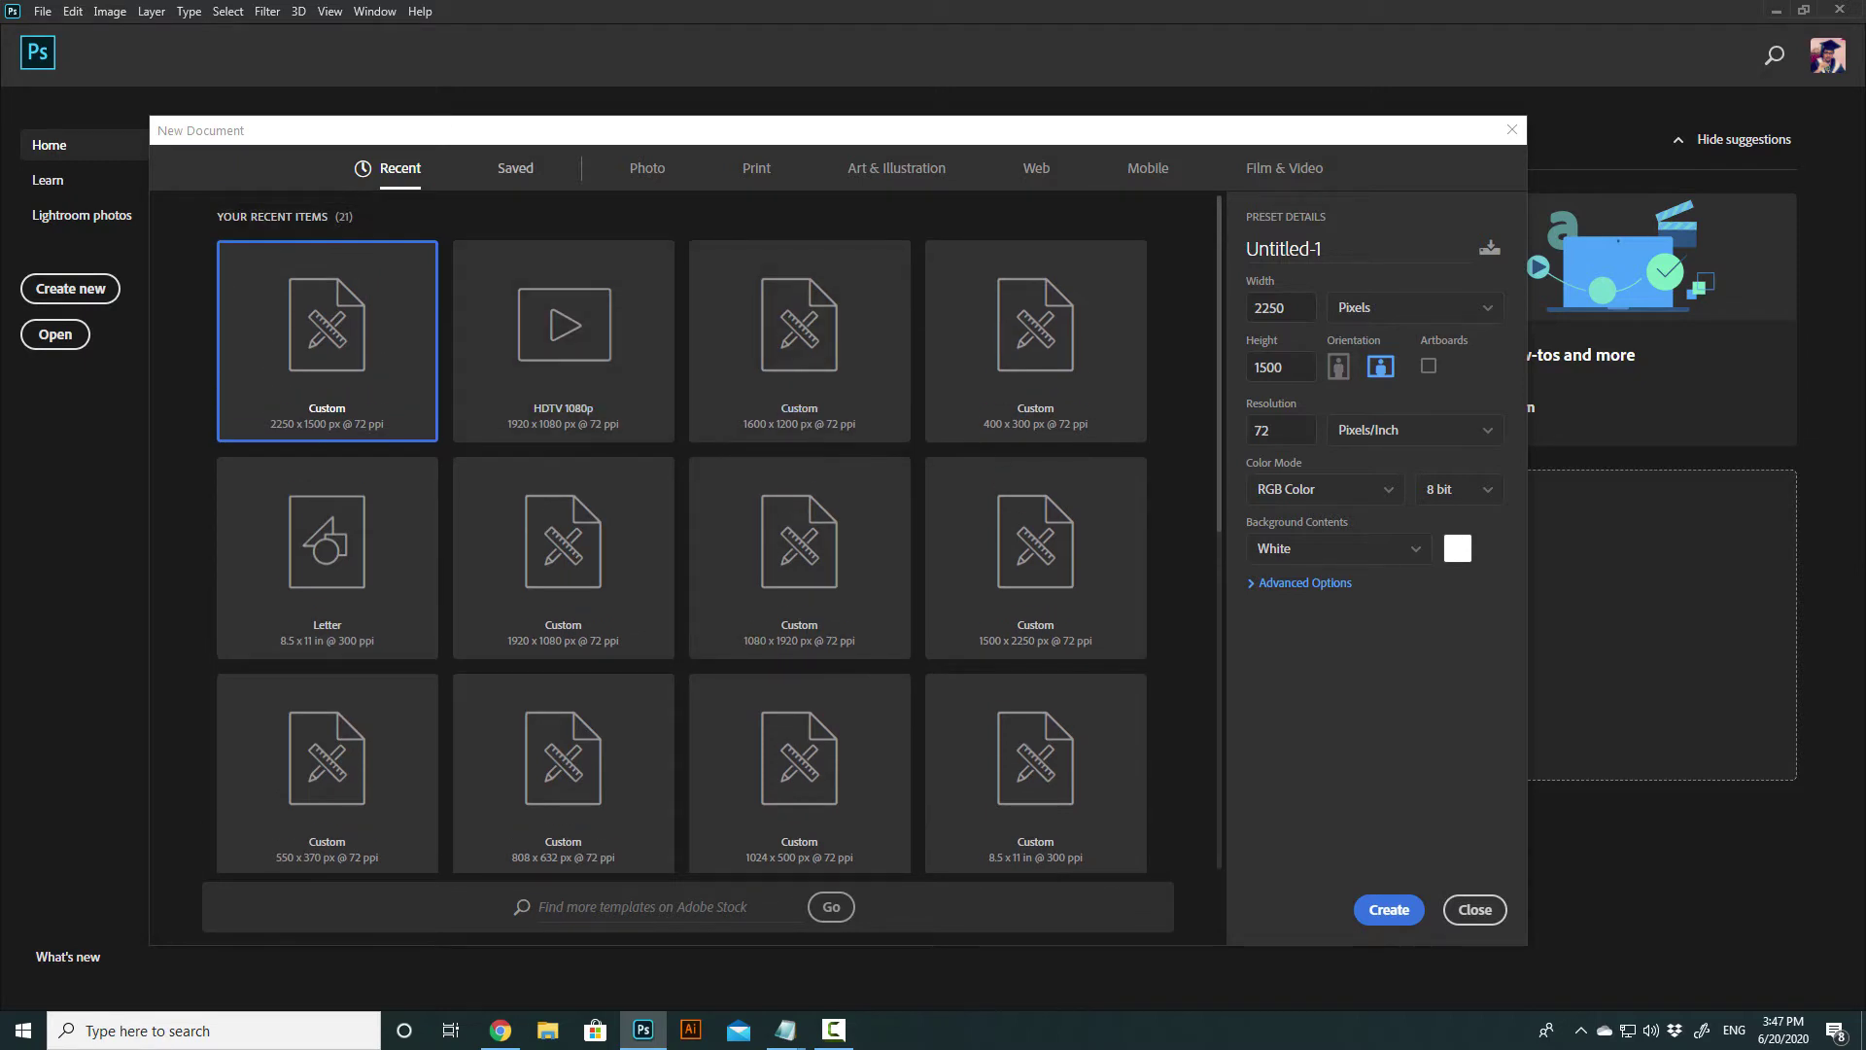
# - Browse the Saved and Photo presets, then pick Film & Video's HDTV 1080p, 1920 × 1080 px
pyautogui.click(515, 168)
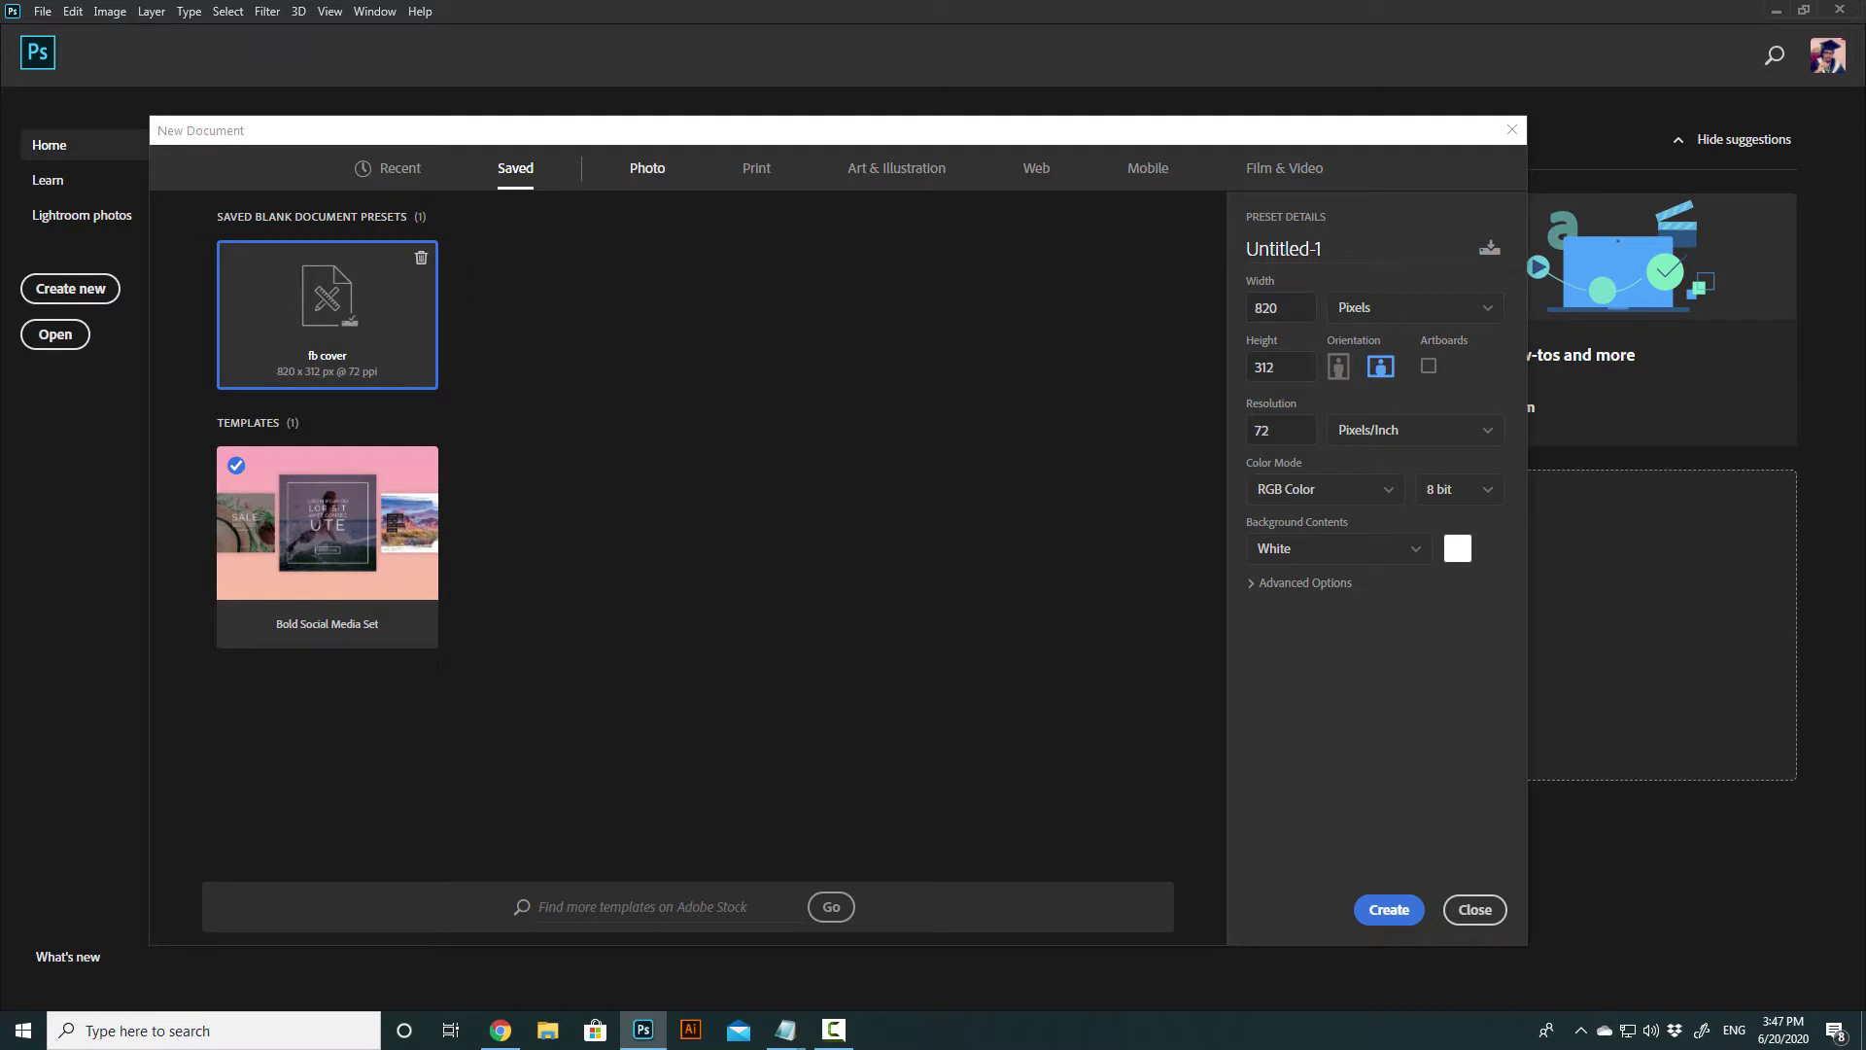
pyautogui.click(647, 168)
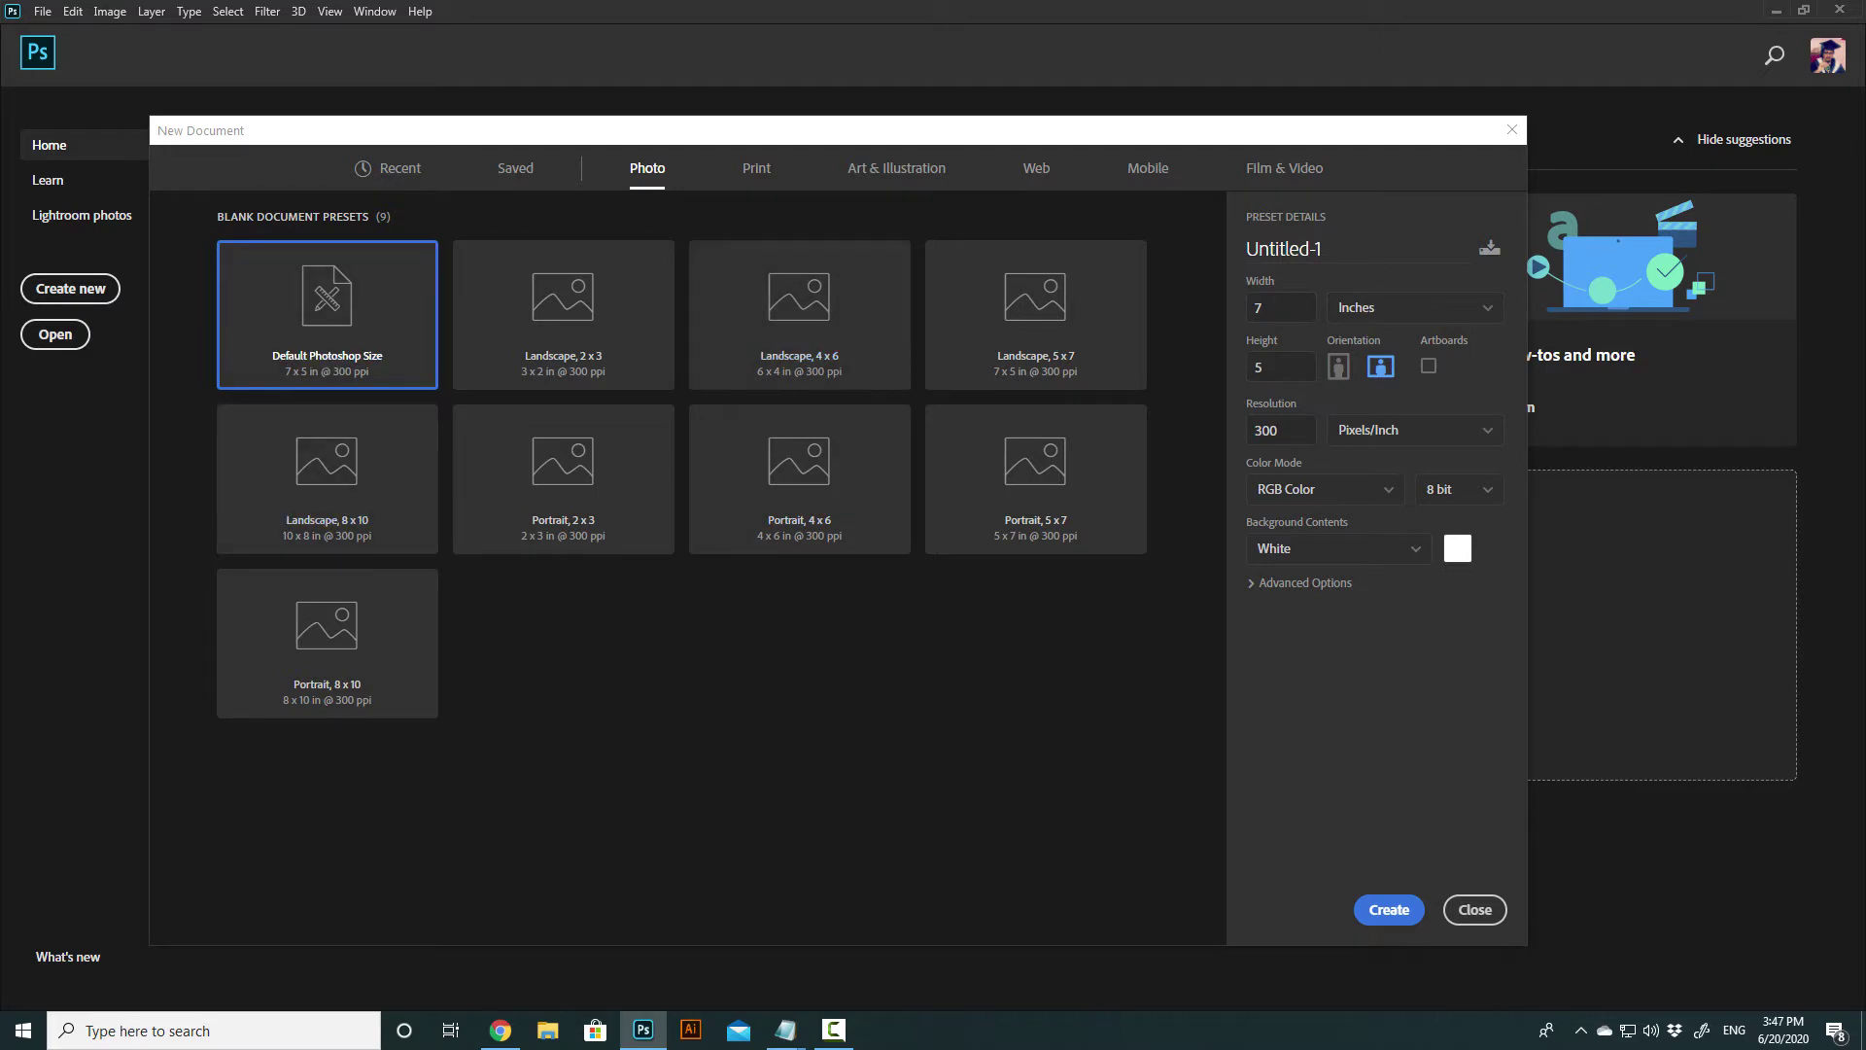
pyautogui.click(1284, 168)
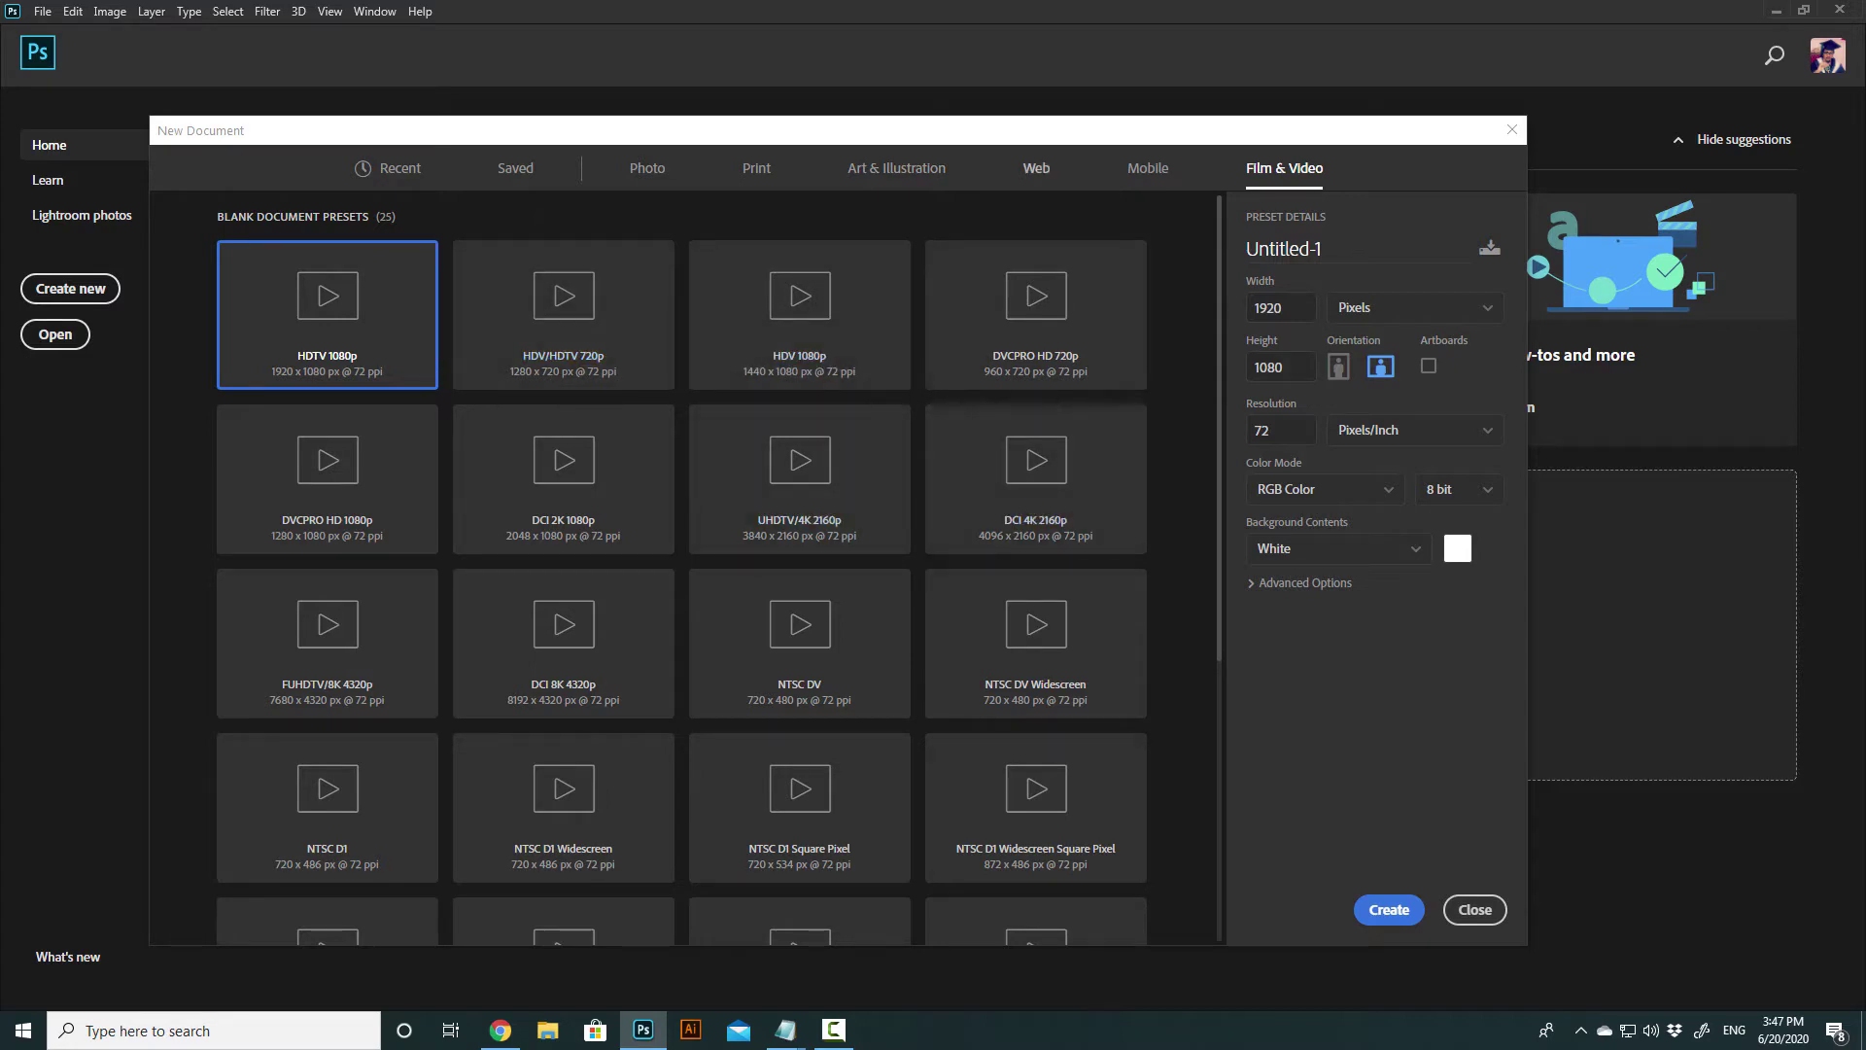
pyautogui.scroll(-5, 1035, 848)
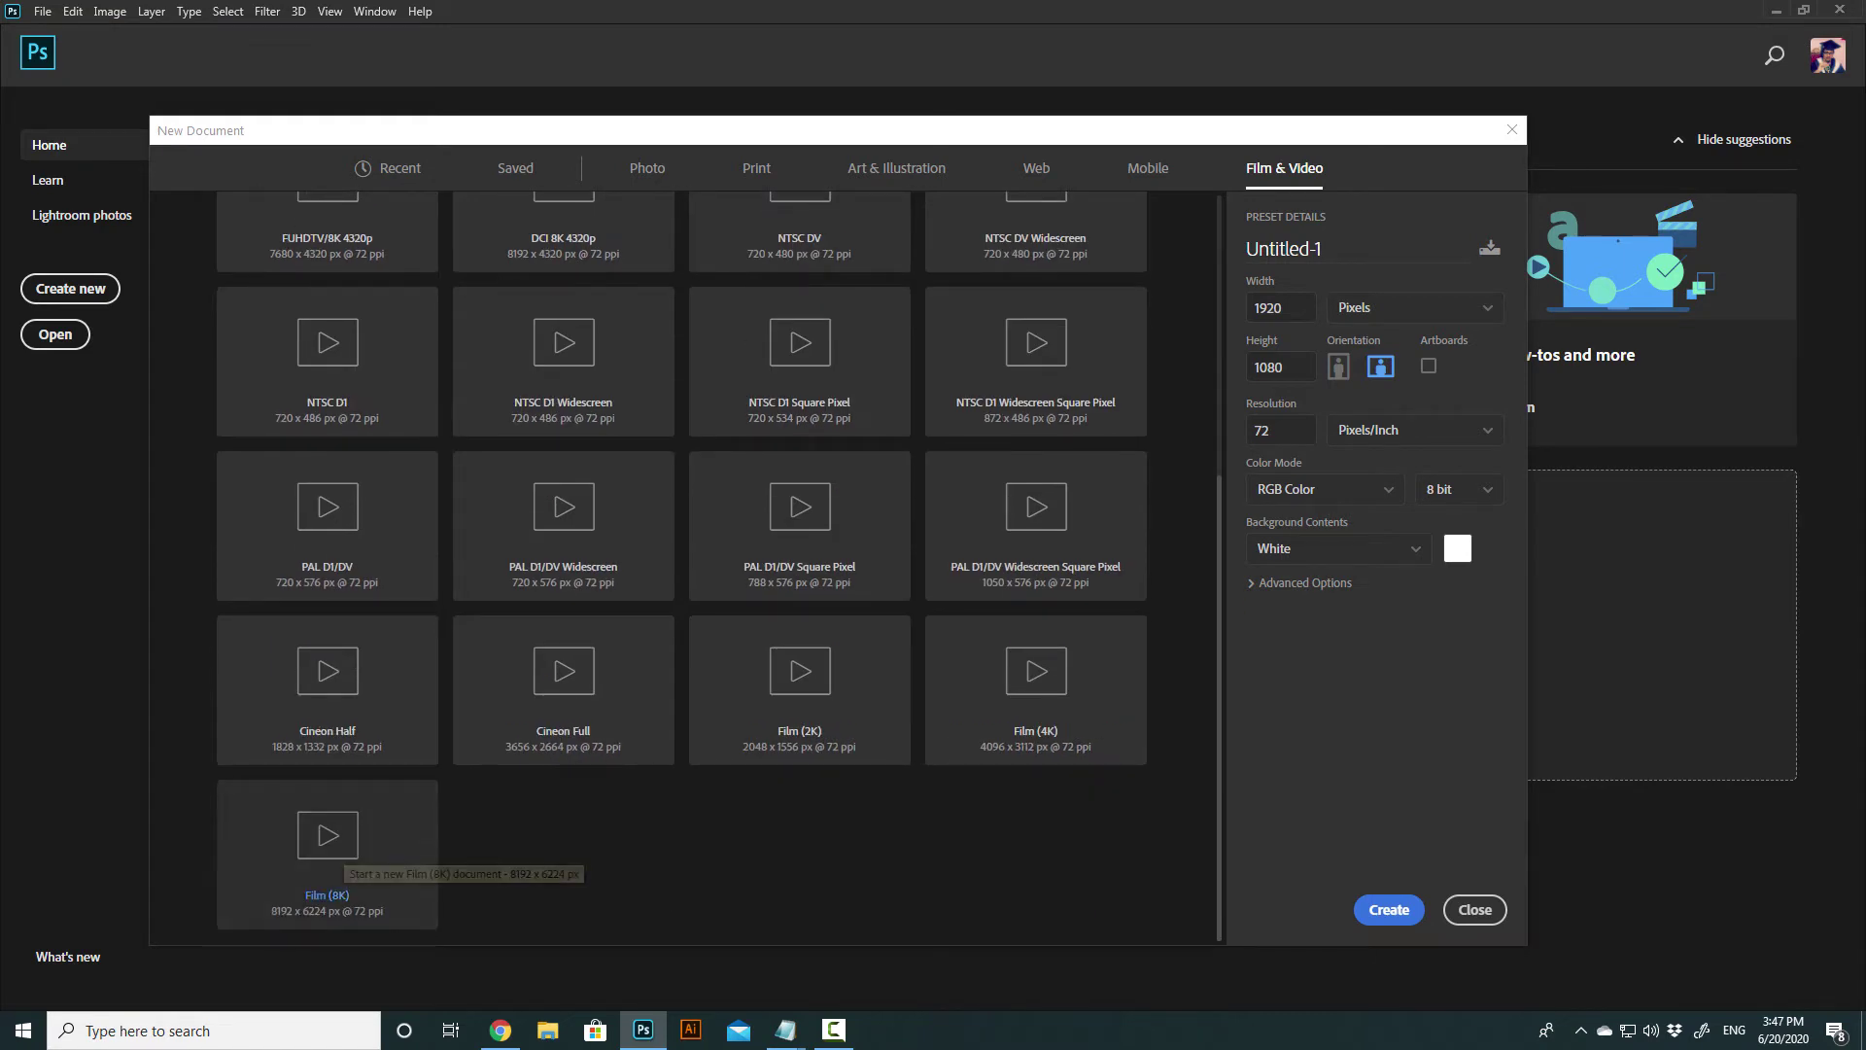
pyautogui.scroll(5, 331, 860)
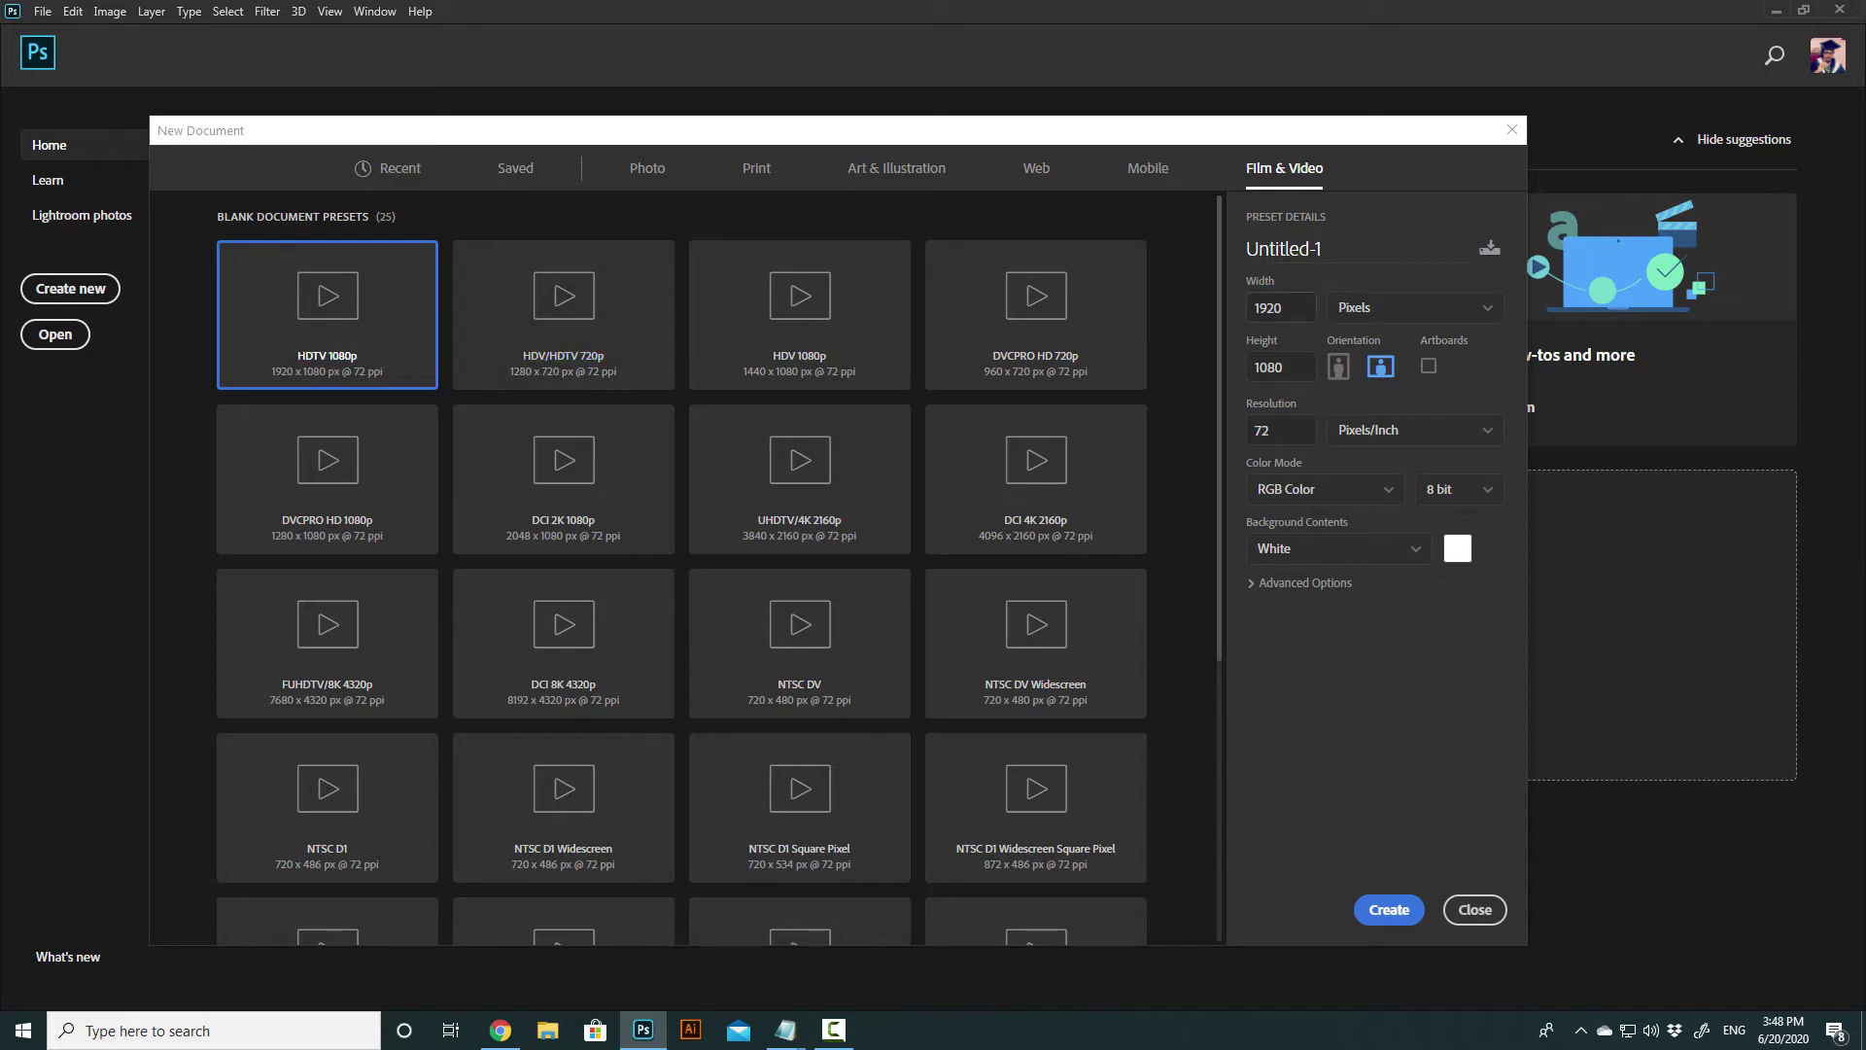
# - Name the new document 'Business Flyer'
pyautogui.doubleClick(1281, 307)
pyautogui.hotkey('shift', 'Tab')
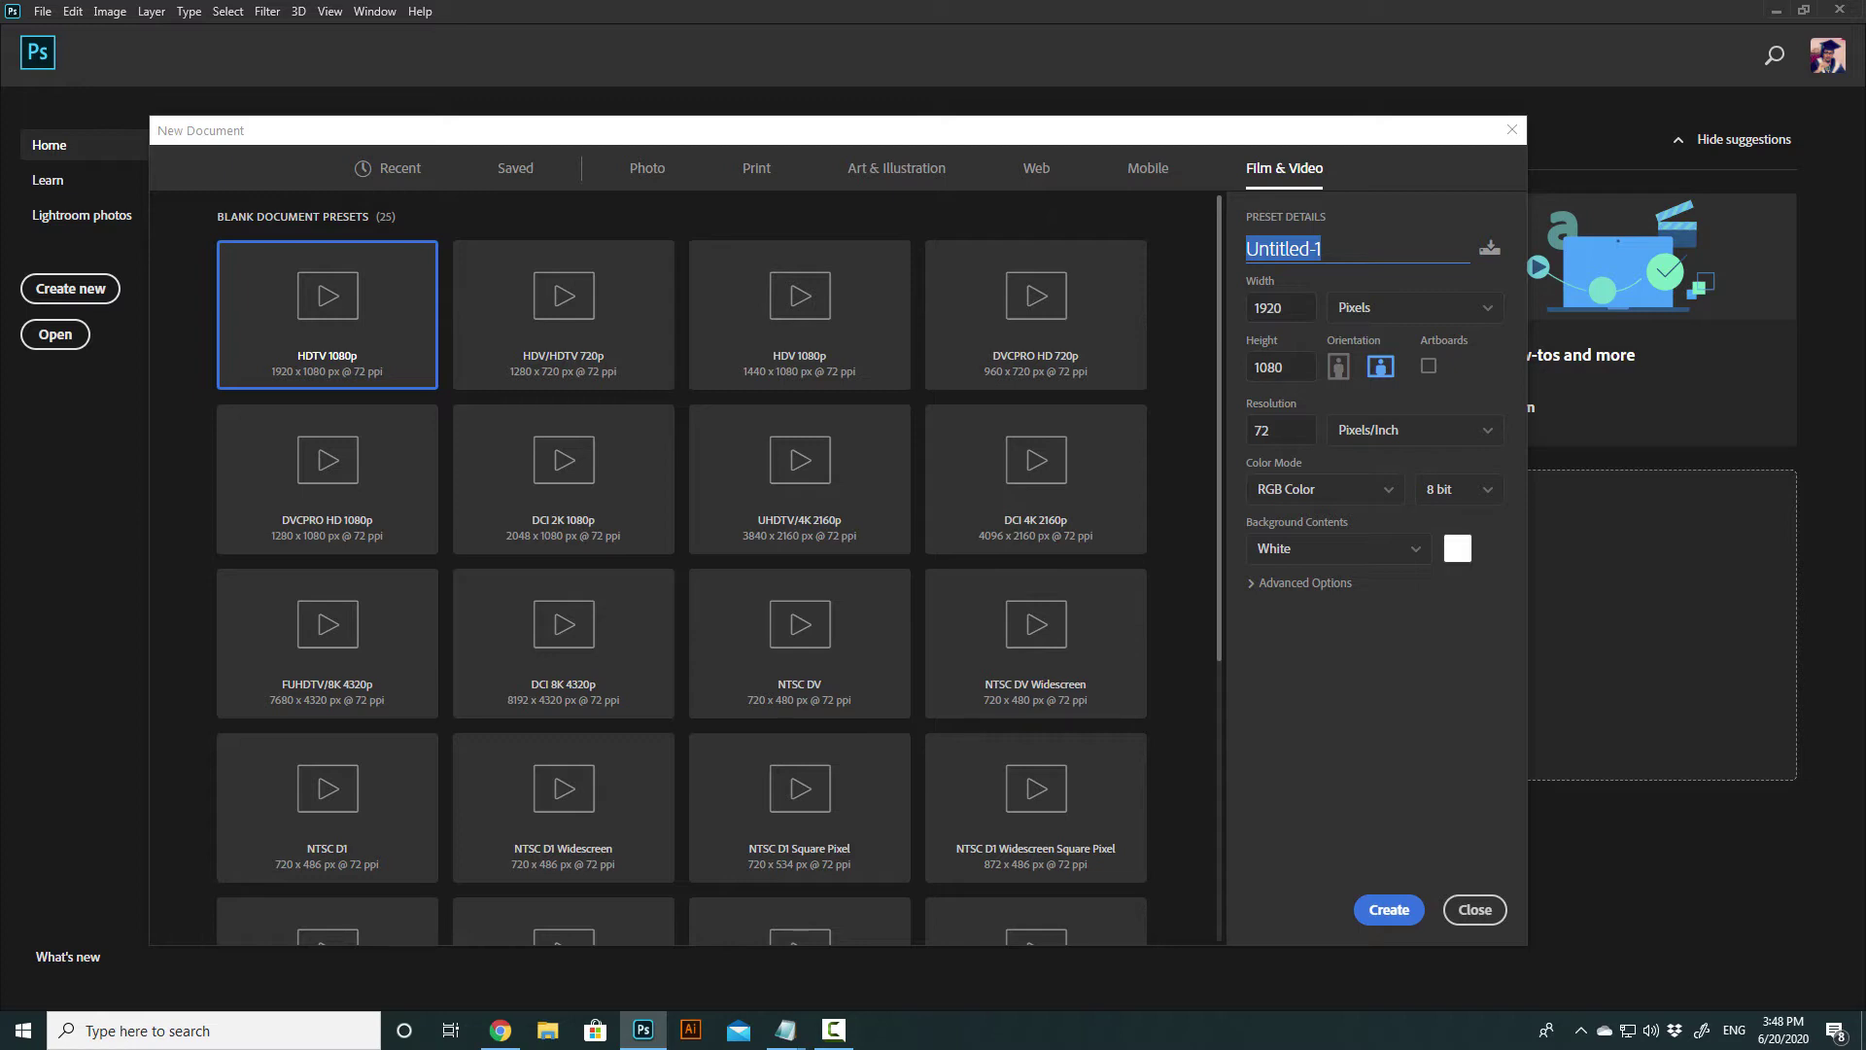
pyautogui.write('Busine')
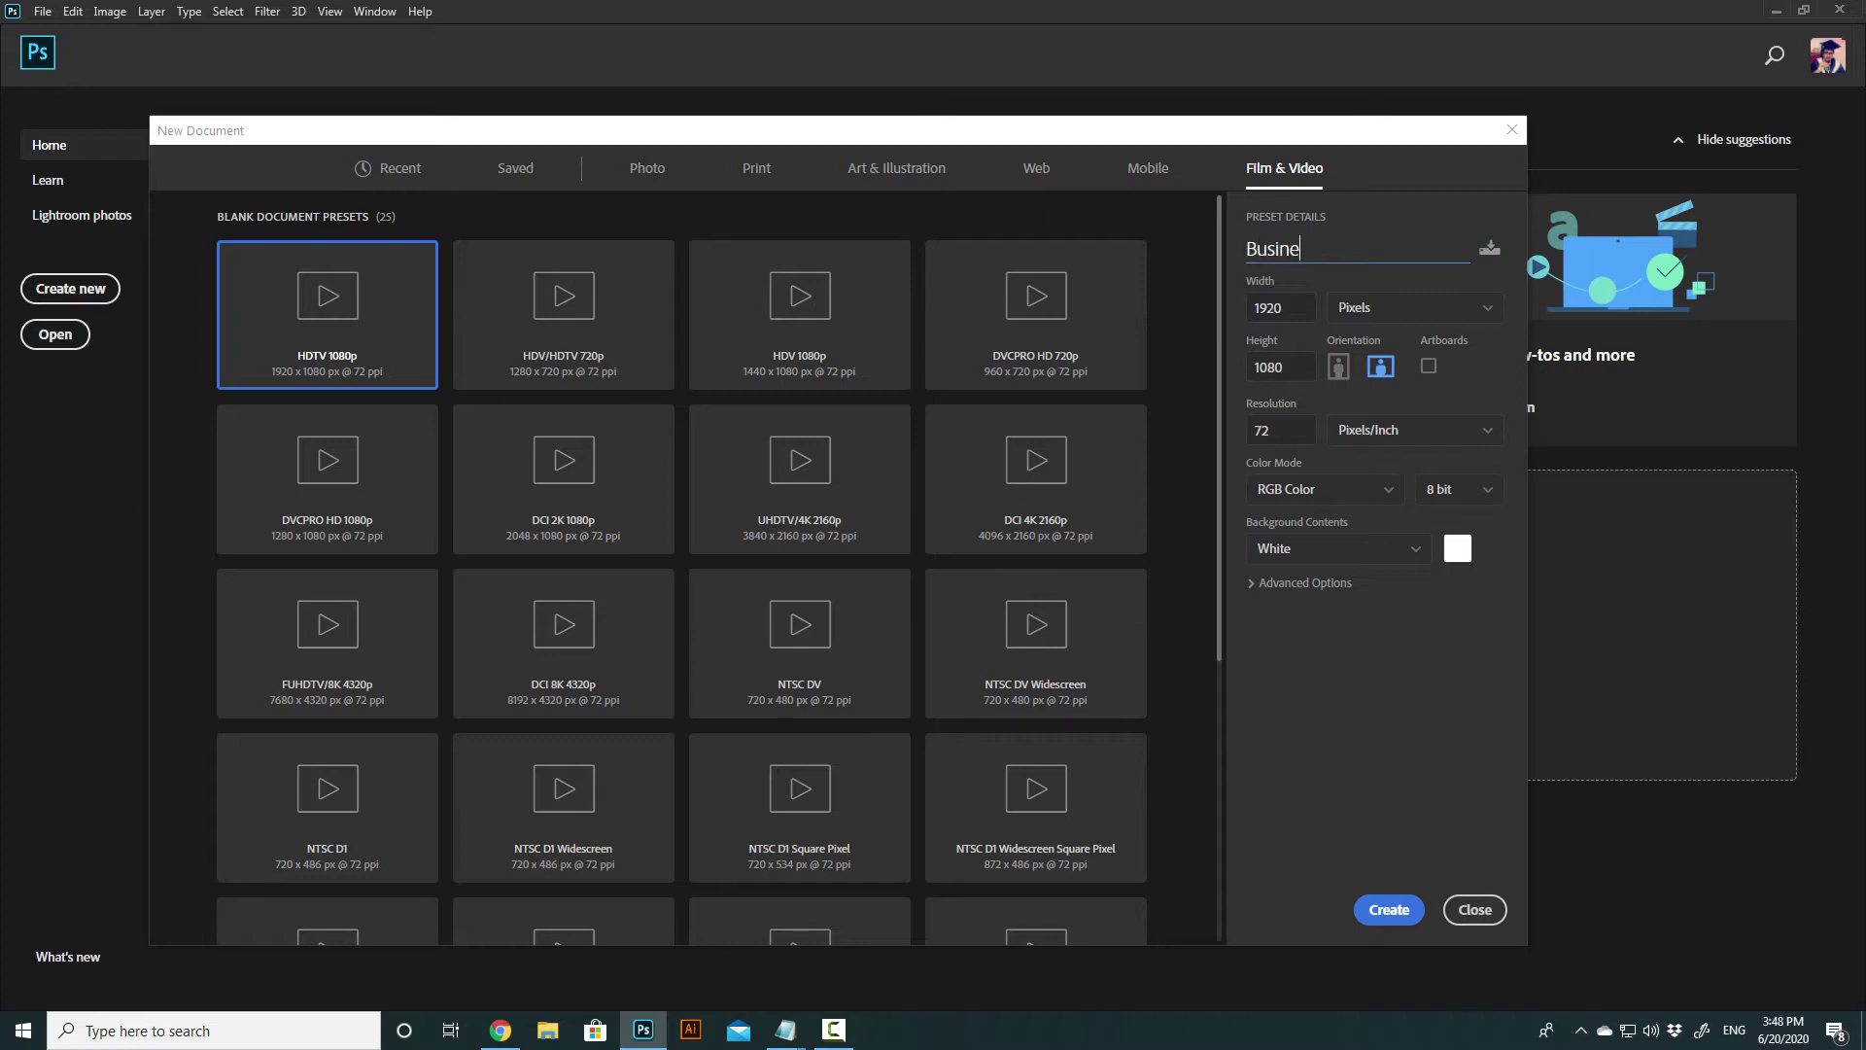
pyautogui.write('ss F')
pyautogui.write('lyer')
pyautogui.press('Tab')
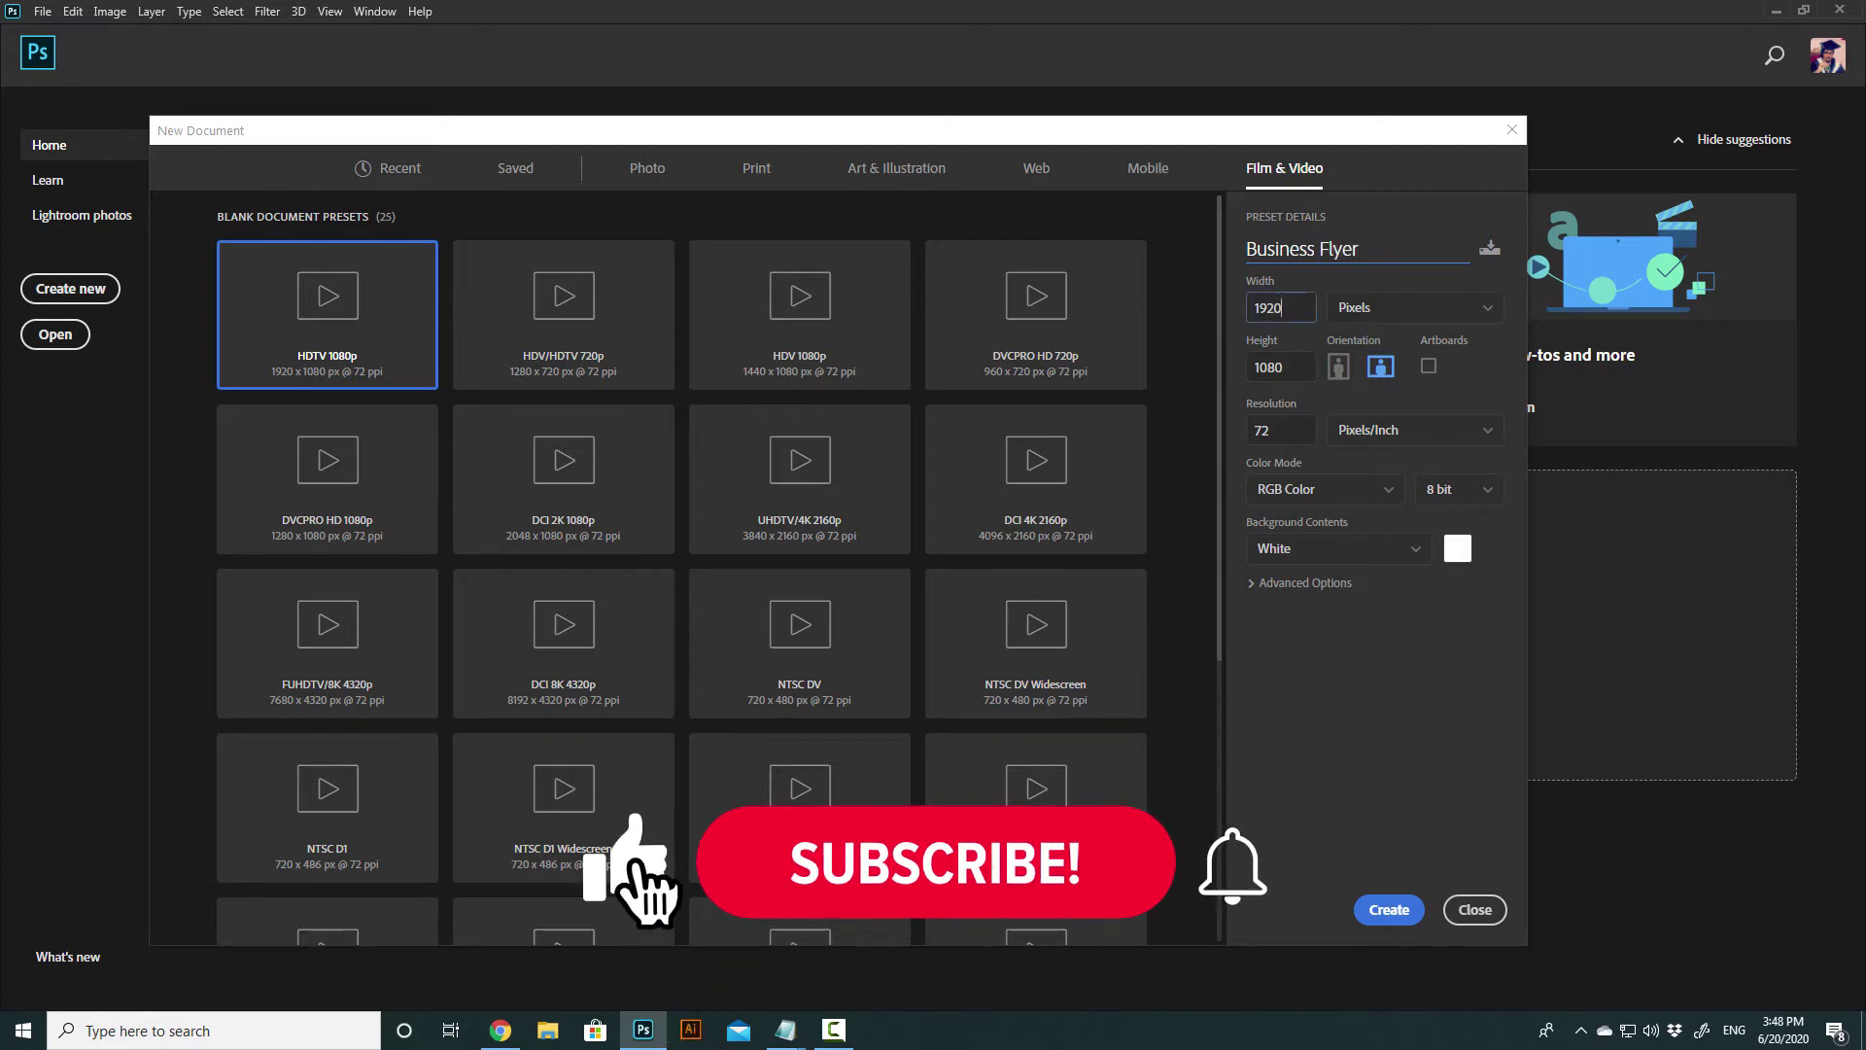
pyautogui.hotkey('shift', 'Left')
pyautogui.hotkey('shift', 'Left')
pyautogui.hotkey('shift', 'Left')
pyautogui.hotkey('shift', 'Left')
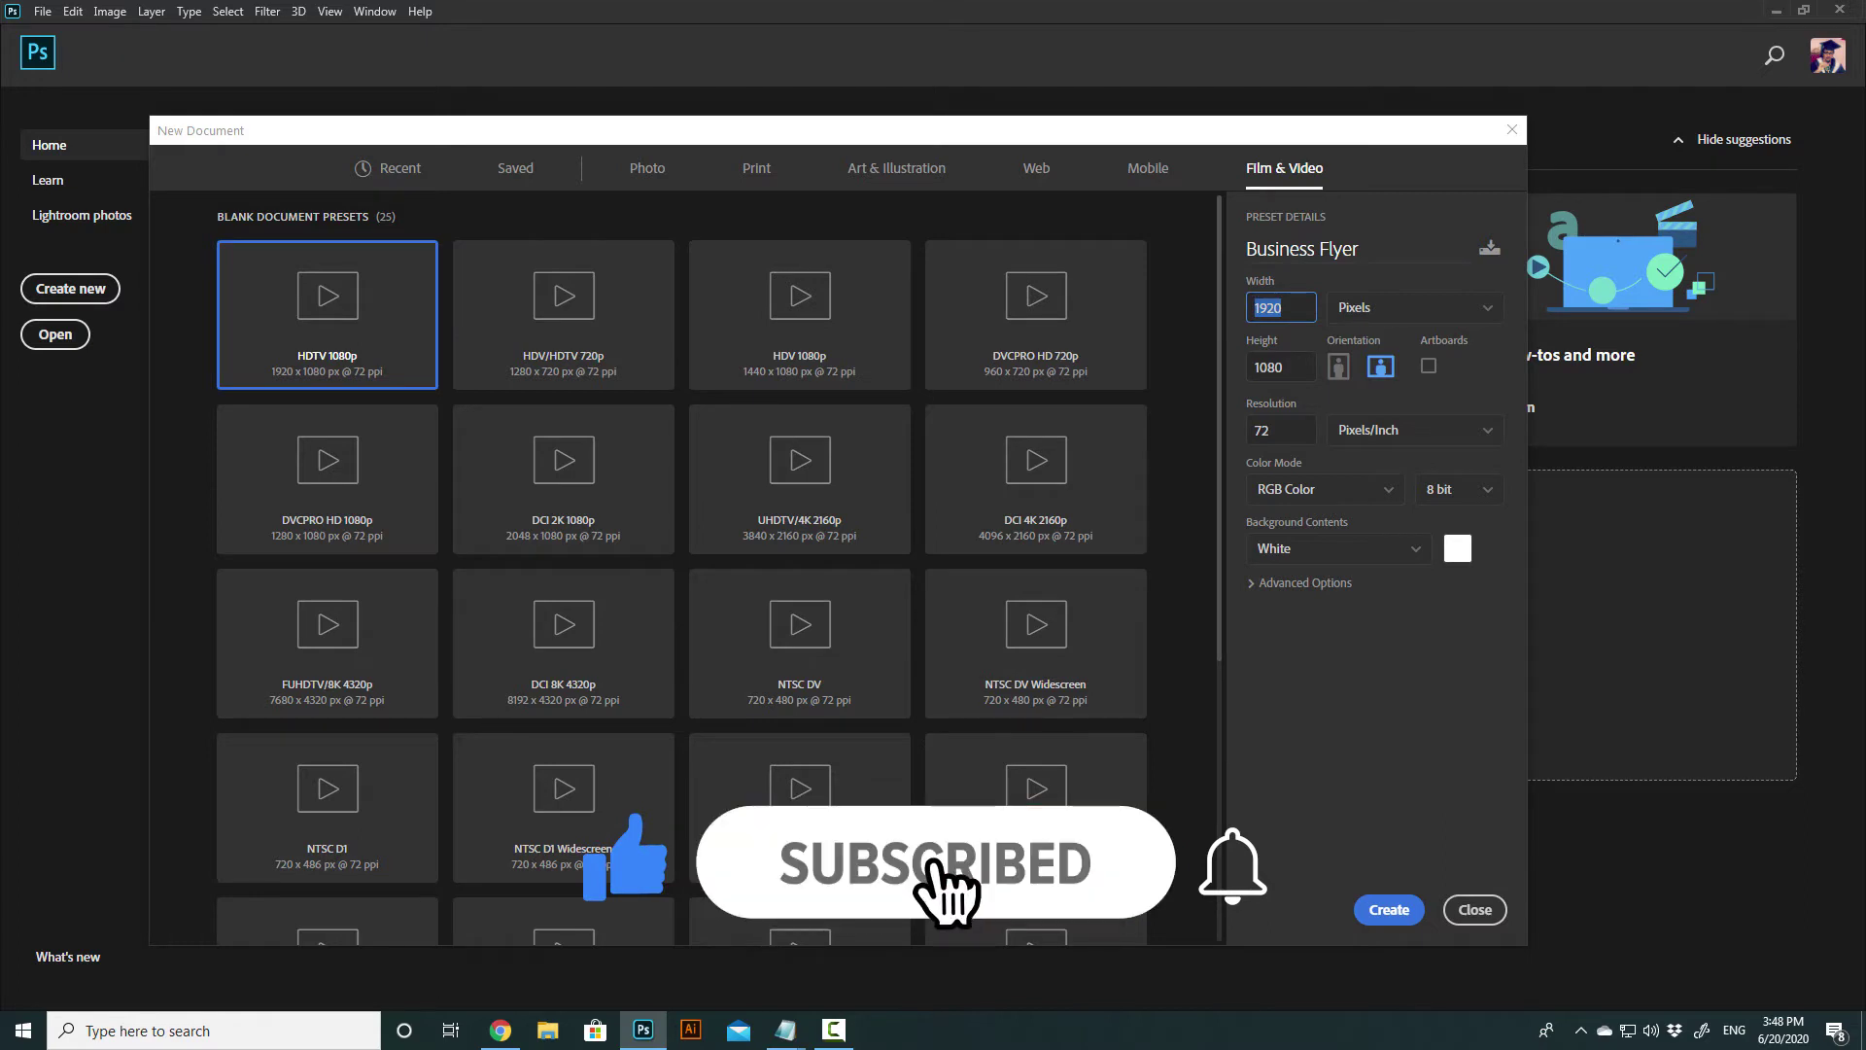
pyautogui.press('Right')
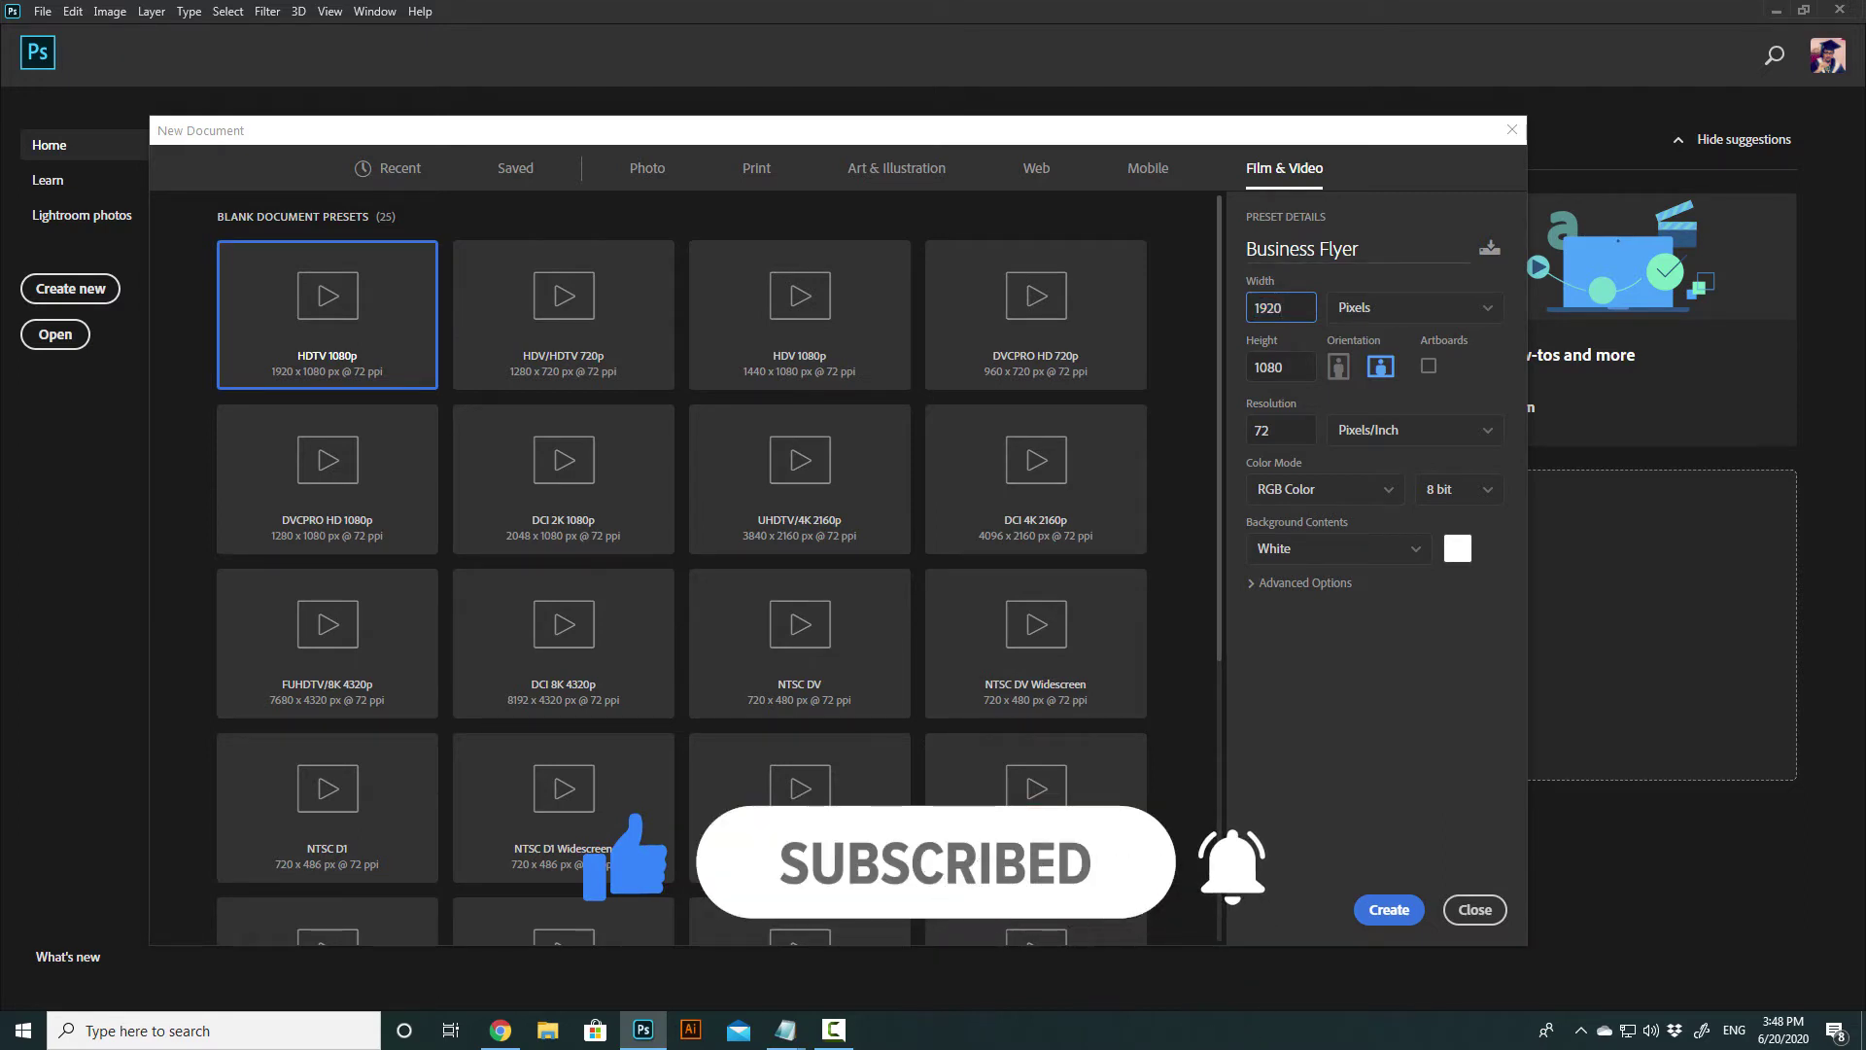
pyautogui.hotkey('shift', 'Tab')
pyautogui.press('Right')
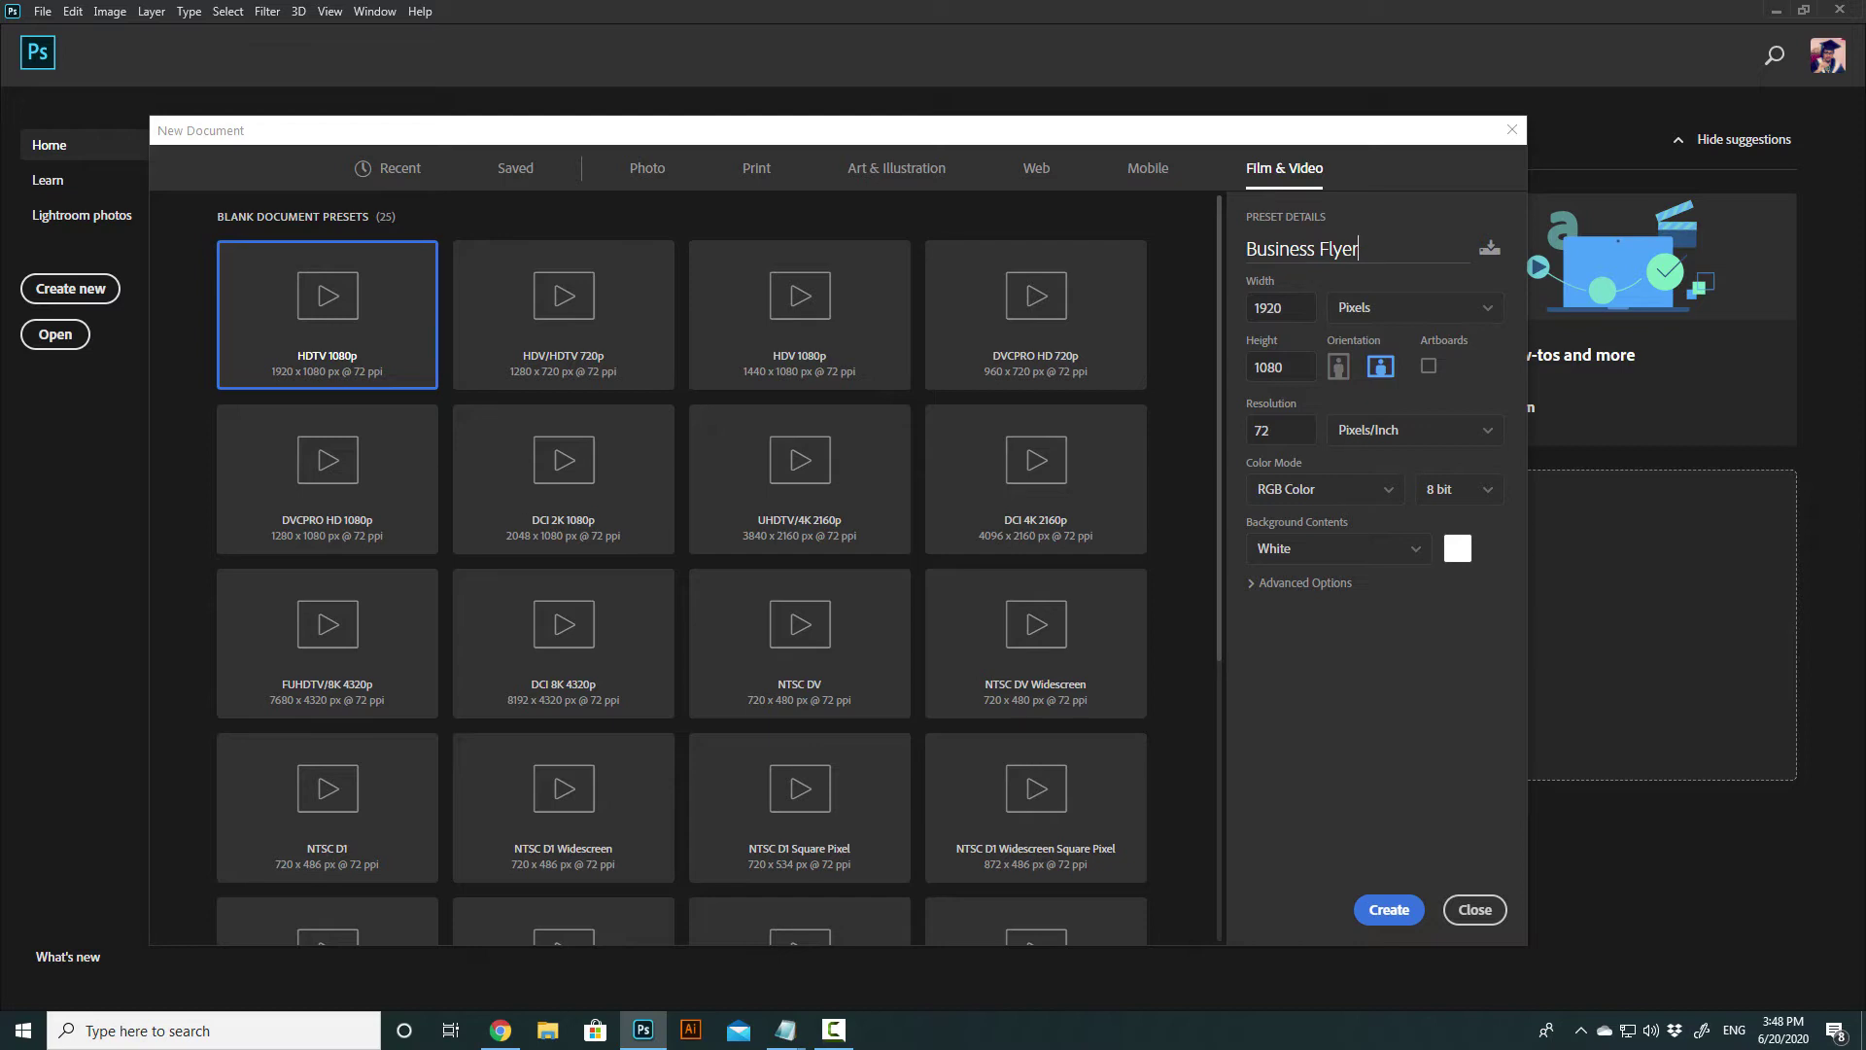
# - Try a width of 1200, then undo it to keep 1920 px
pyautogui.press('Tab')
pyautogui.press('Right')
pyautogui.hotkey('shift', 'Left')
pyautogui.hotkey('shift', 'Left')
pyautogui.hotkey('shift', 'Left')
pyautogui.hotkey('shift', 'Left')
pyautogui.write('1200')
pyautogui.press('Tab')
pyautogui.hotkey('shift', 'Tab')
pyautogui.hotkey('ctrl', 'z')
pyautogui.press('Tab')
# - Review the width unit choices and keep Pixels
pyautogui.click(1400, 307)
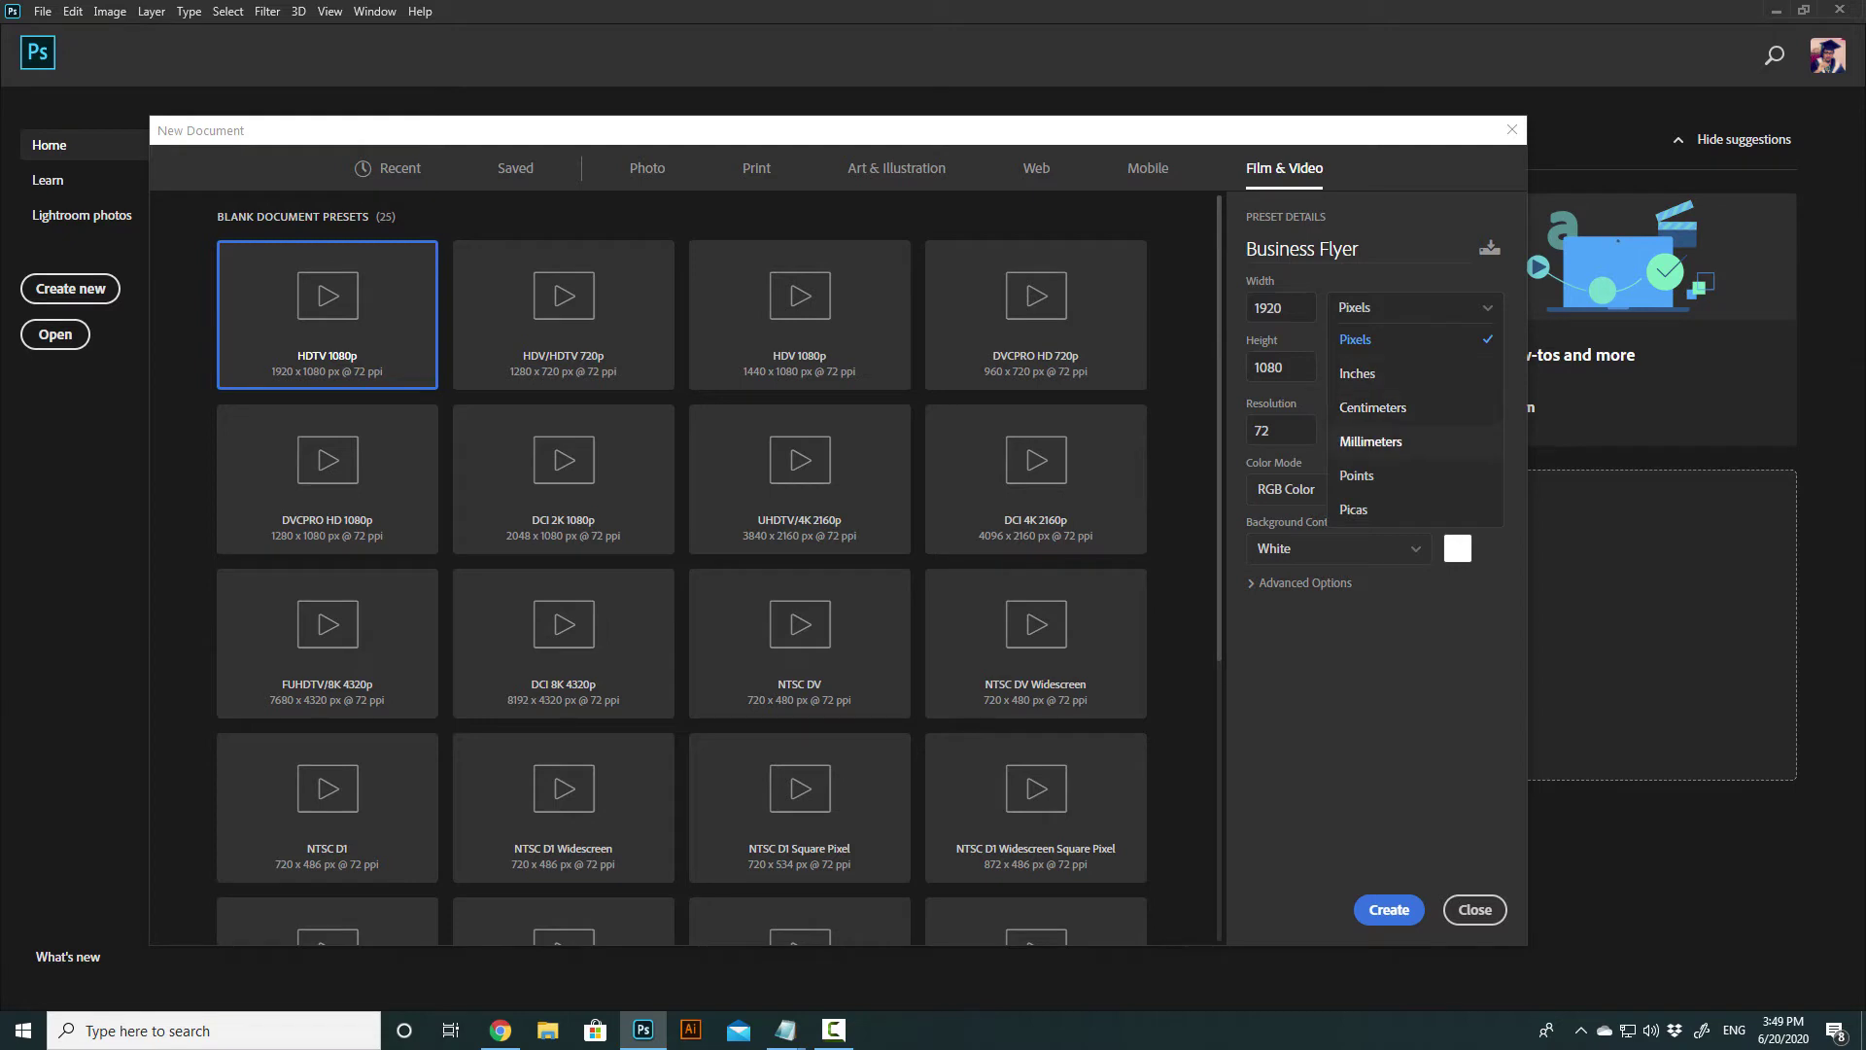
pyautogui.press('Down')
pyautogui.press('Down')
pyautogui.press('Escape')
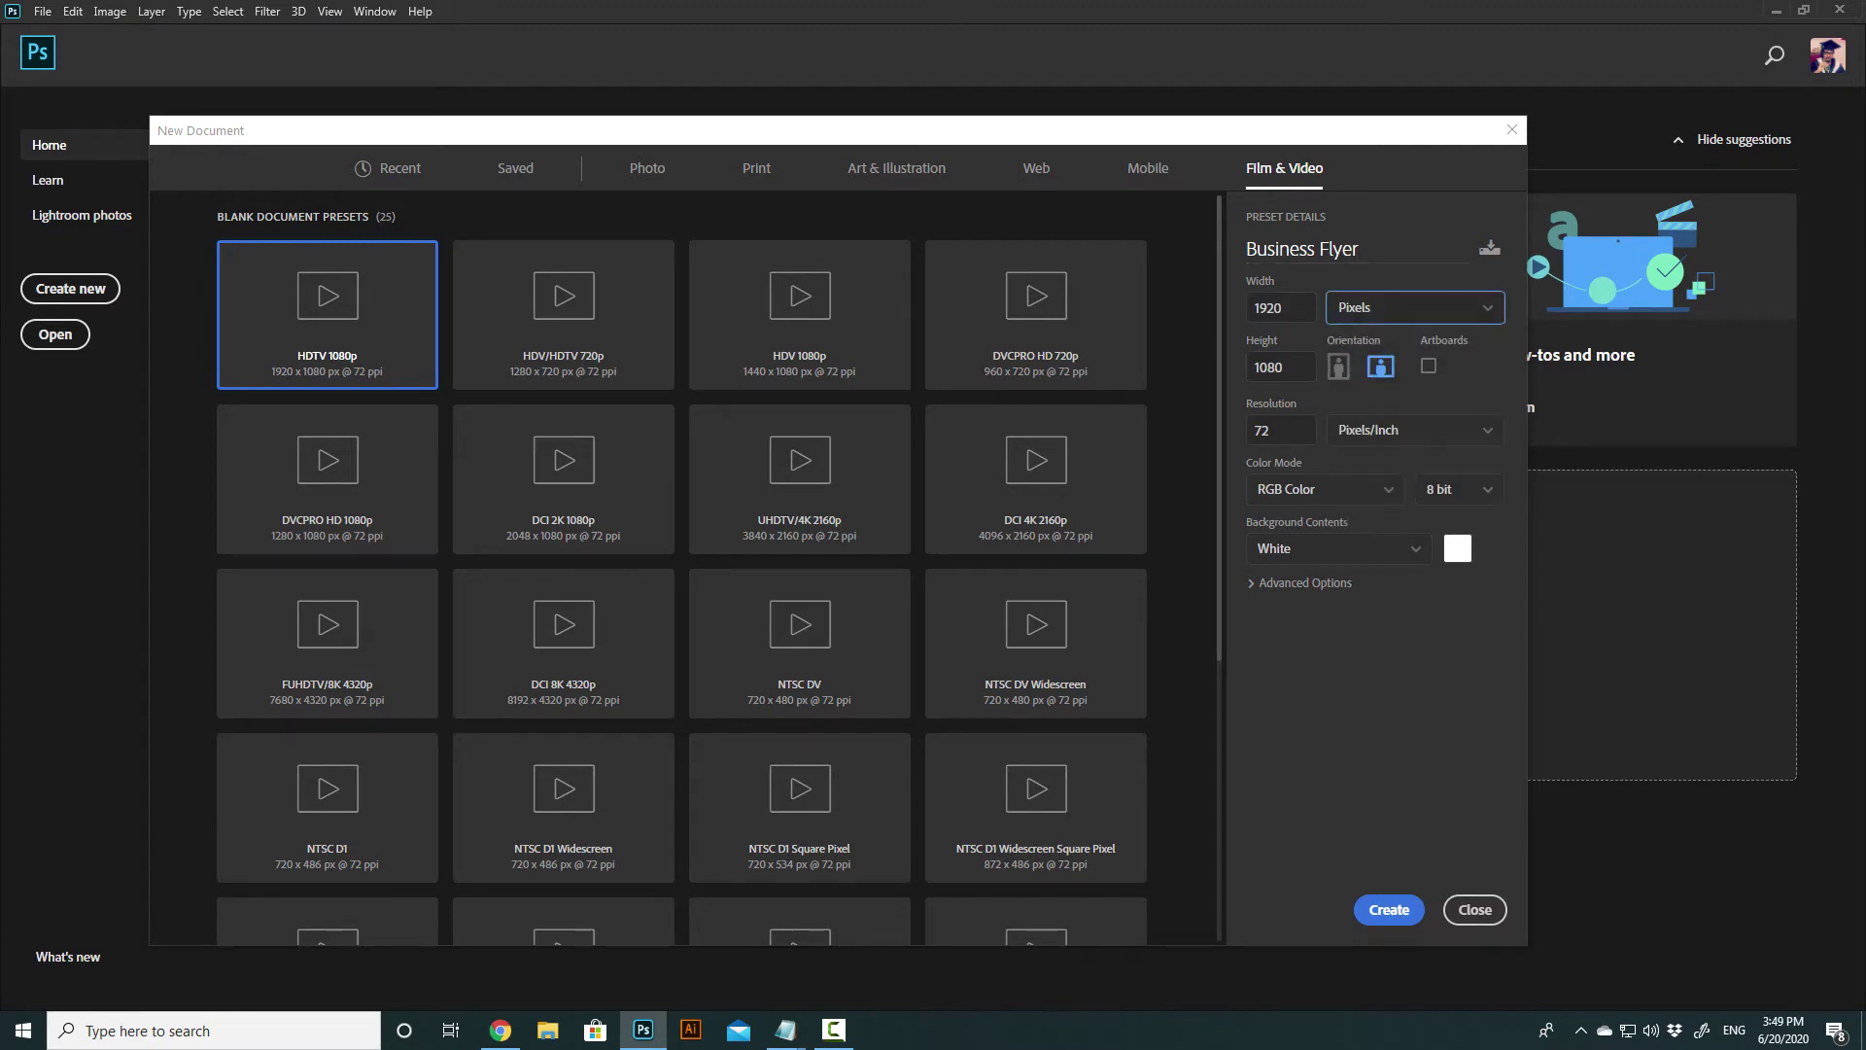
pyautogui.press('space')
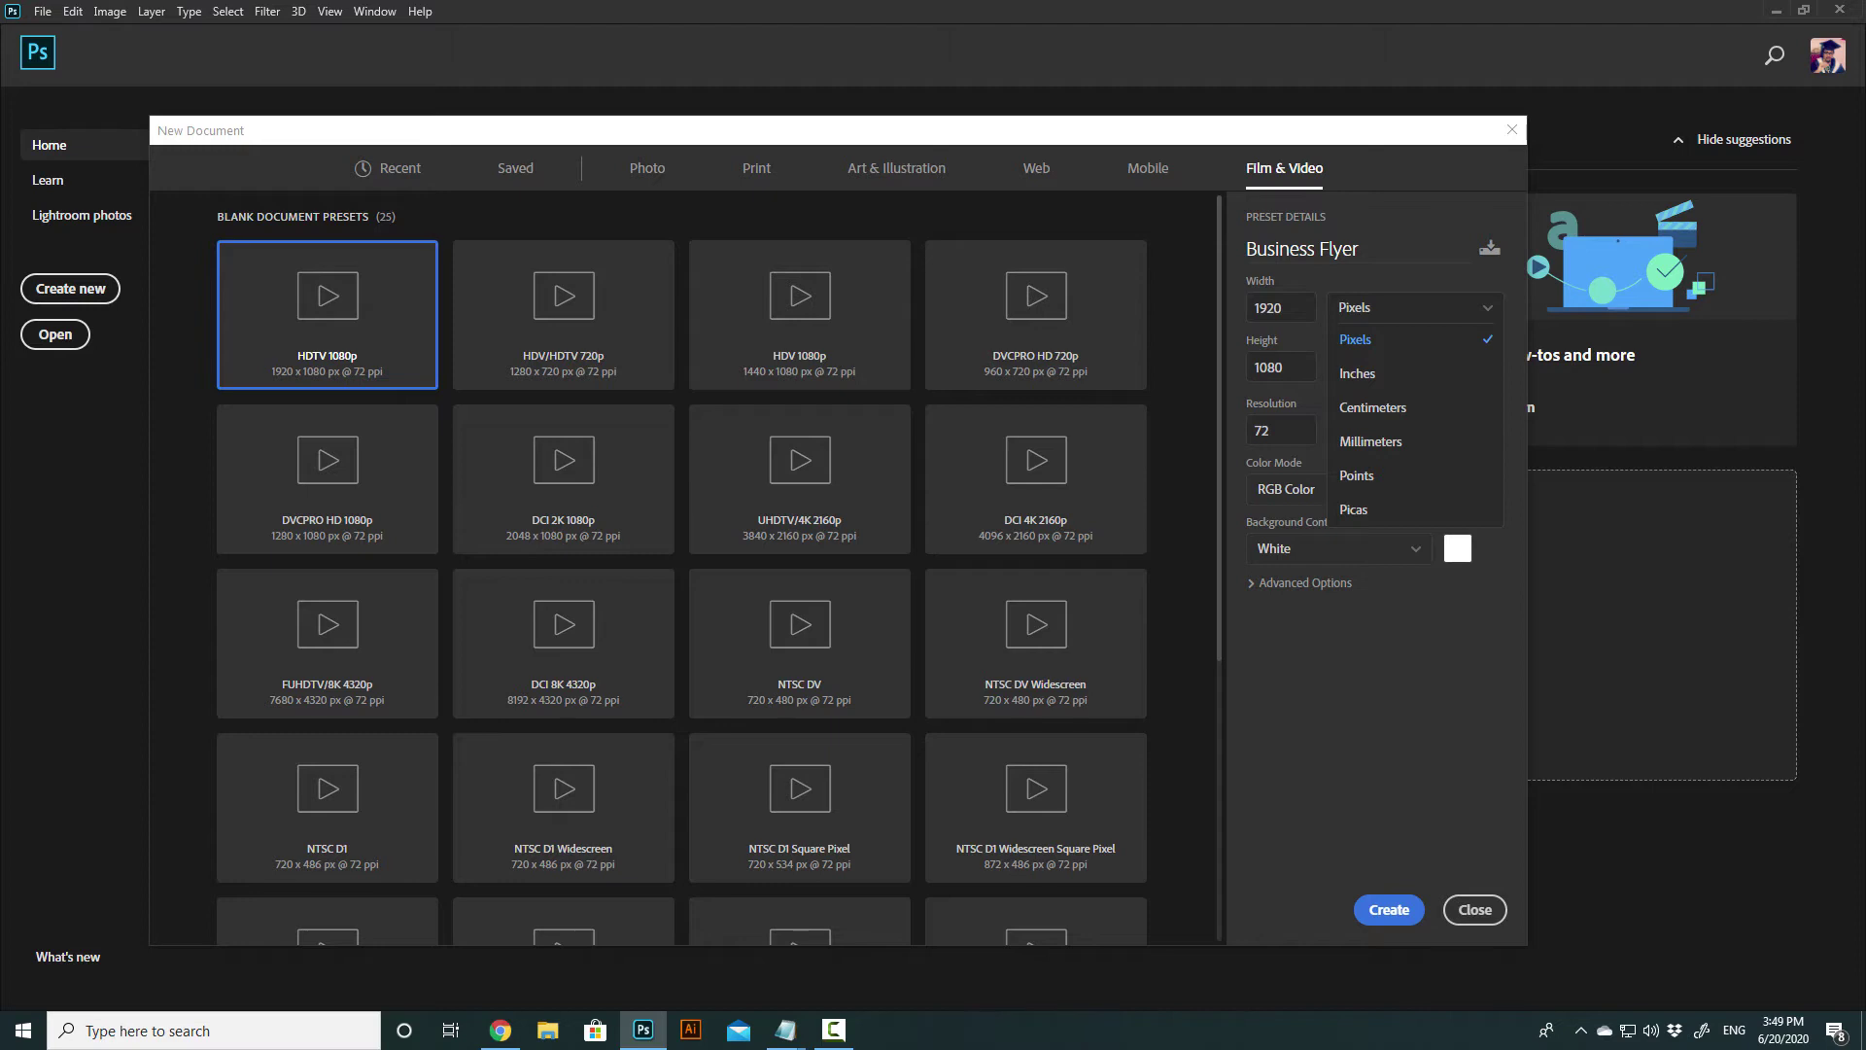
pyautogui.press('Escape')
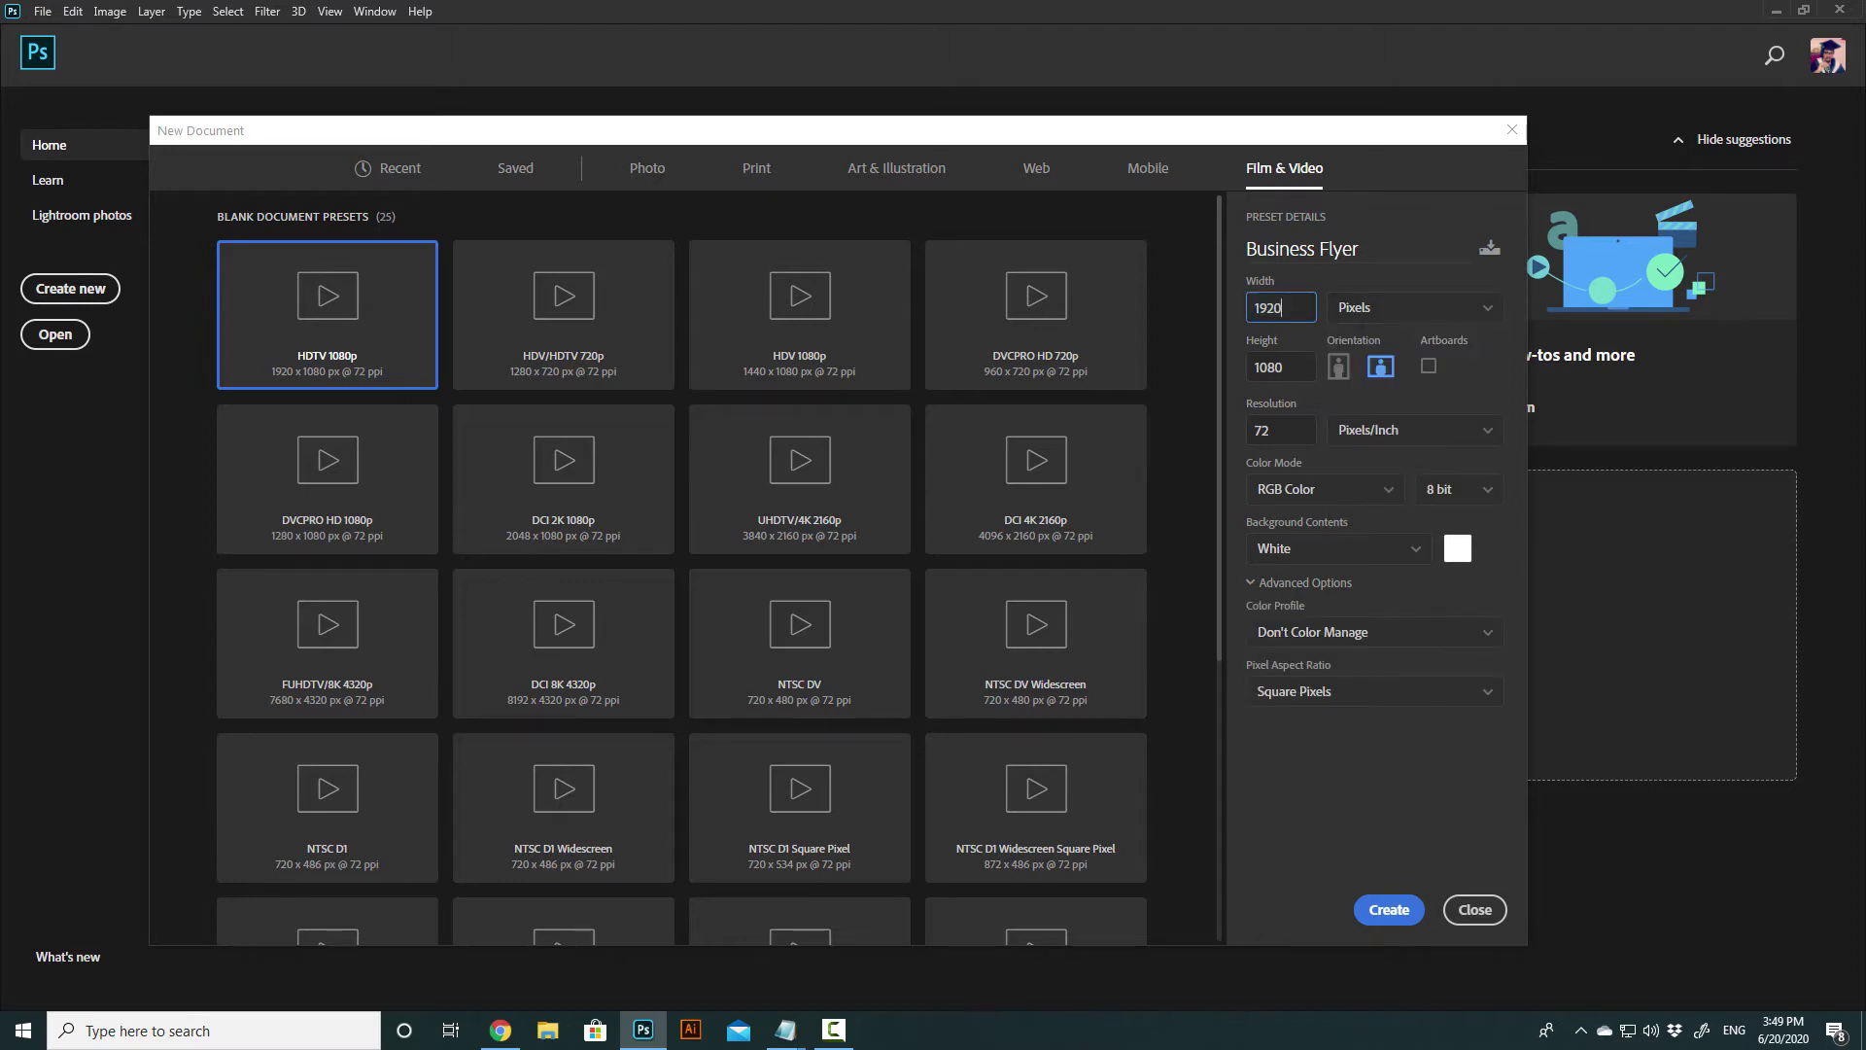
pyautogui.press('Tab')
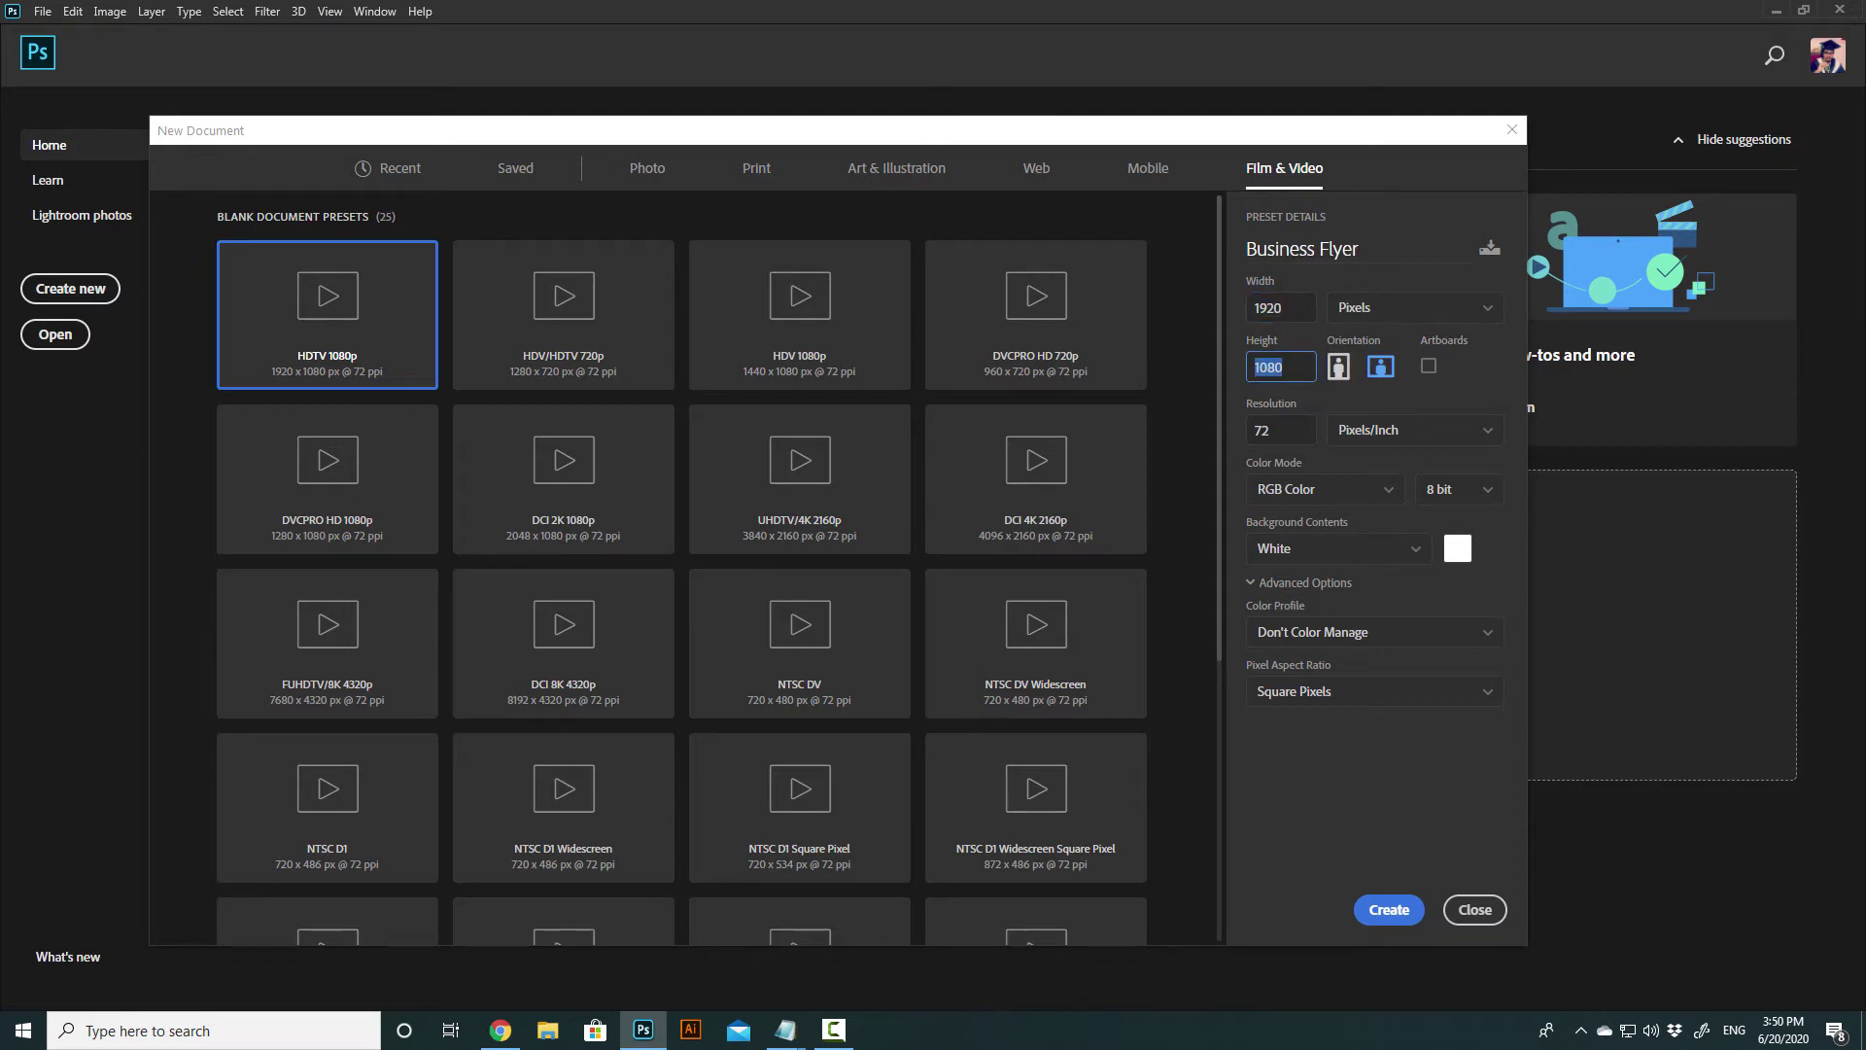
# - Set the canvas orientation to Landscape with a resolution of 72 ppi
pyautogui.click(1338, 365)
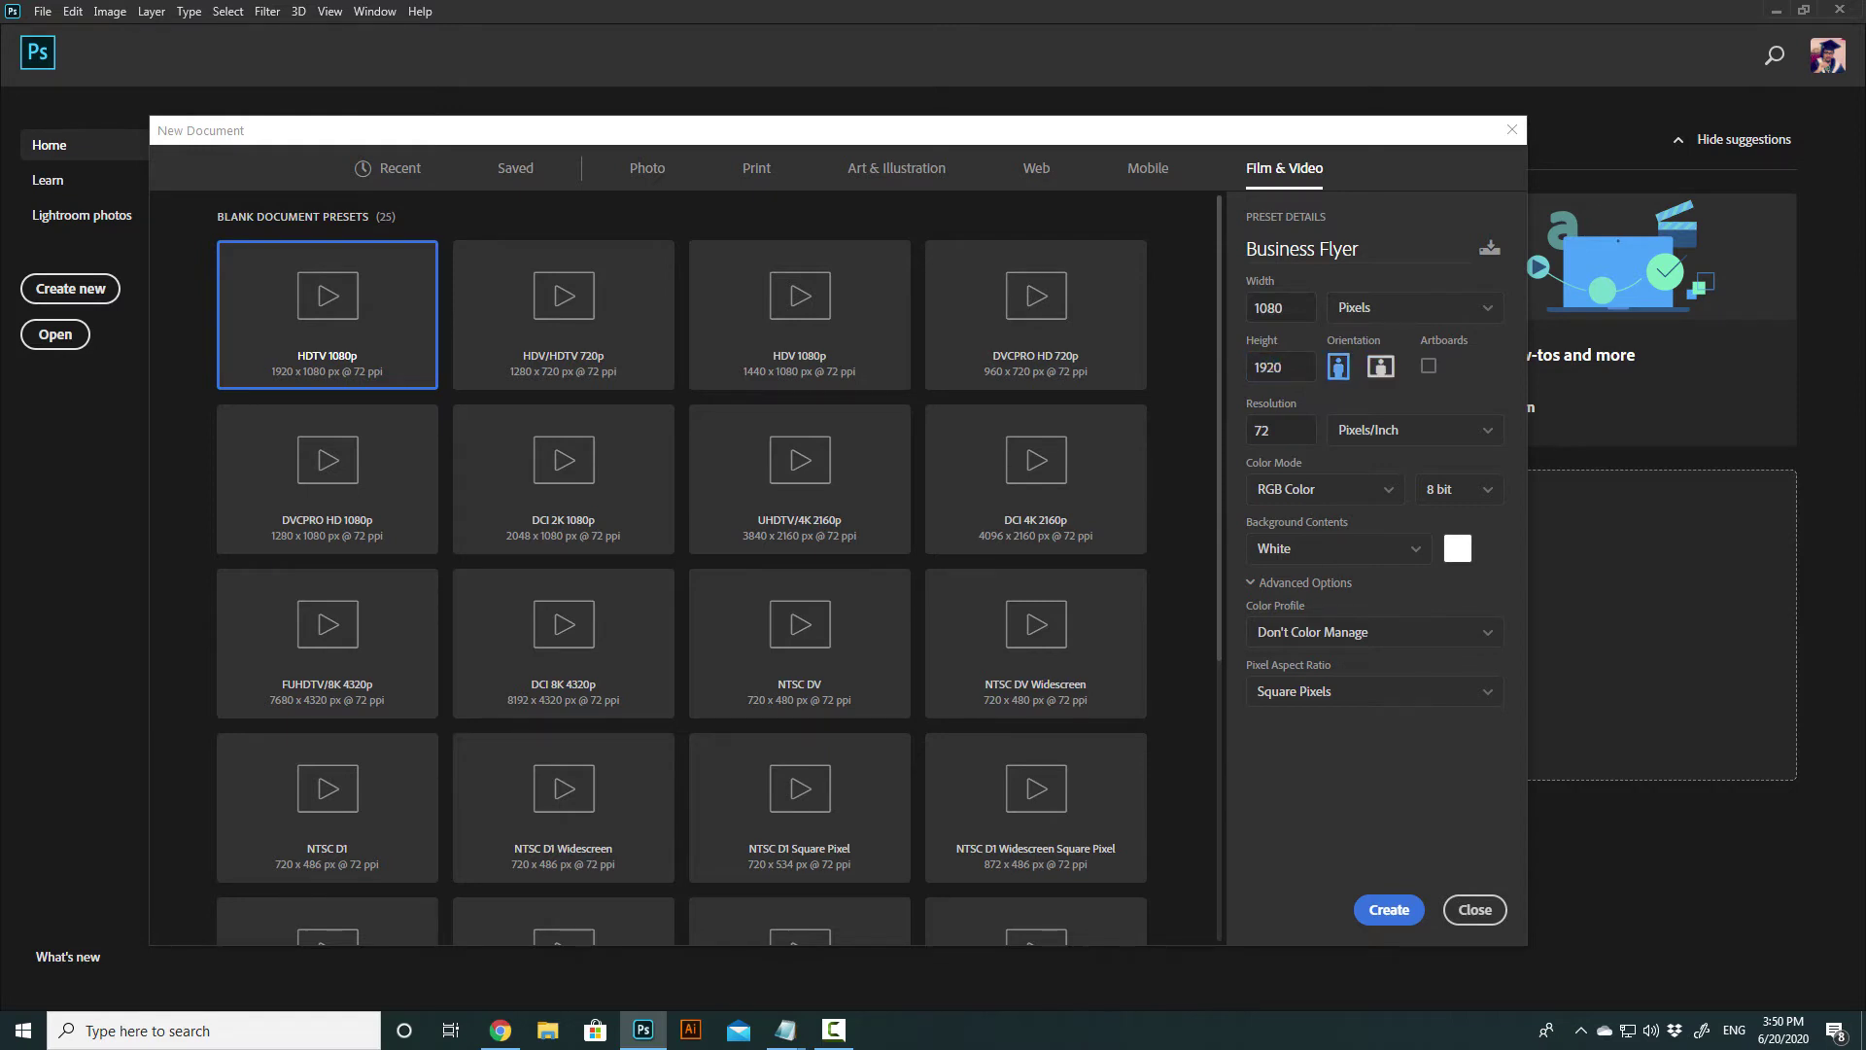
pyautogui.click(1380, 366)
pyautogui.press('Tab')
pyautogui.write('72')
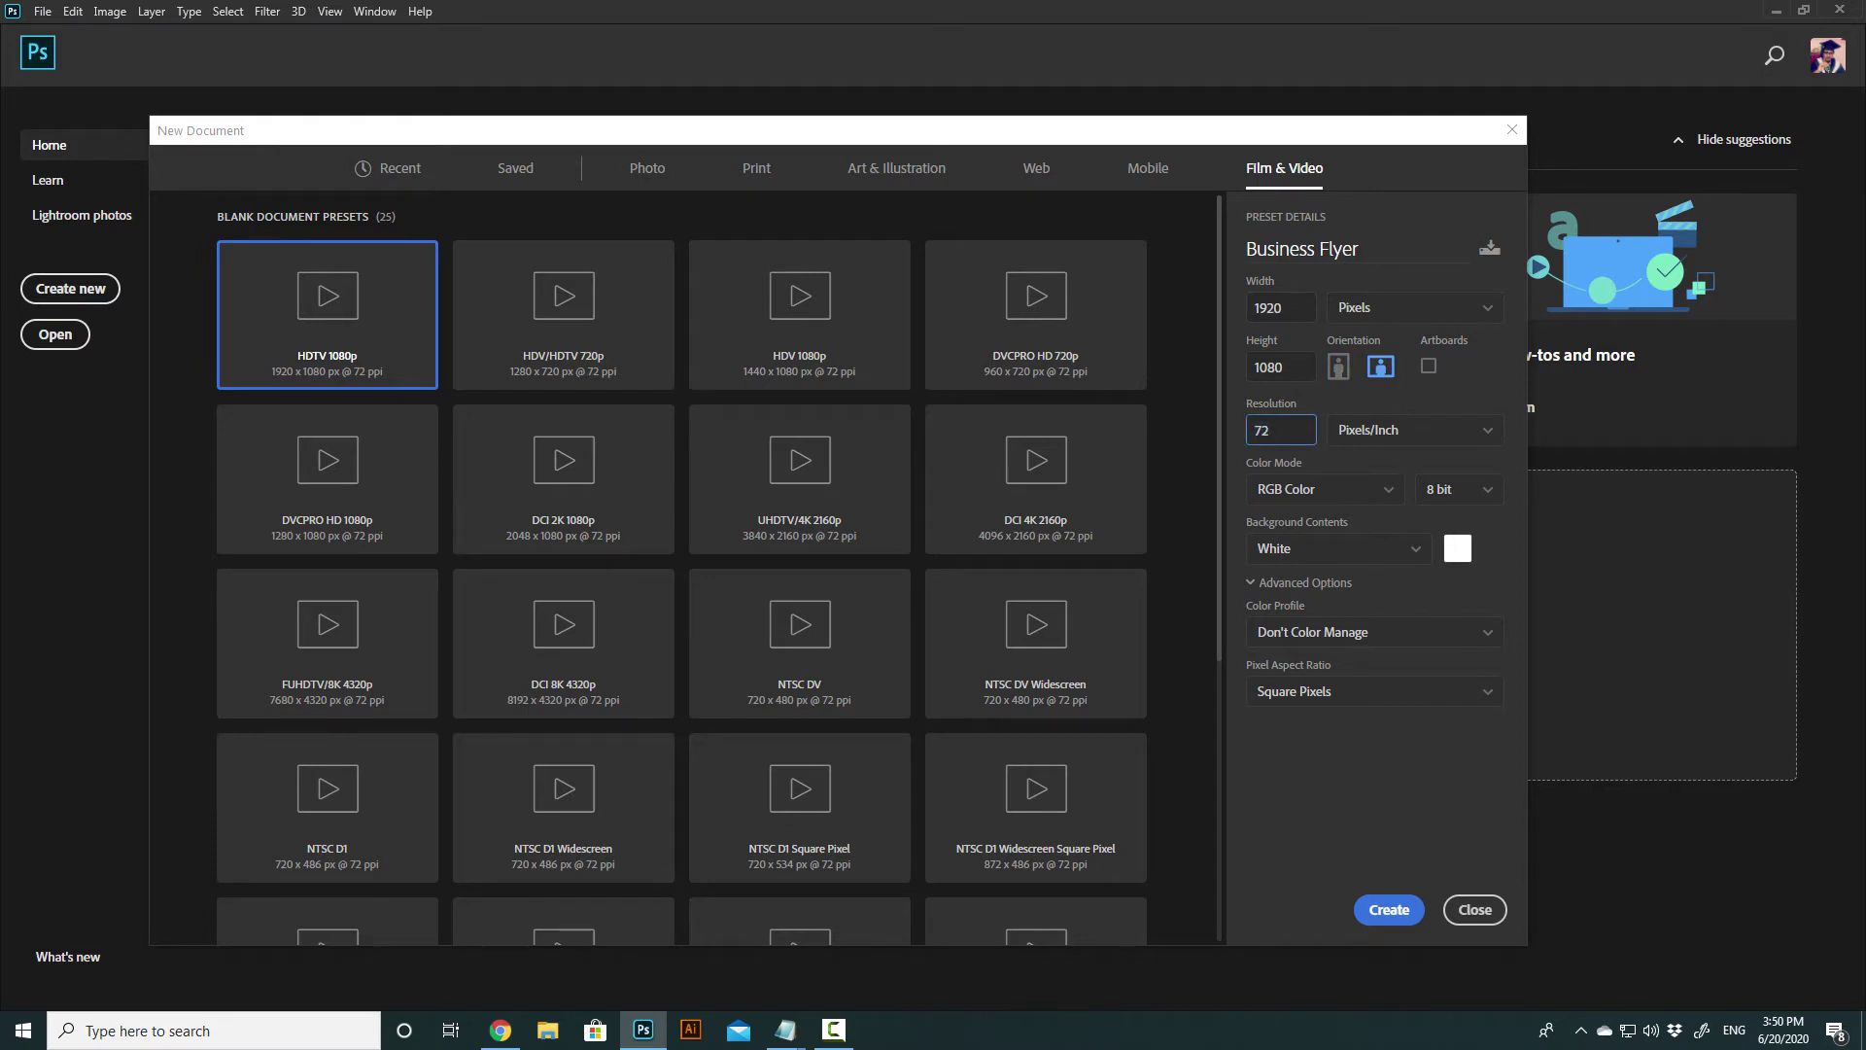
pyautogui.hotkey('shift', 'Left')
pyautogui.hotkey('shift', 'Left')
pyautogui.write('72')
pyautogui.hotkey('shift', 'Left')
pyautogui.hotkey('shift', 'Left')
pyautogui.write('72')
pyautogui.hotkey('shift', 'Left')
pyautogui.hotkey('shift', 'Left')
# - Keep the White background and create the Business Flyer document
pyautogui.press('Tab')
pyautogui.press('Tab')
pyautogui.press('Tab')
pyautogui.press('space')
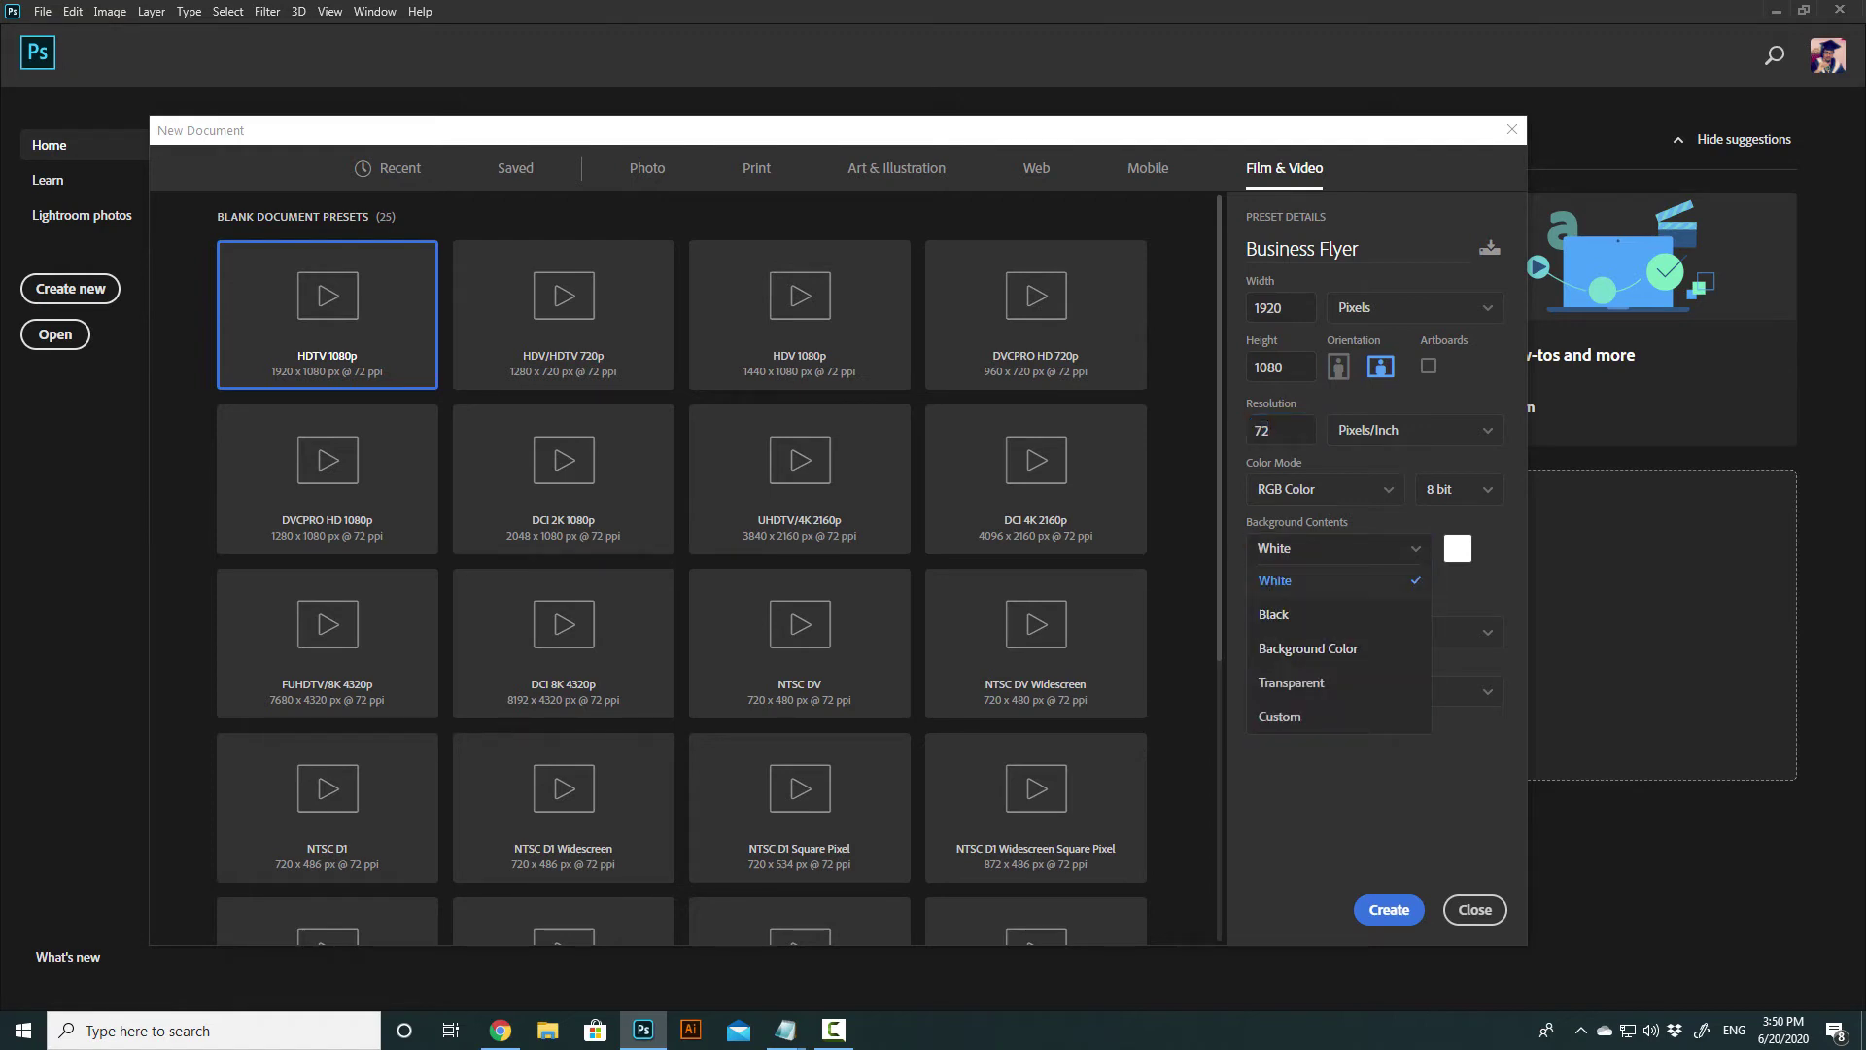
pyautogui.press('Escape')
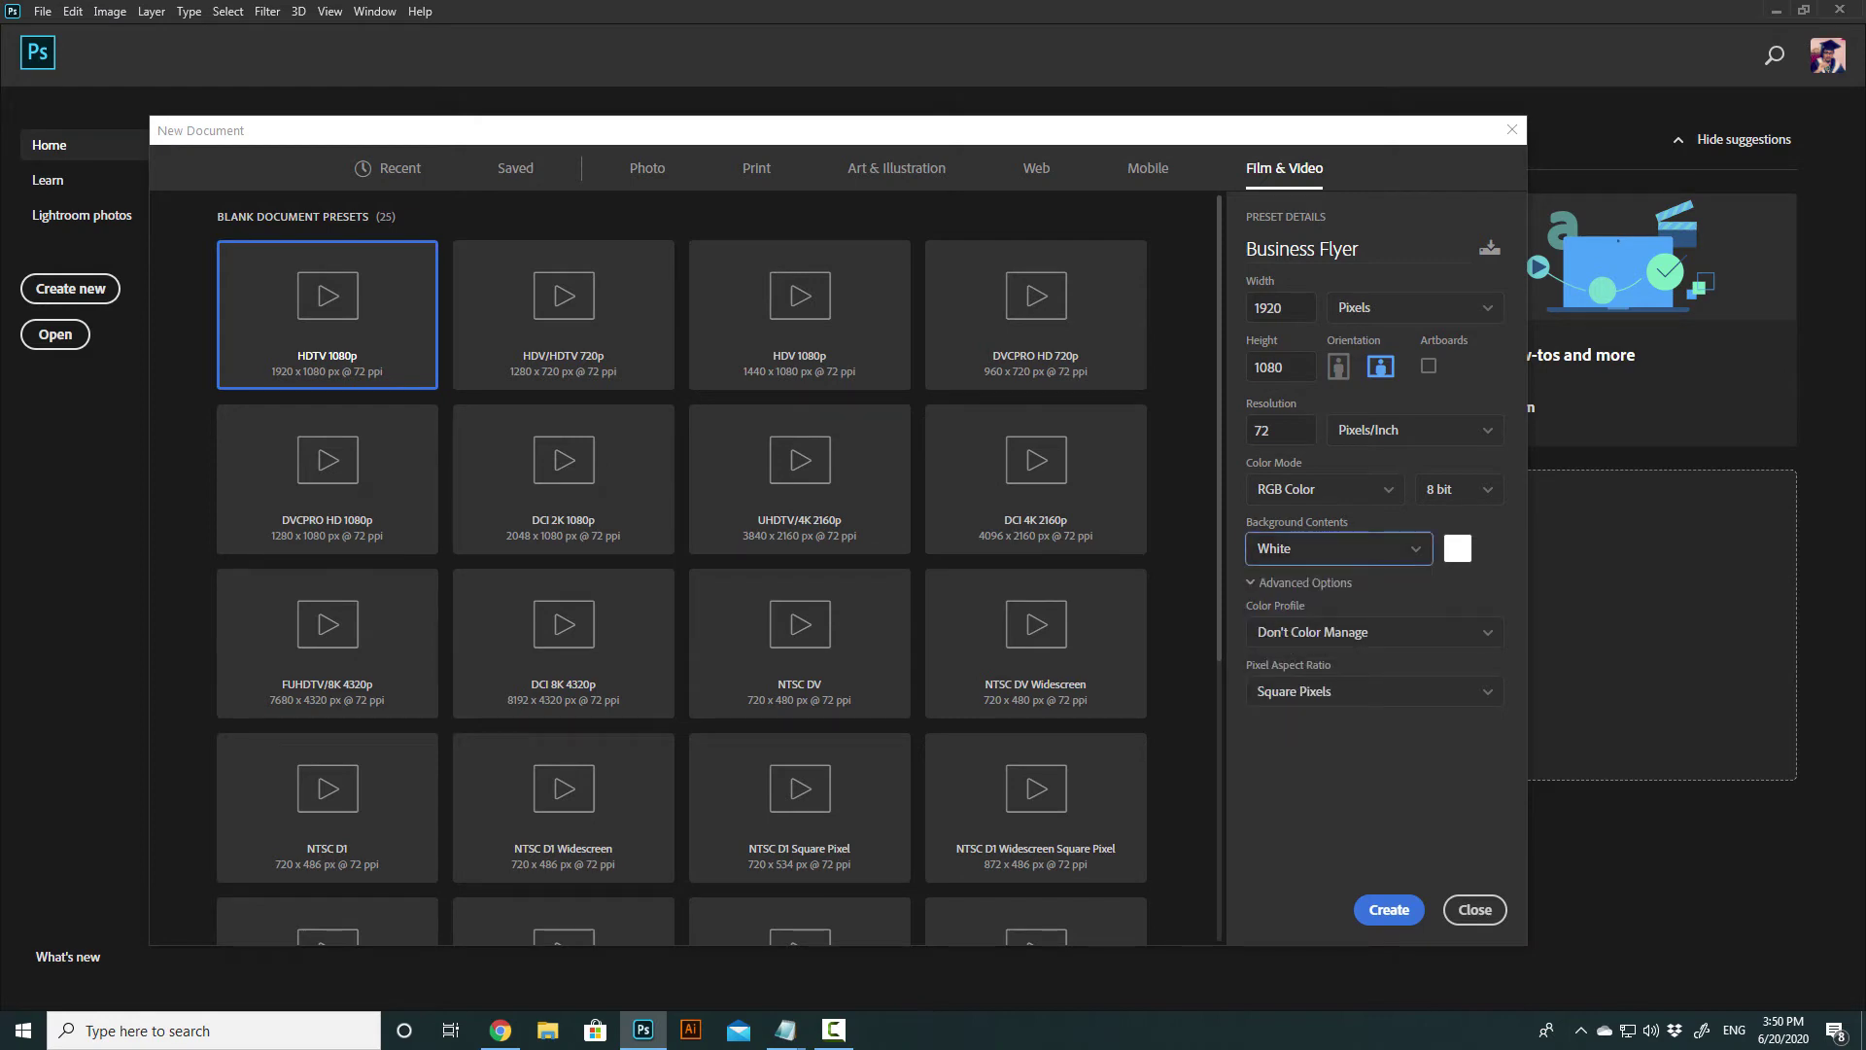
pyautogui.press('Tab')
pyautogui.press('space')
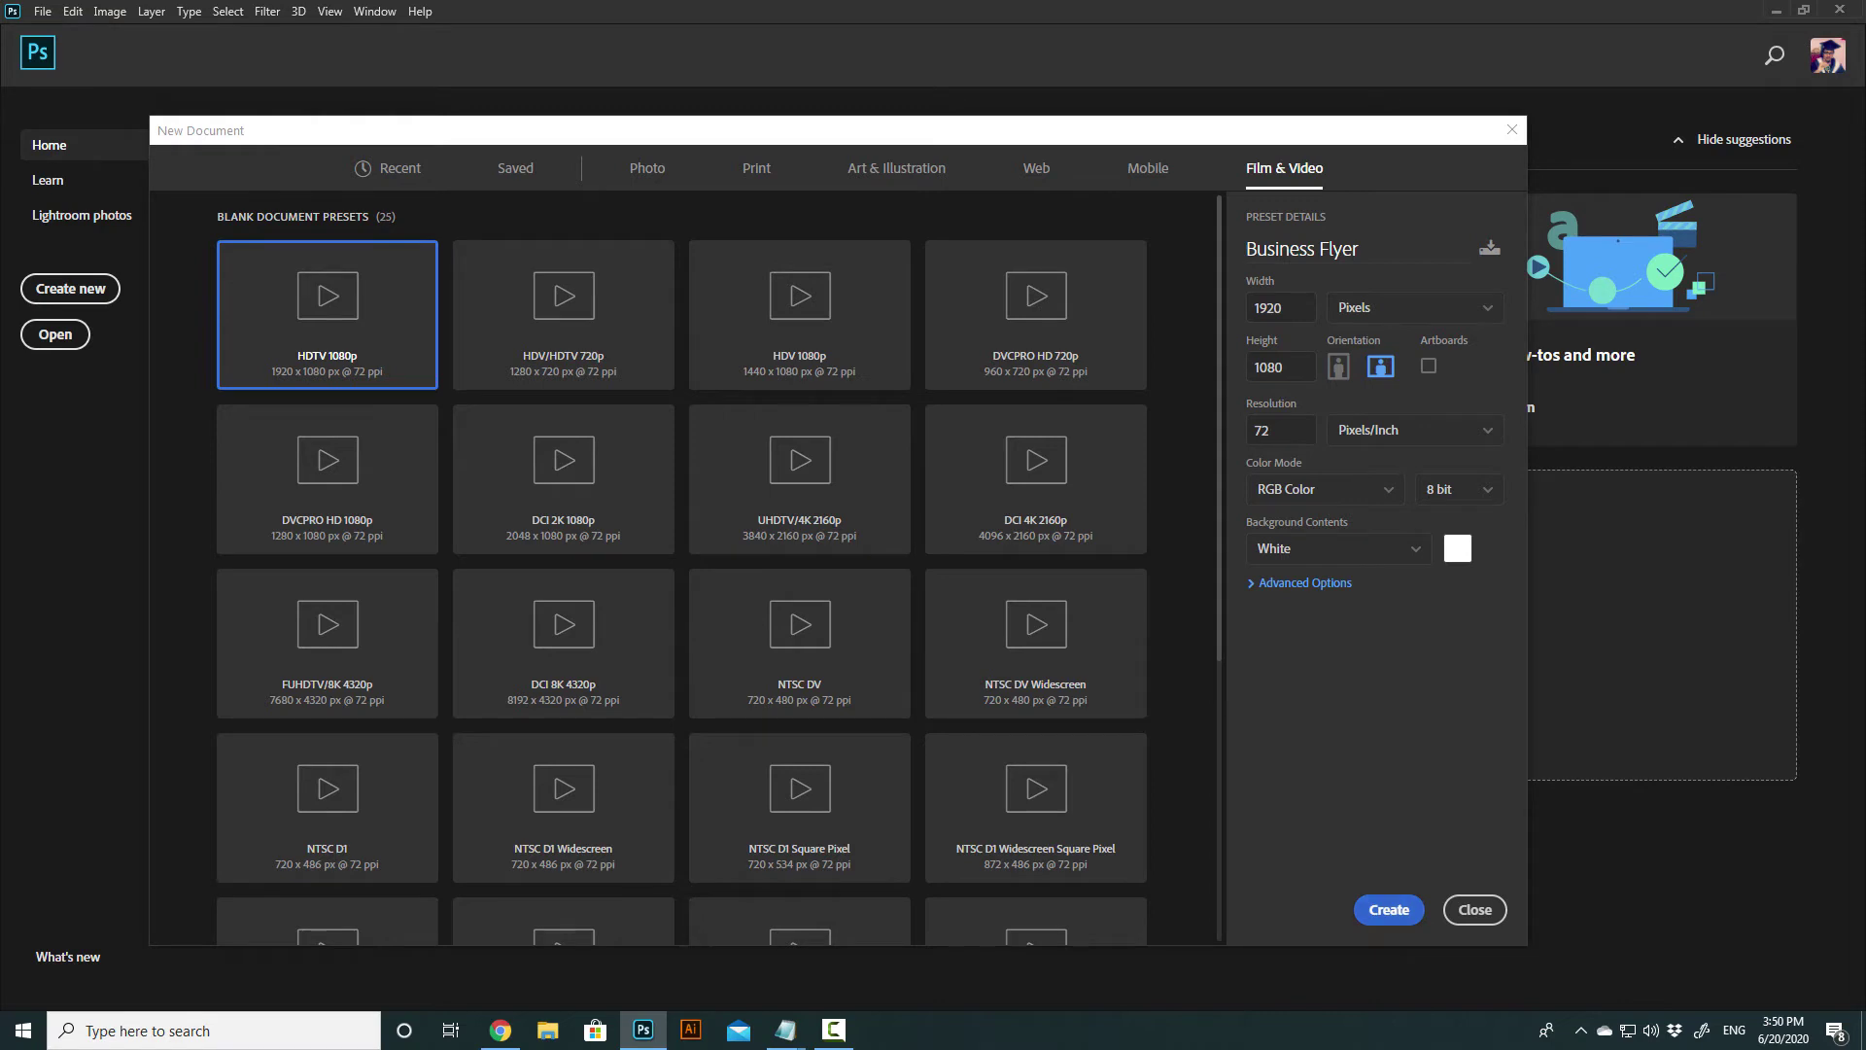
pyautogui.press('Return')
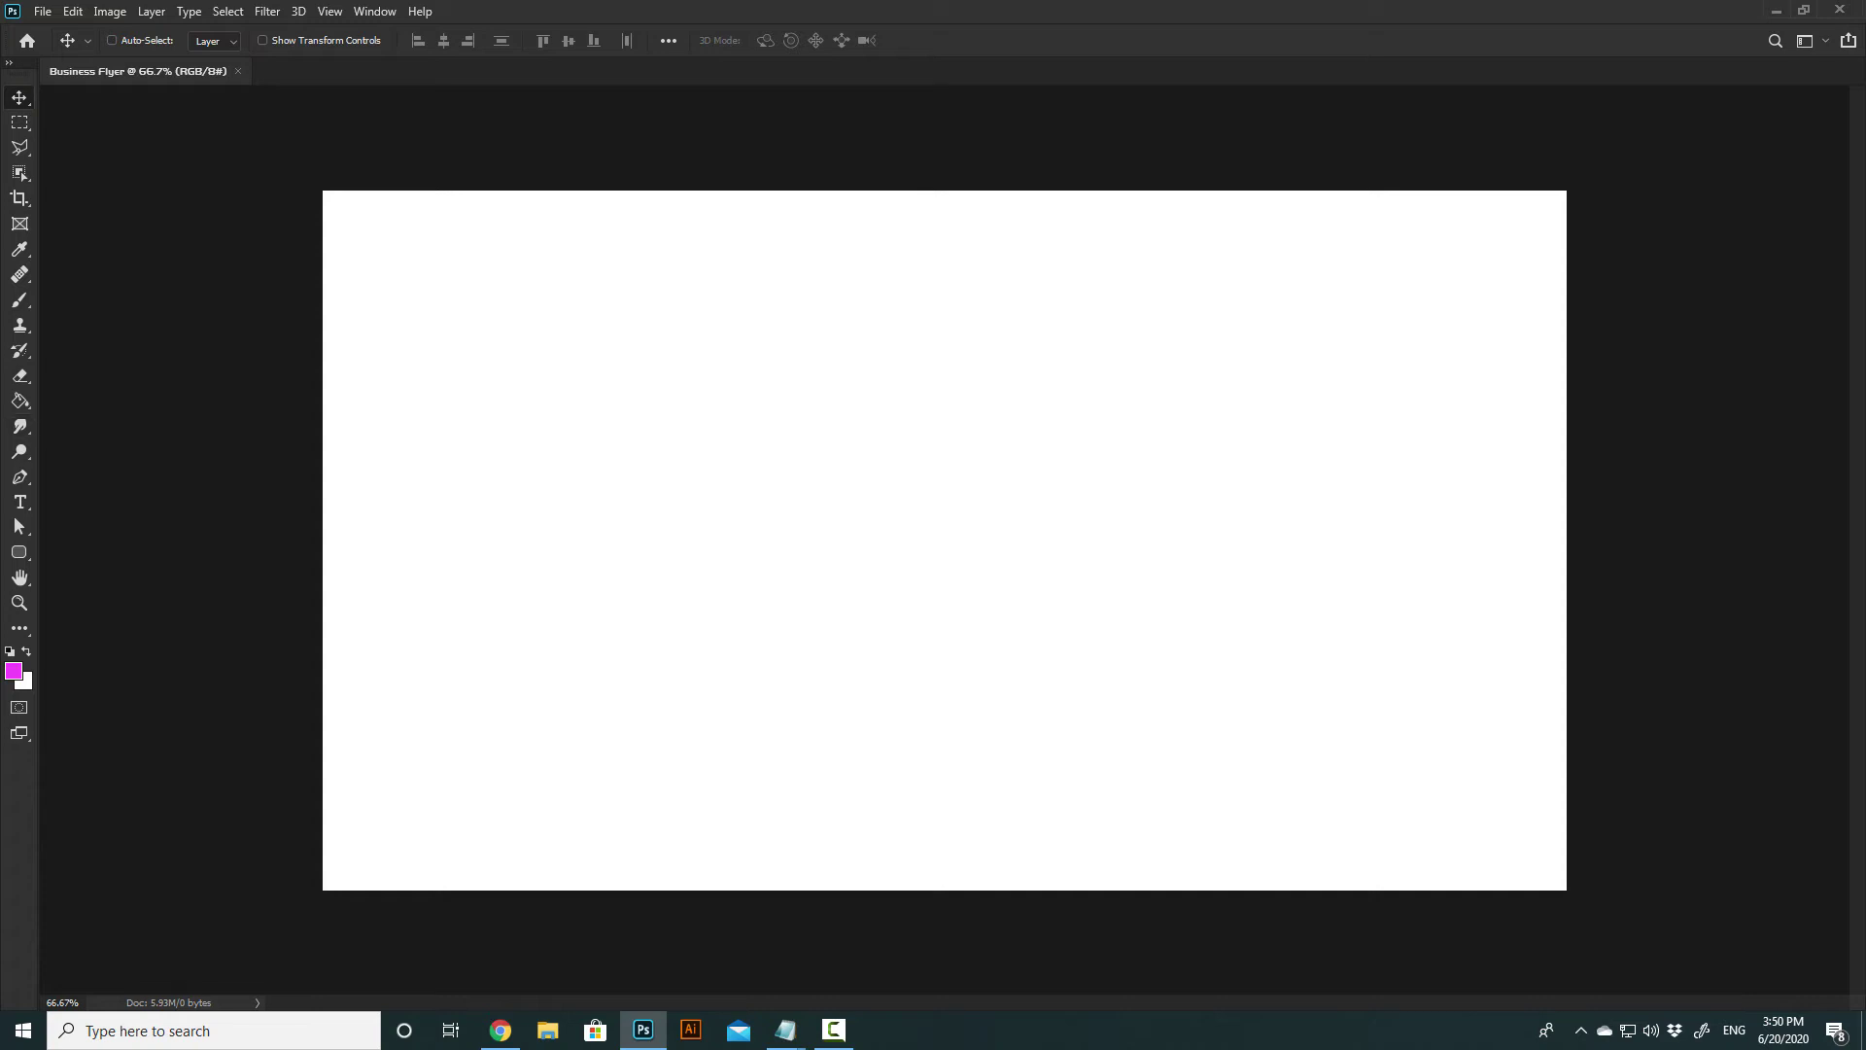
pyautogui.moveTo(5, 40); pyautogui.dragTo(185, 369)
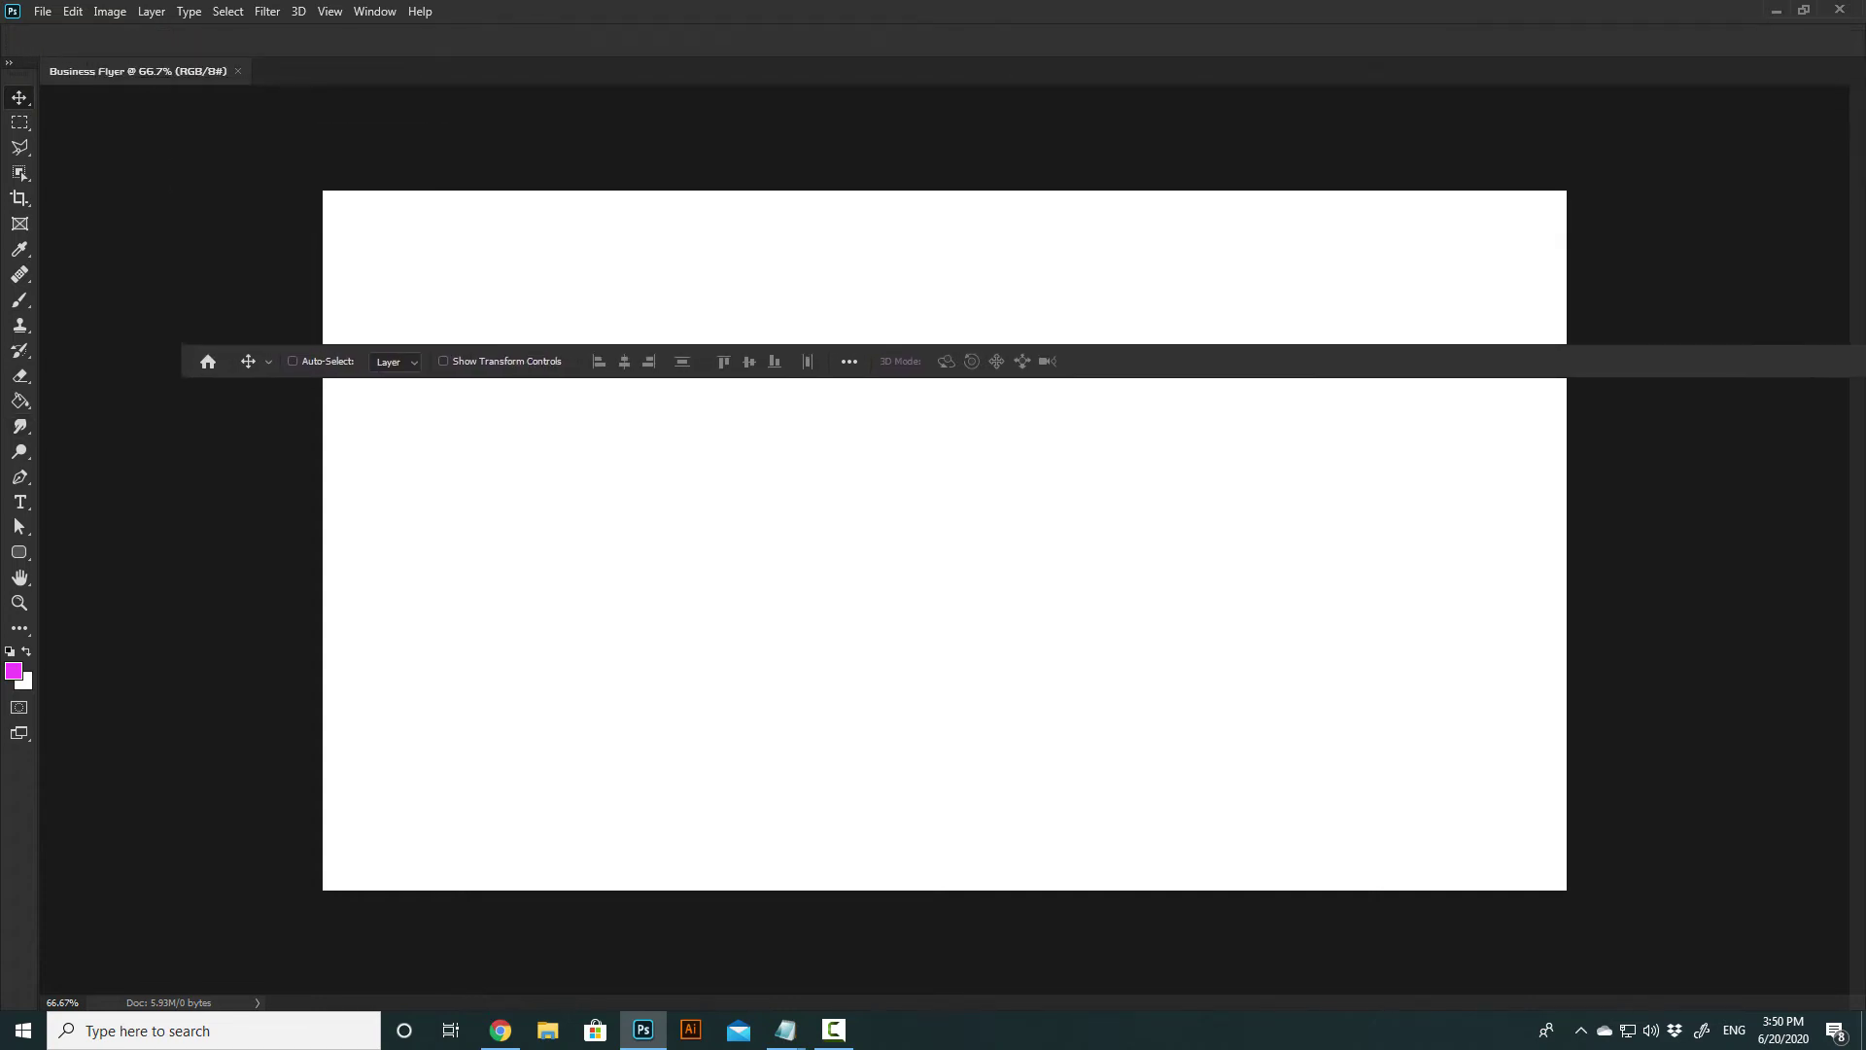
pyautogui.moveTo(186, 368); pyautogui.dragTo(297, 77)
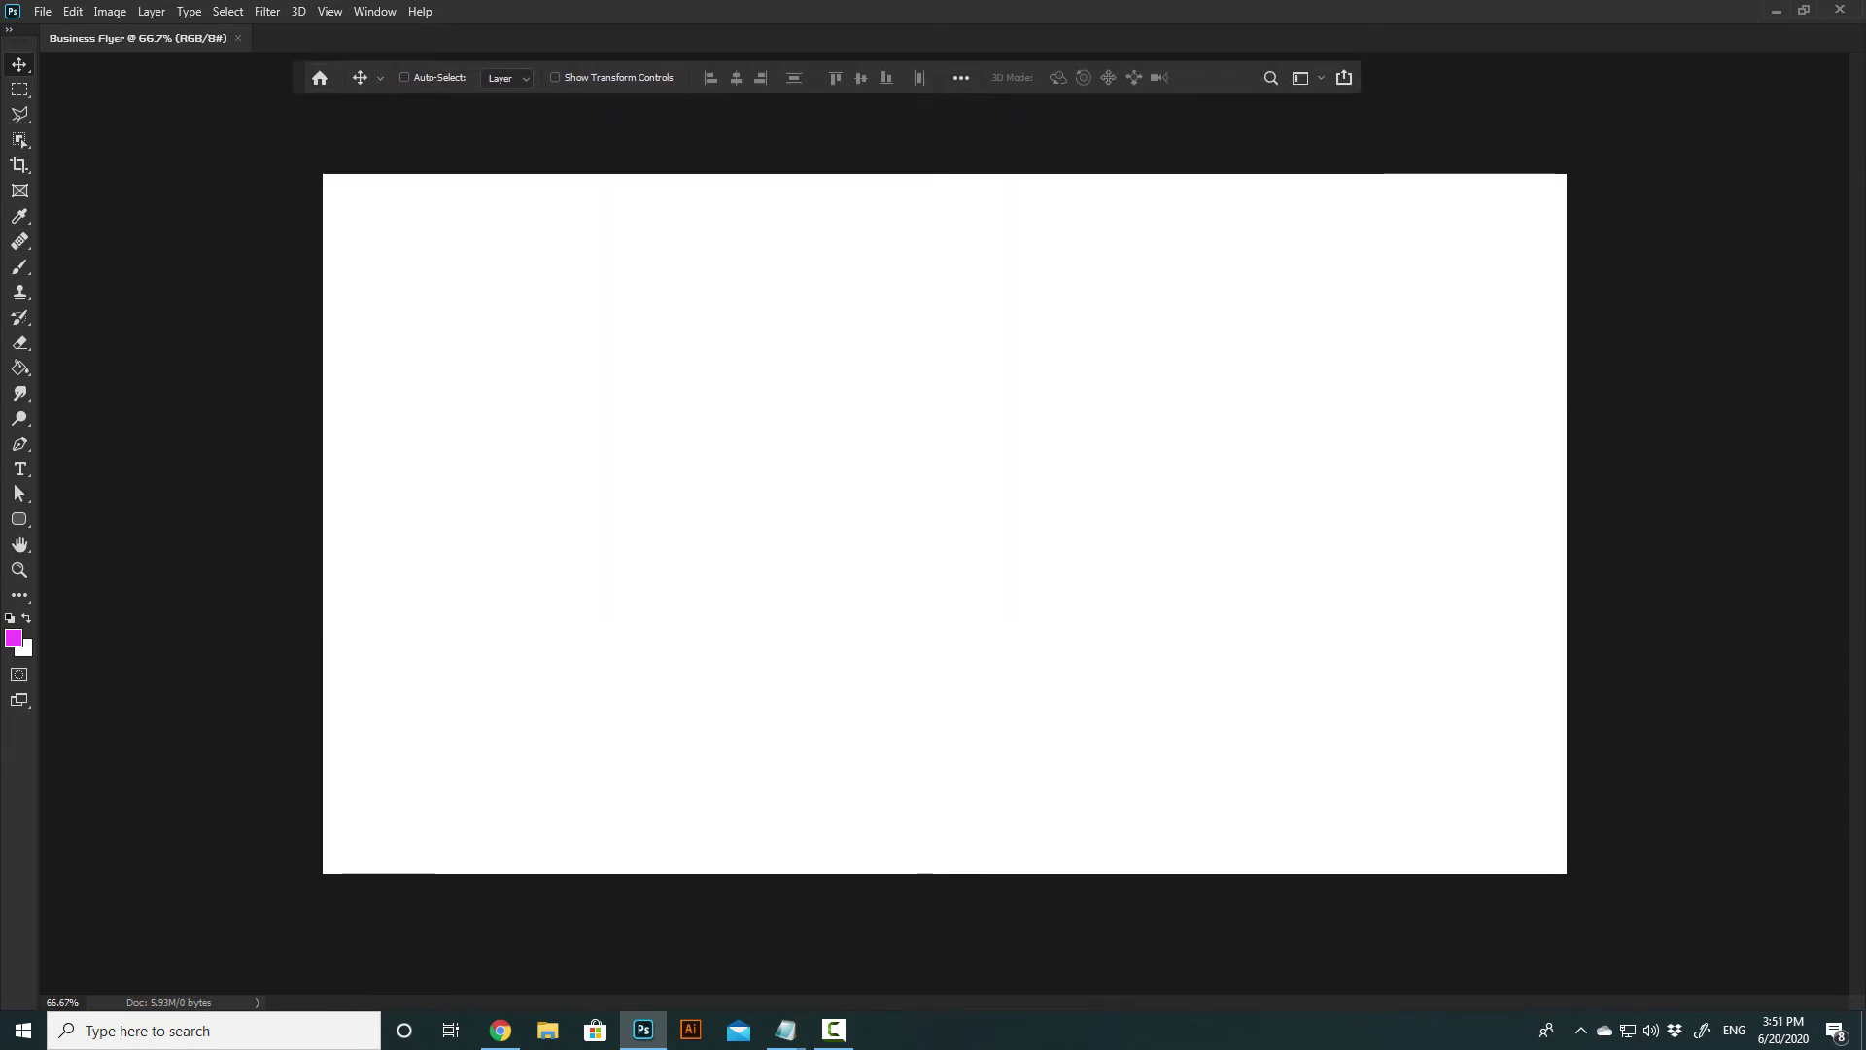
pyautogui.moveTo(14, 30)
pyautogui.mouseDown()
pyautogui.moveTo(106, 192)
pyautogui.moveTo(174, 225)
pyautogui.moveTo(14, 58)
pyautogui.mouseUp()
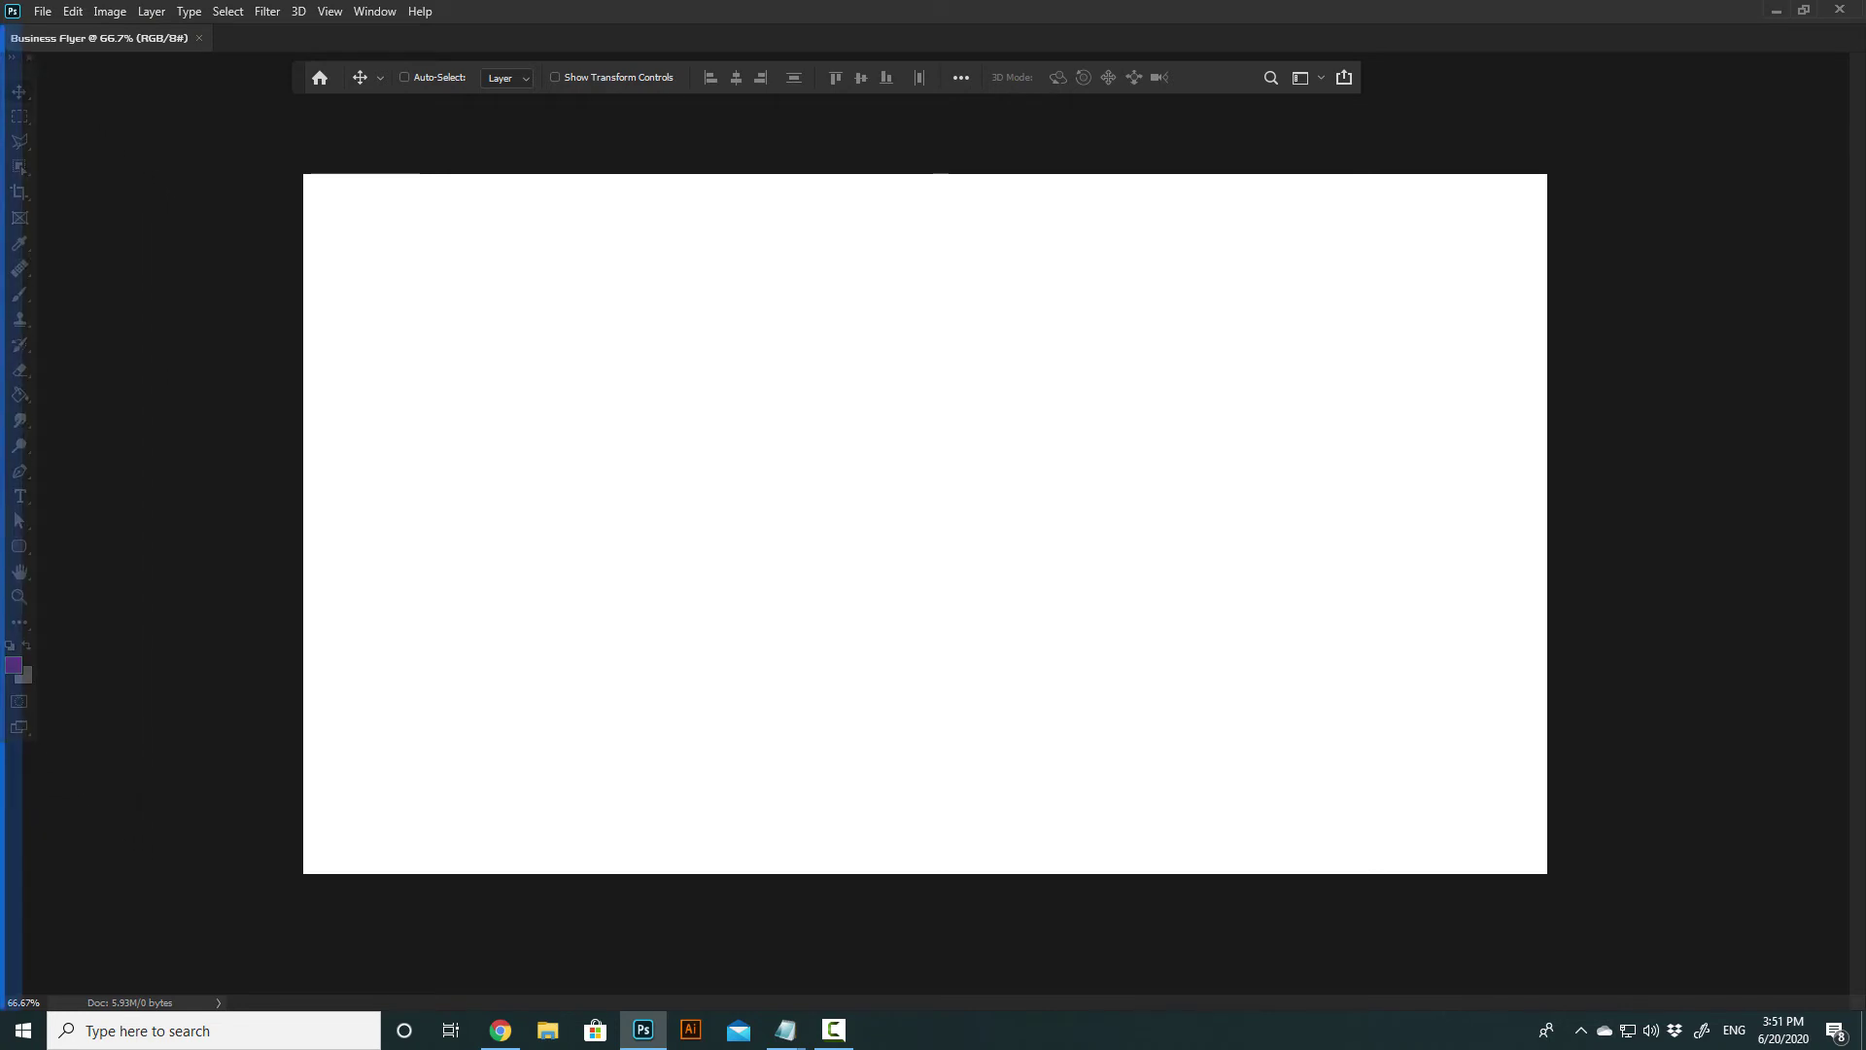
pyautogui.moveTo(14, 58); pyautogui.dragTo(14, 56)
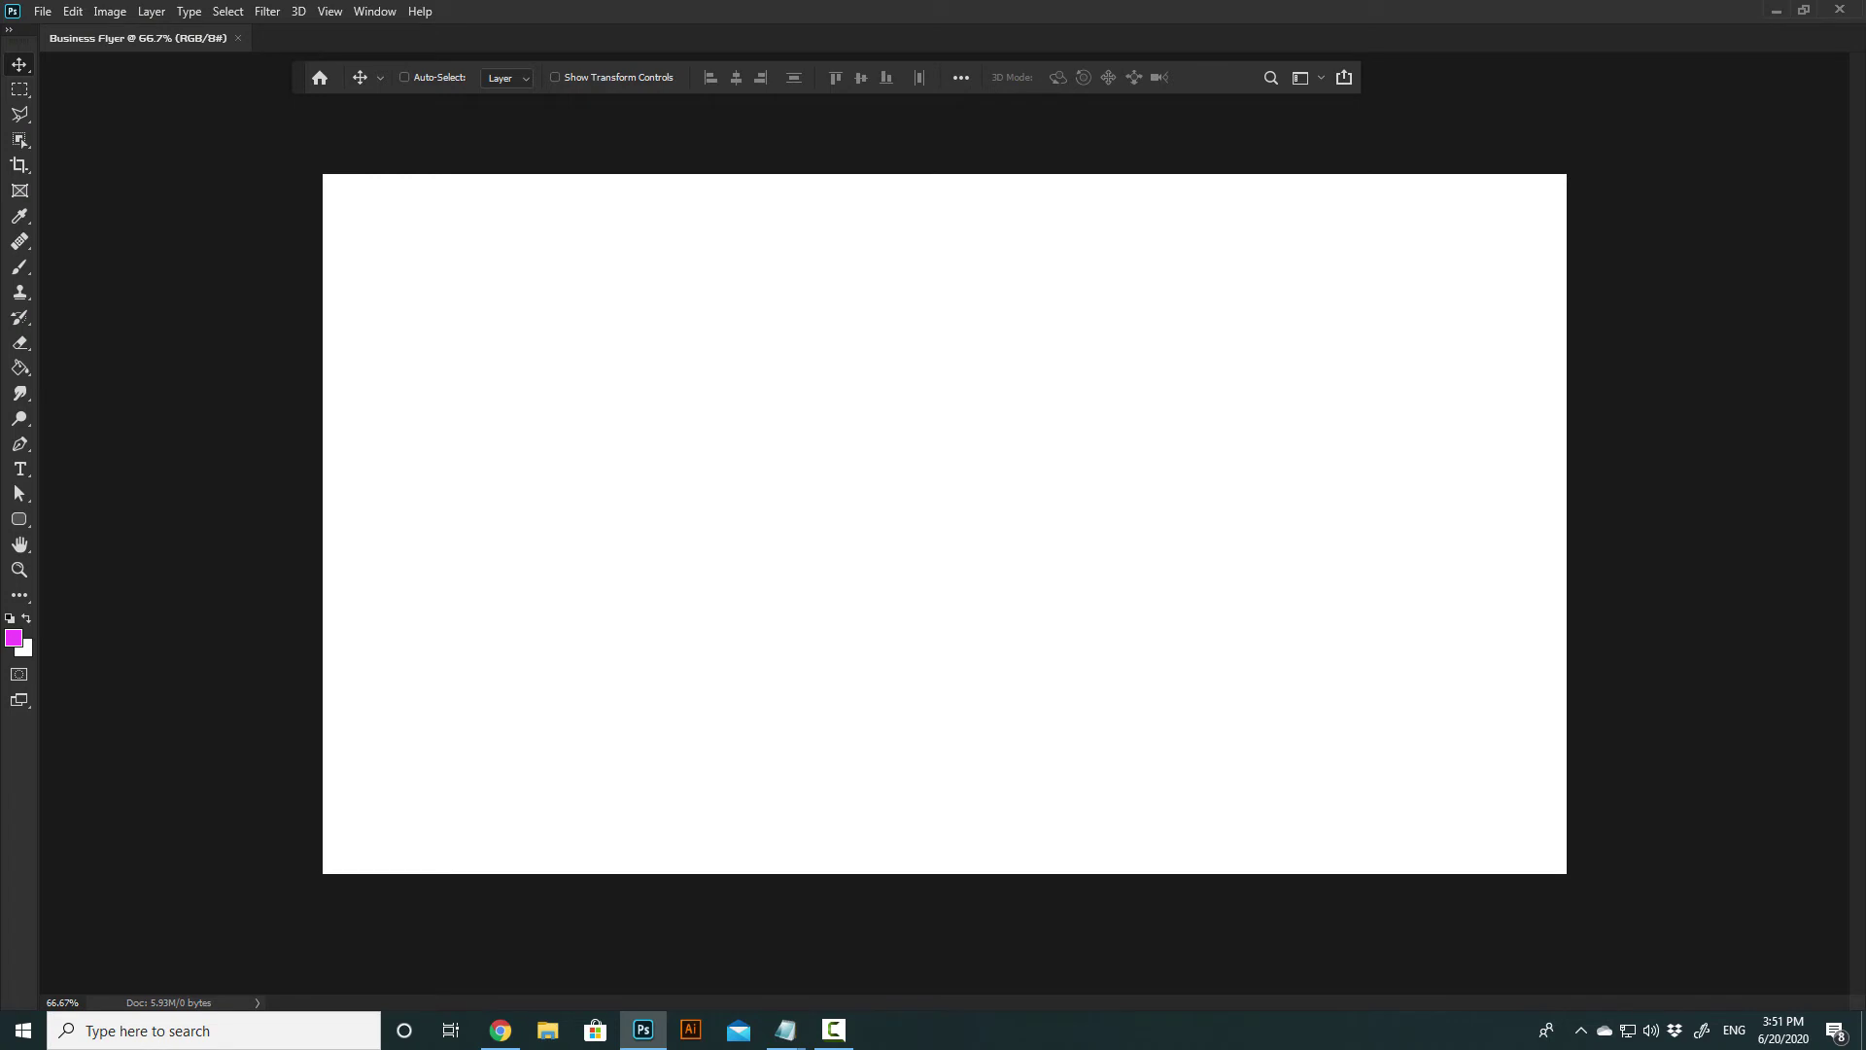
pyautogui.moveTo(299, 77); pyautogui.dragTo(43, 37)
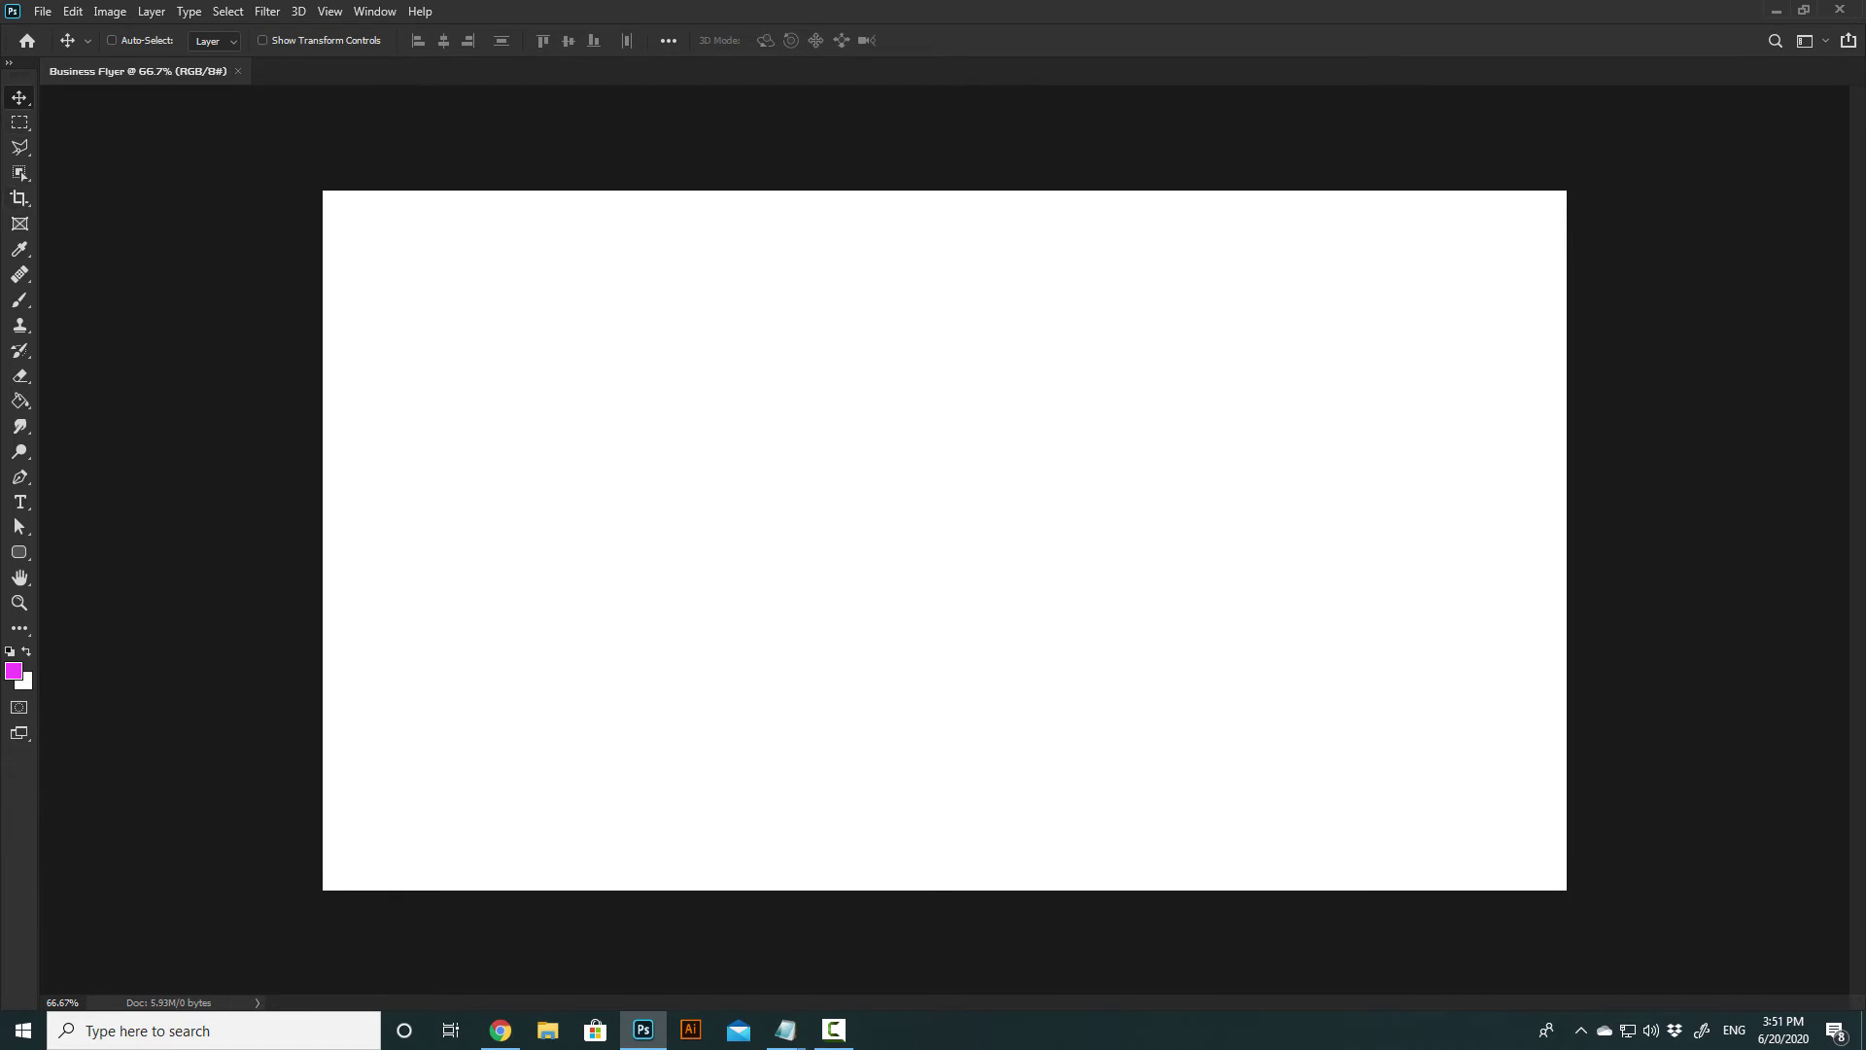
pyautogui.press('m')
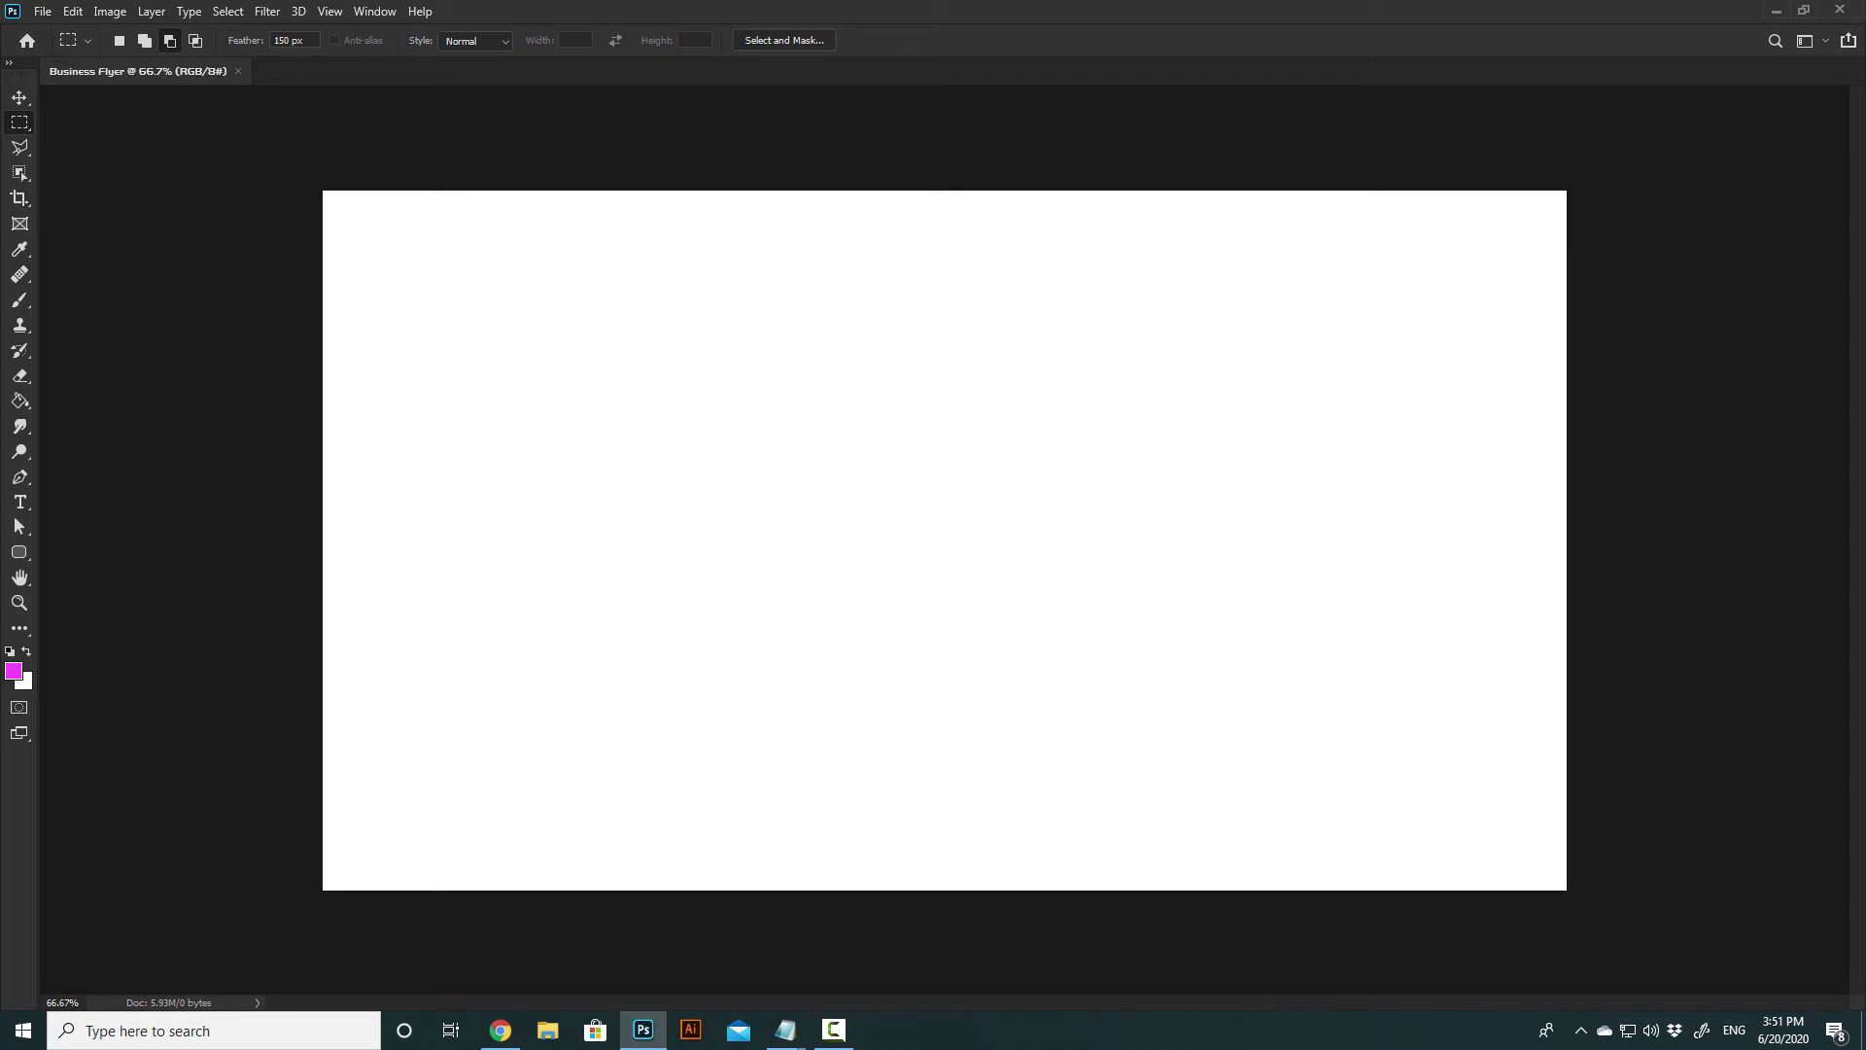
pyautogui.moveTo(8, 40); pyautogui.dragTo(103, 179)
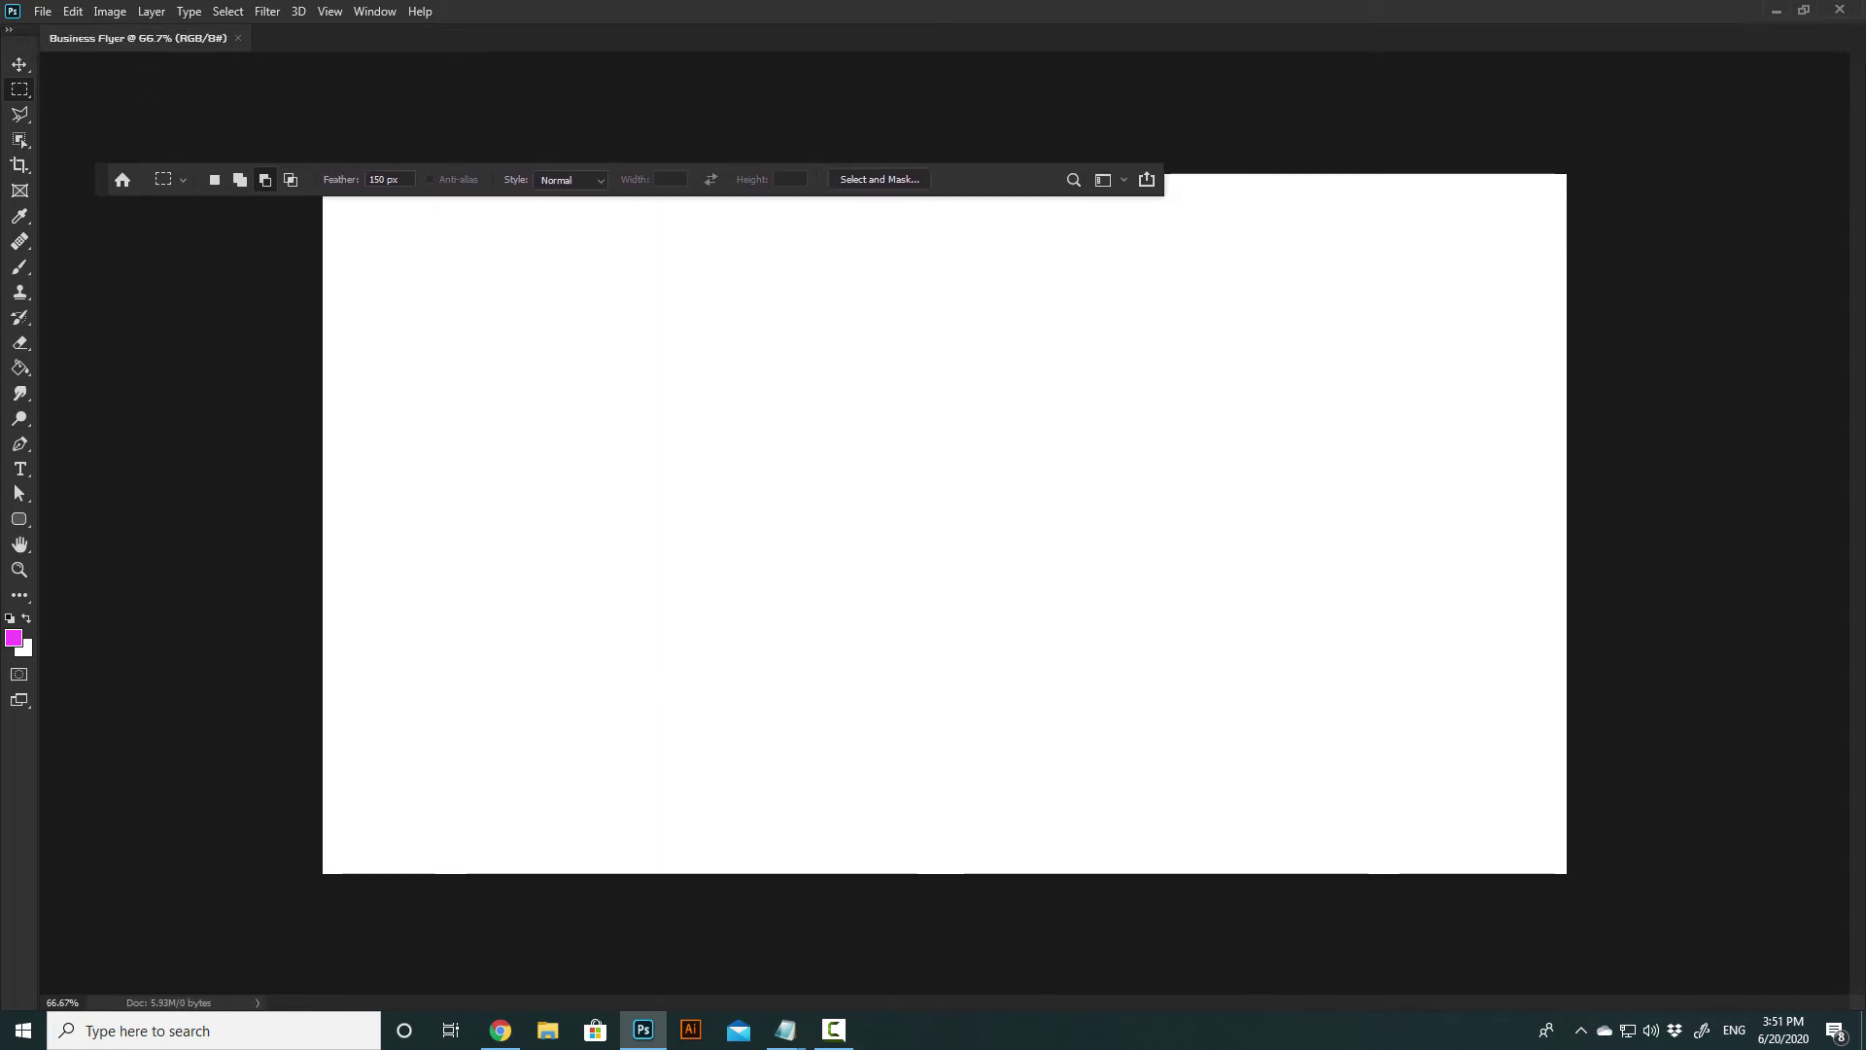
pyautogui.moveTo(101, 179); pyautogui.dragTo(10, 35)
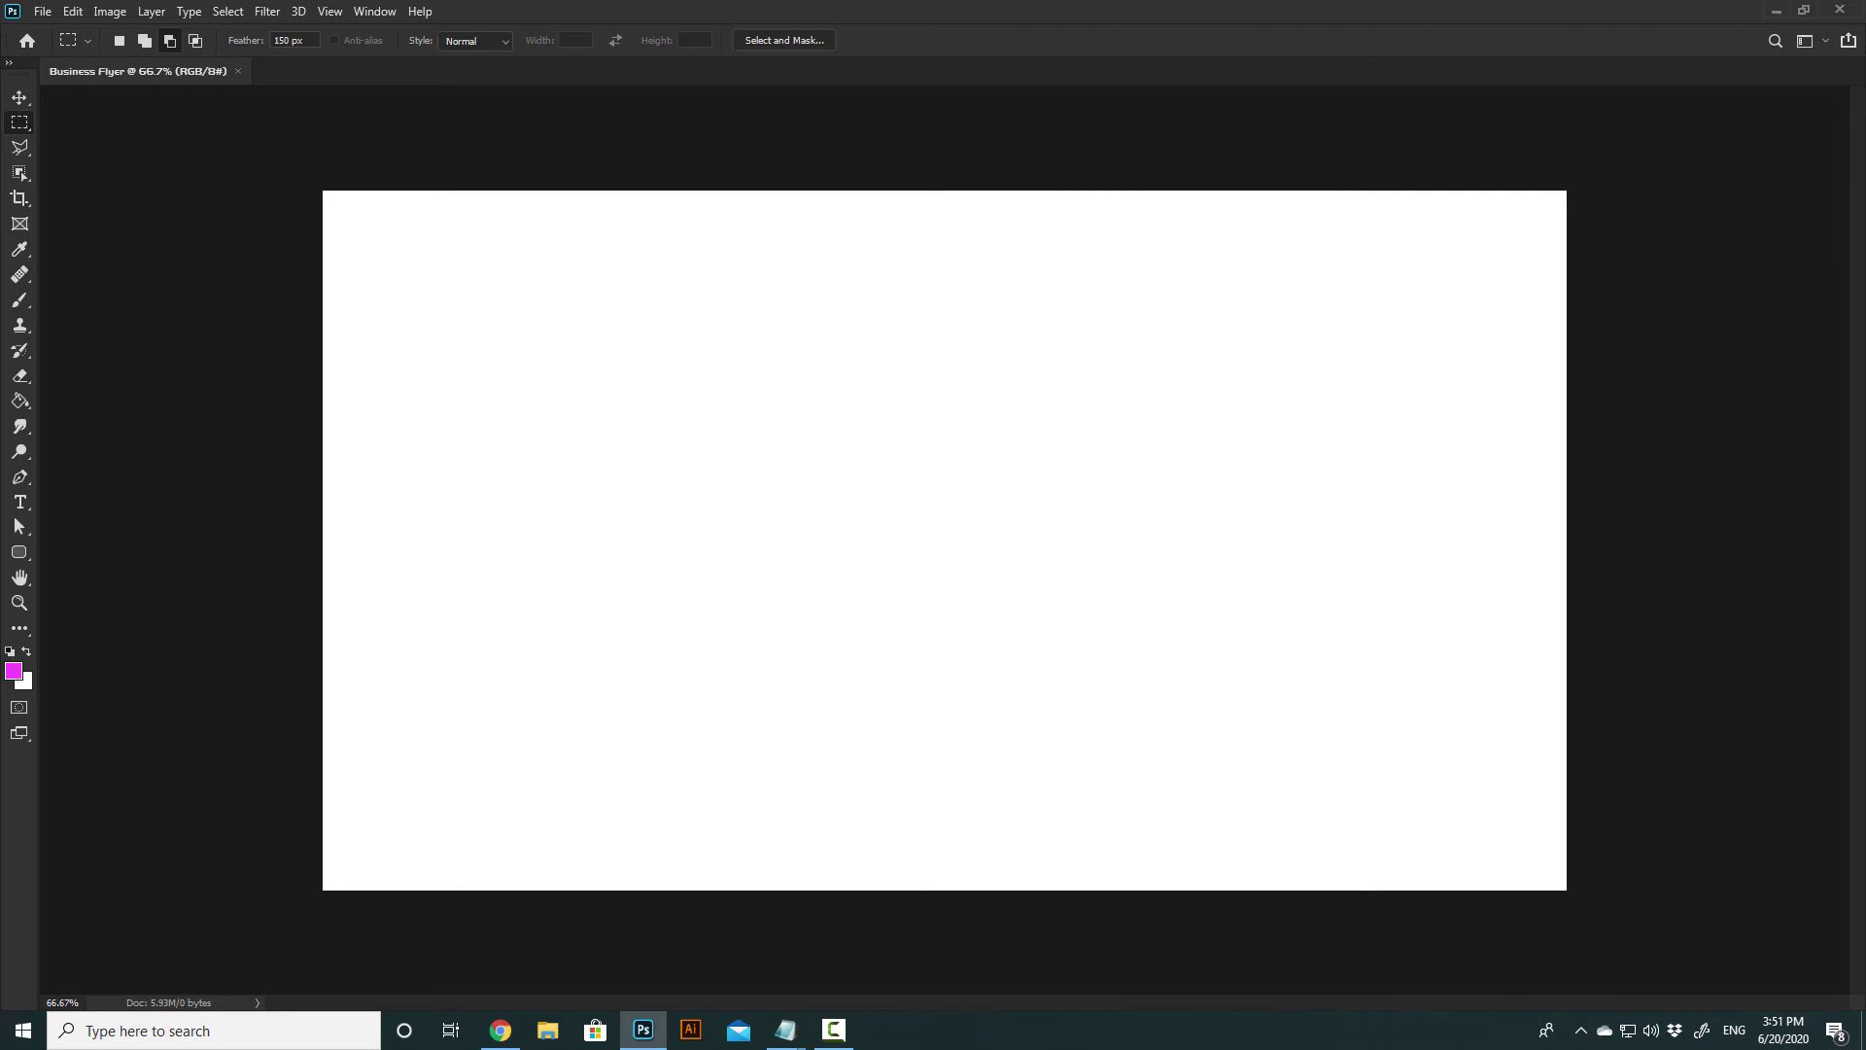
pyautogui.click(19, 97)
pyautogui.click(97, 97)
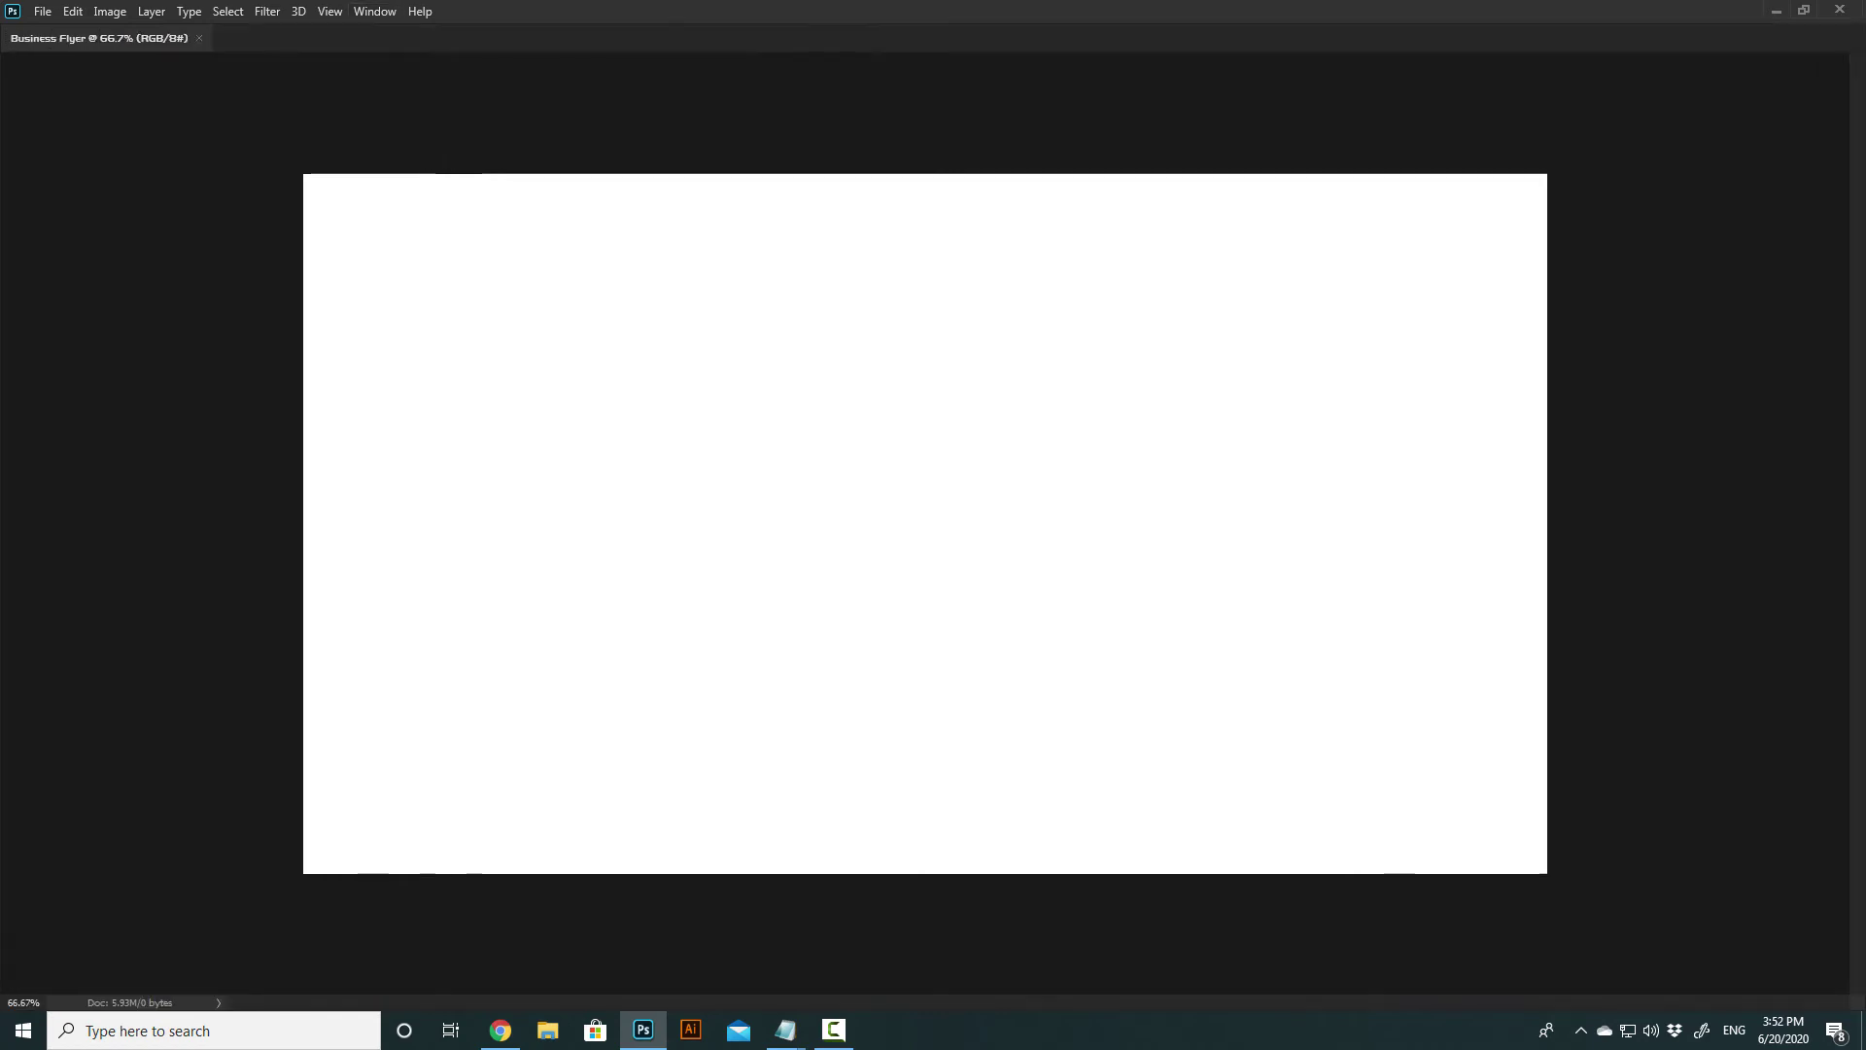
# - Reset the Essentials workspace from the Window > Workspace menu using the keyboard
pyautogui.hotkey('alt', 'w')
pyautogui.press('Down')
pyautogui.press('Down')
pyautogui.press('Right')
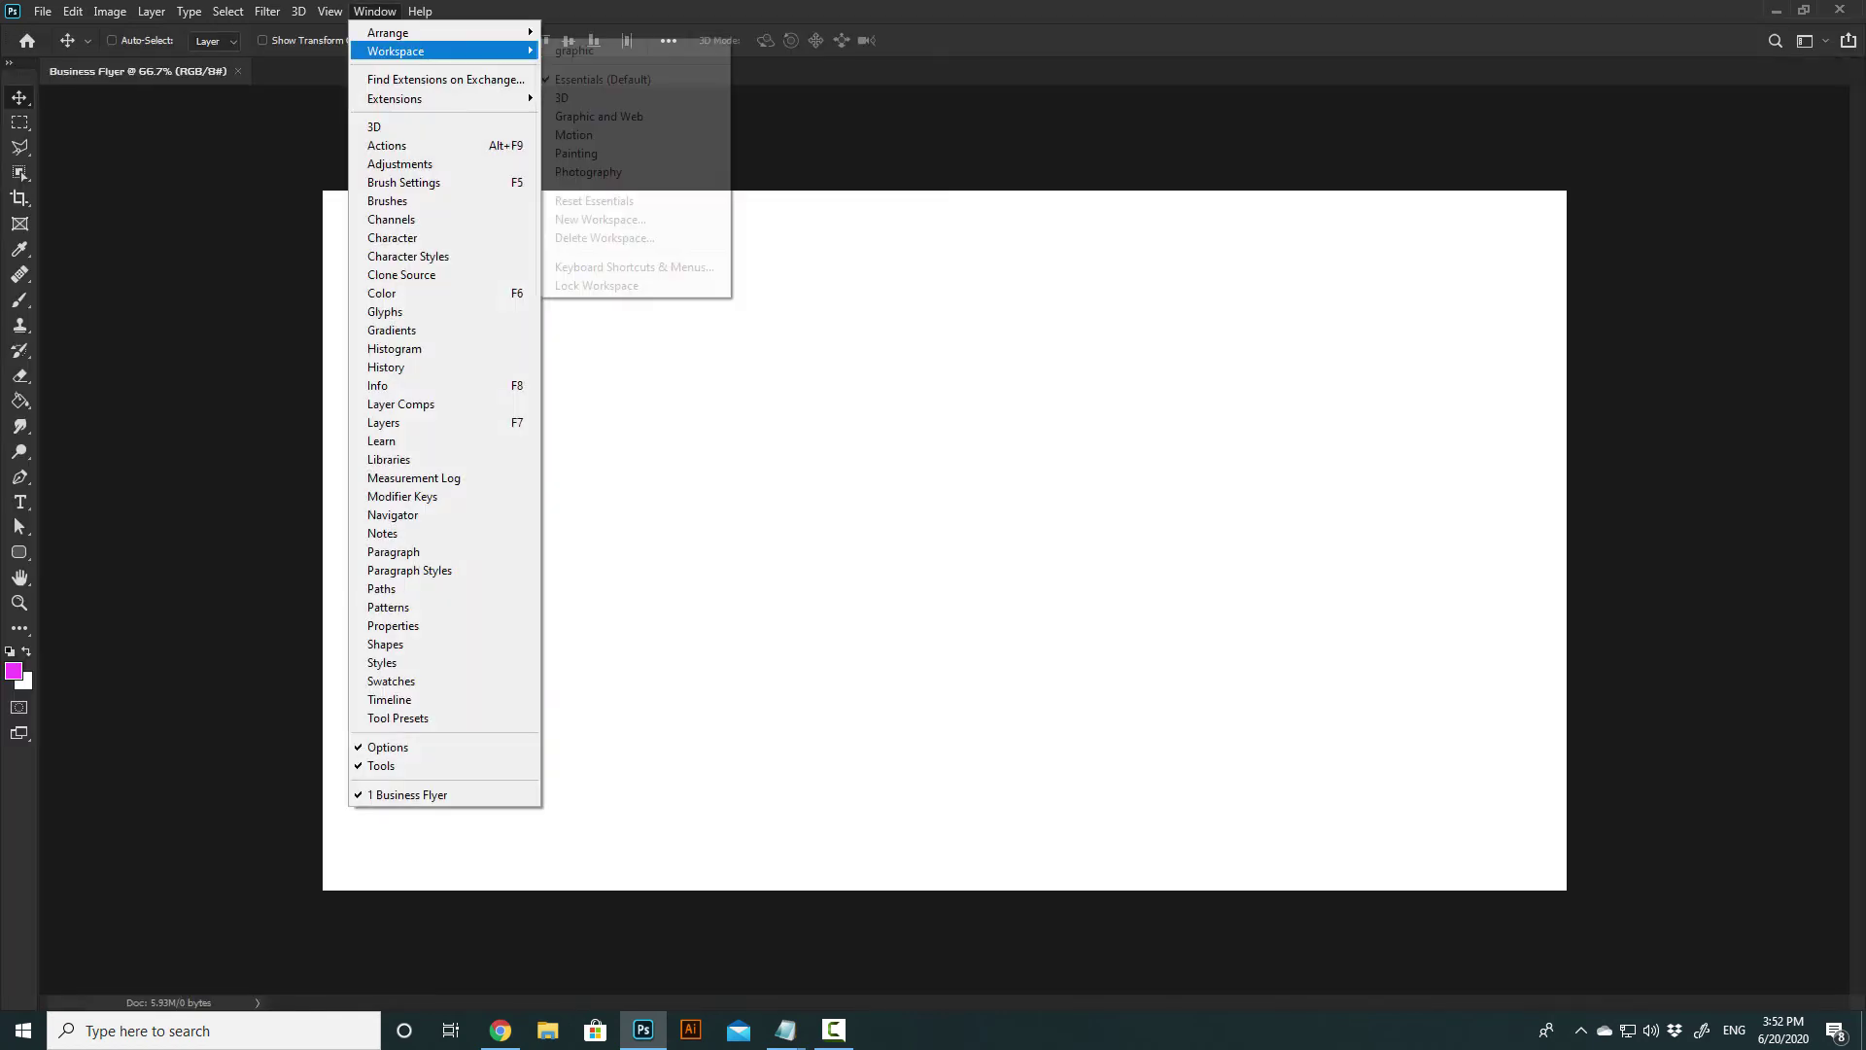
pyautogui.press('Down')
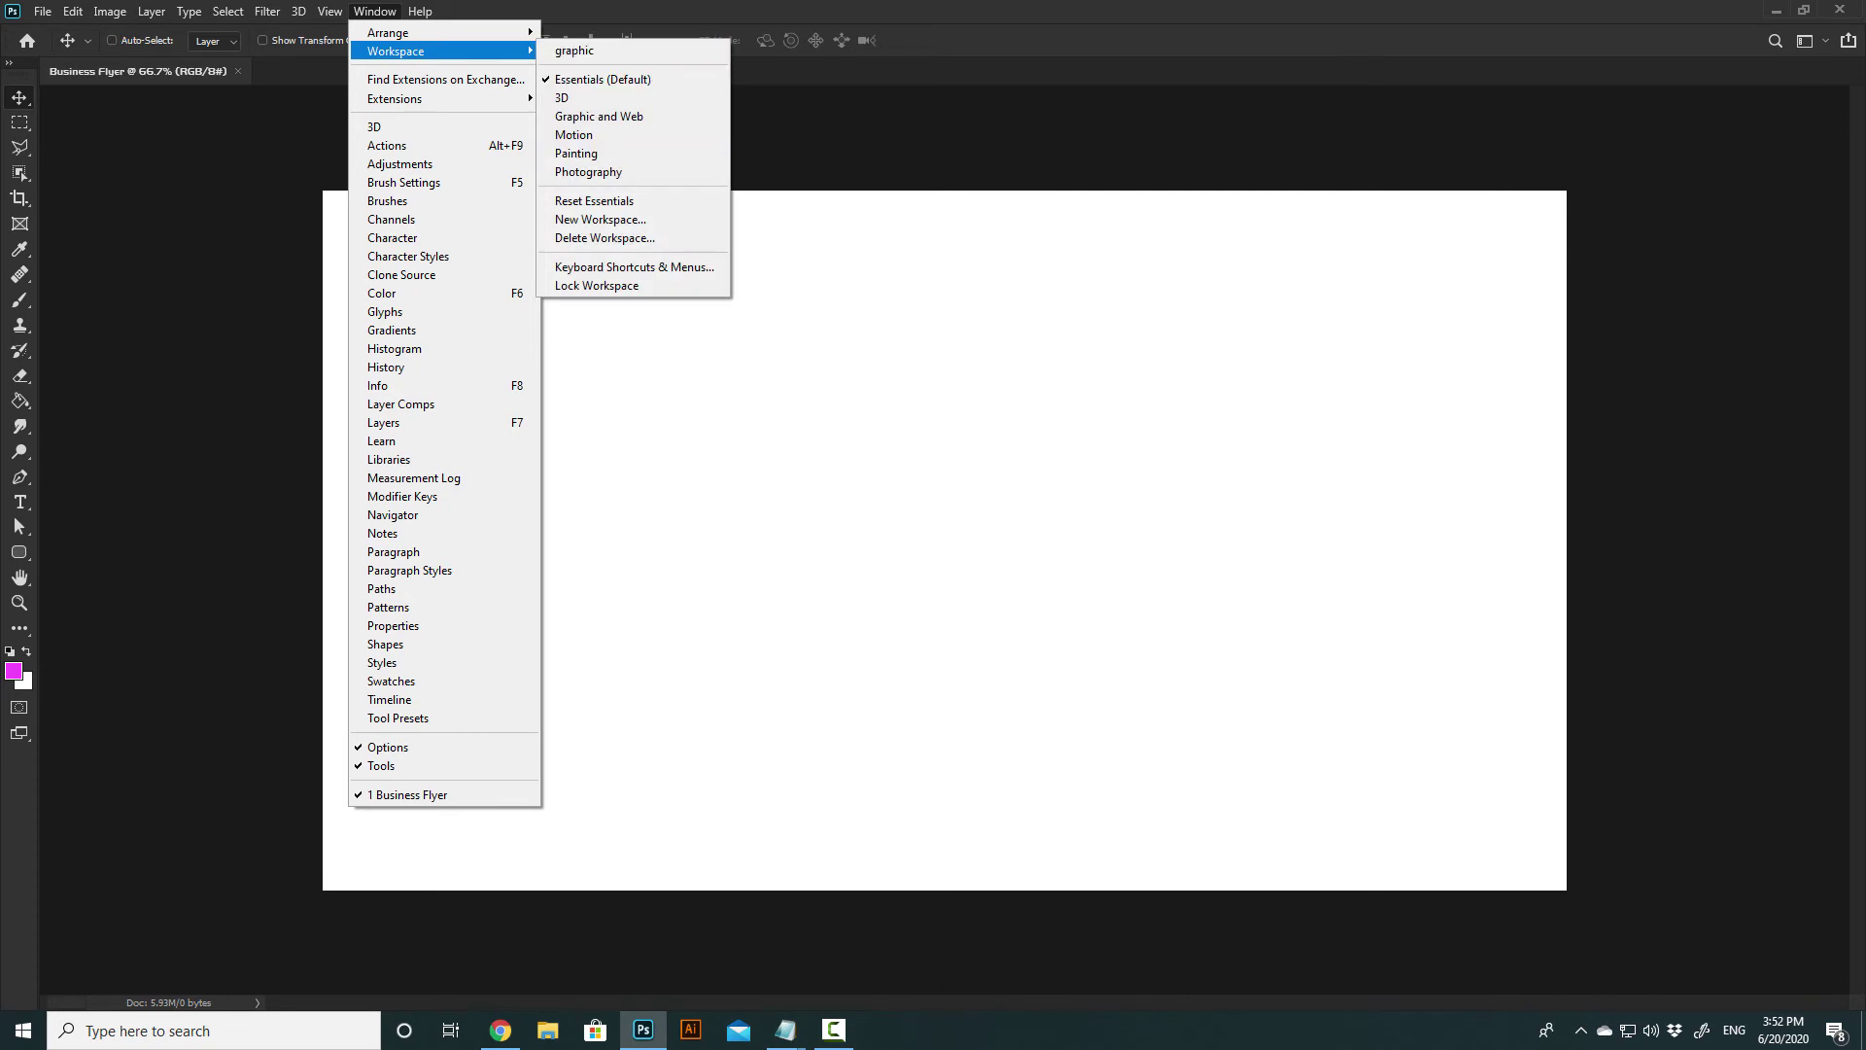
pyautogui.press('Down')
pyautogui.press('Down')
pyautogui.press('Down')
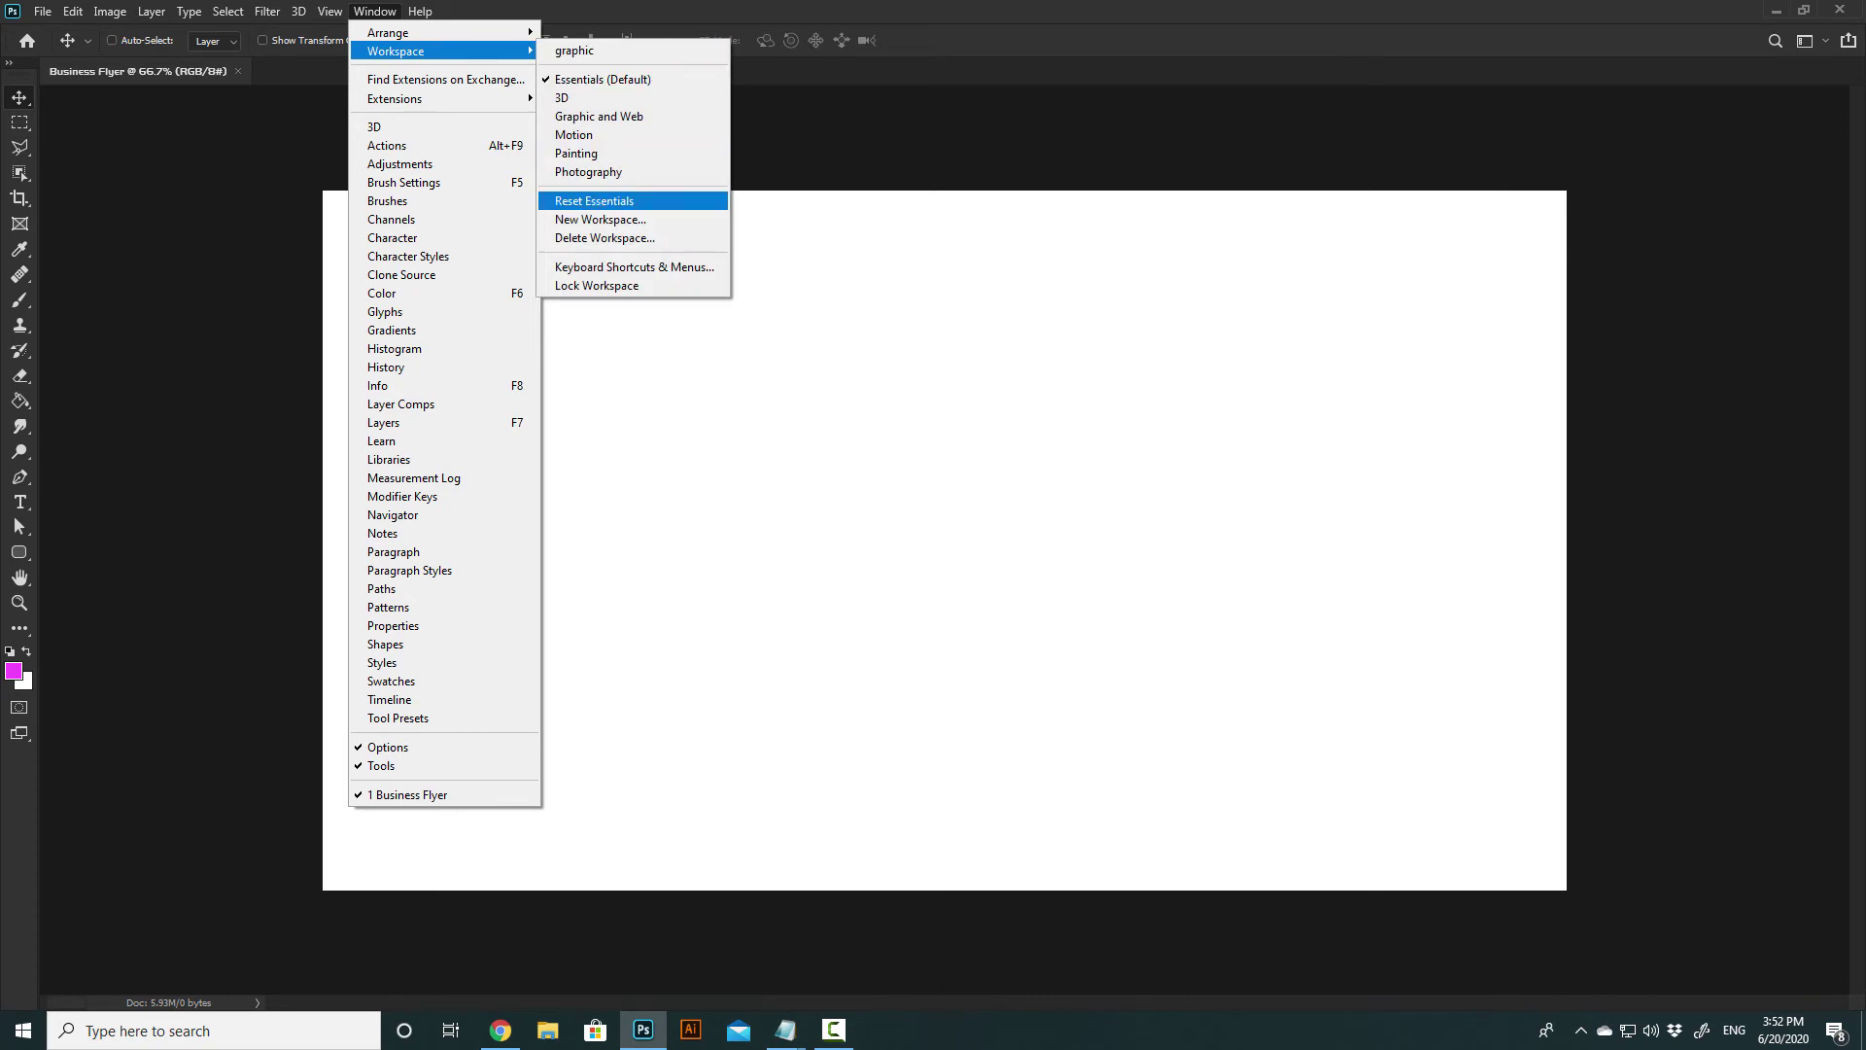
pyautogui.press('Return')
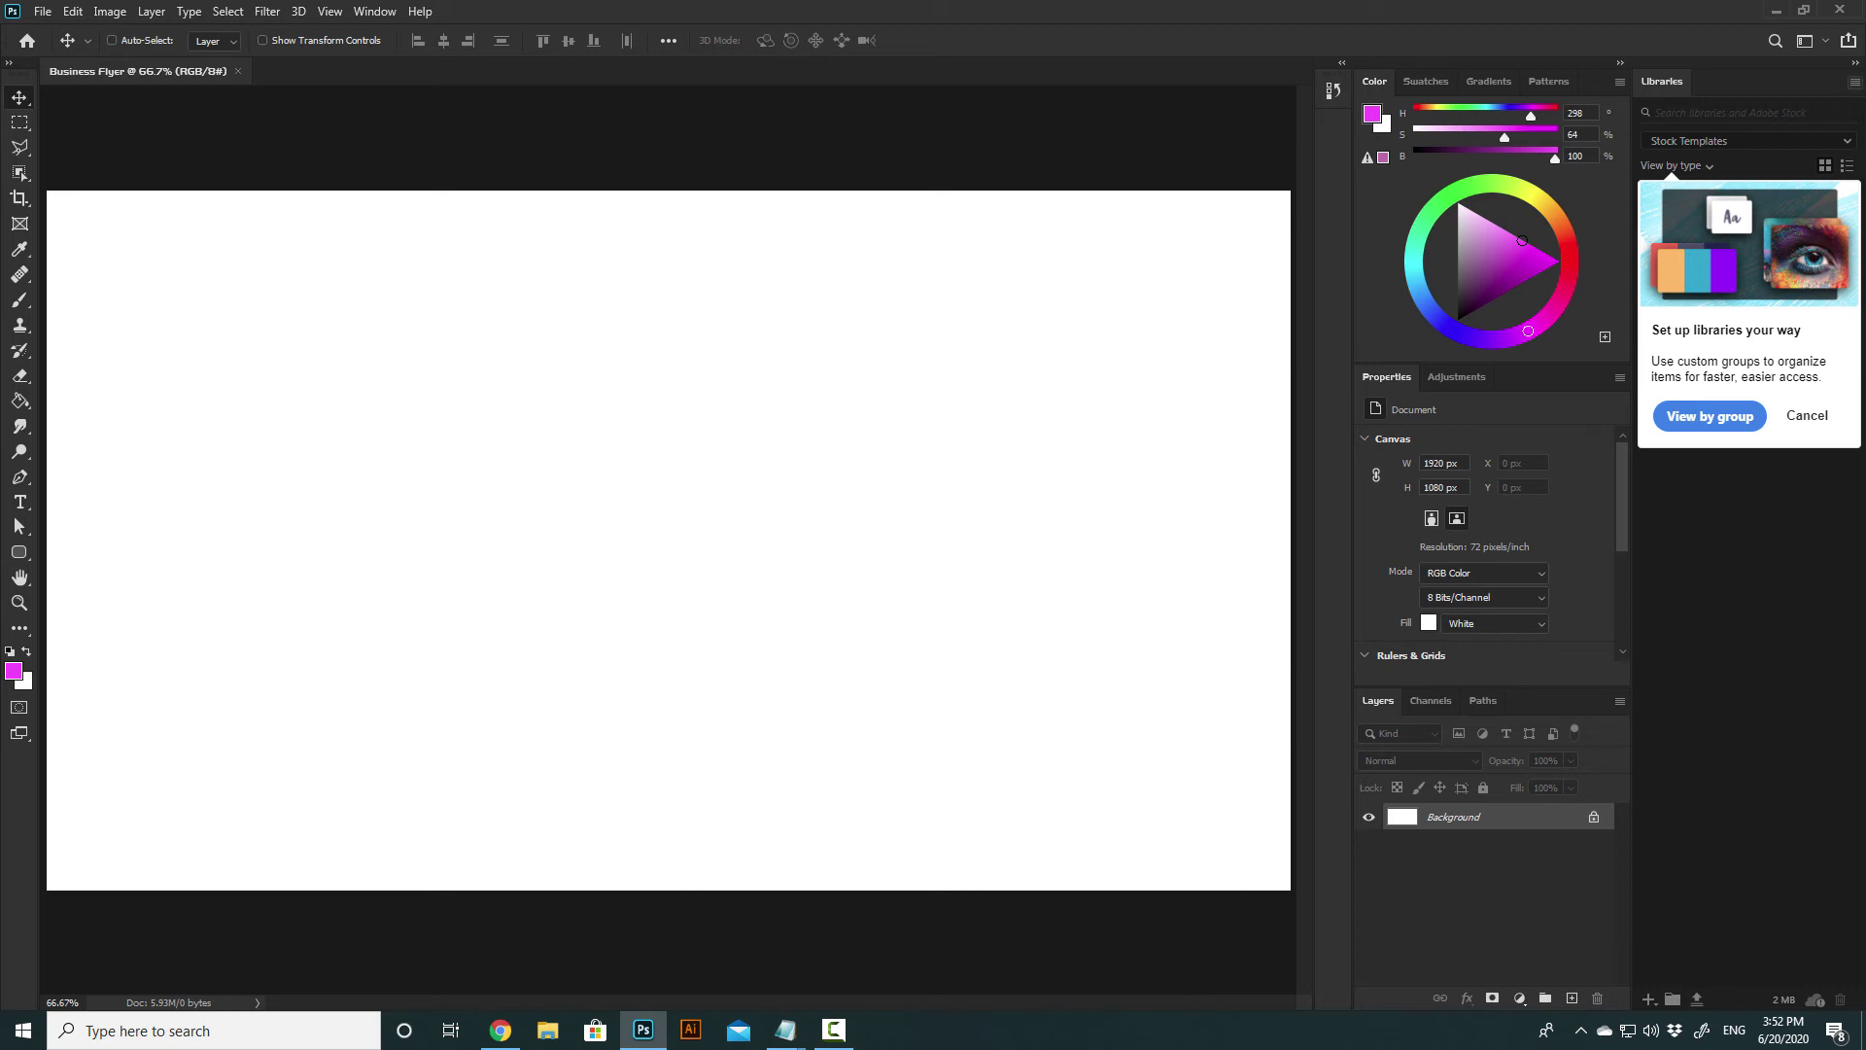
# - Close the Libraries panel and float the Color, Swatches and Gradients panels over the canvas
pyautogui.click(1854, 82)
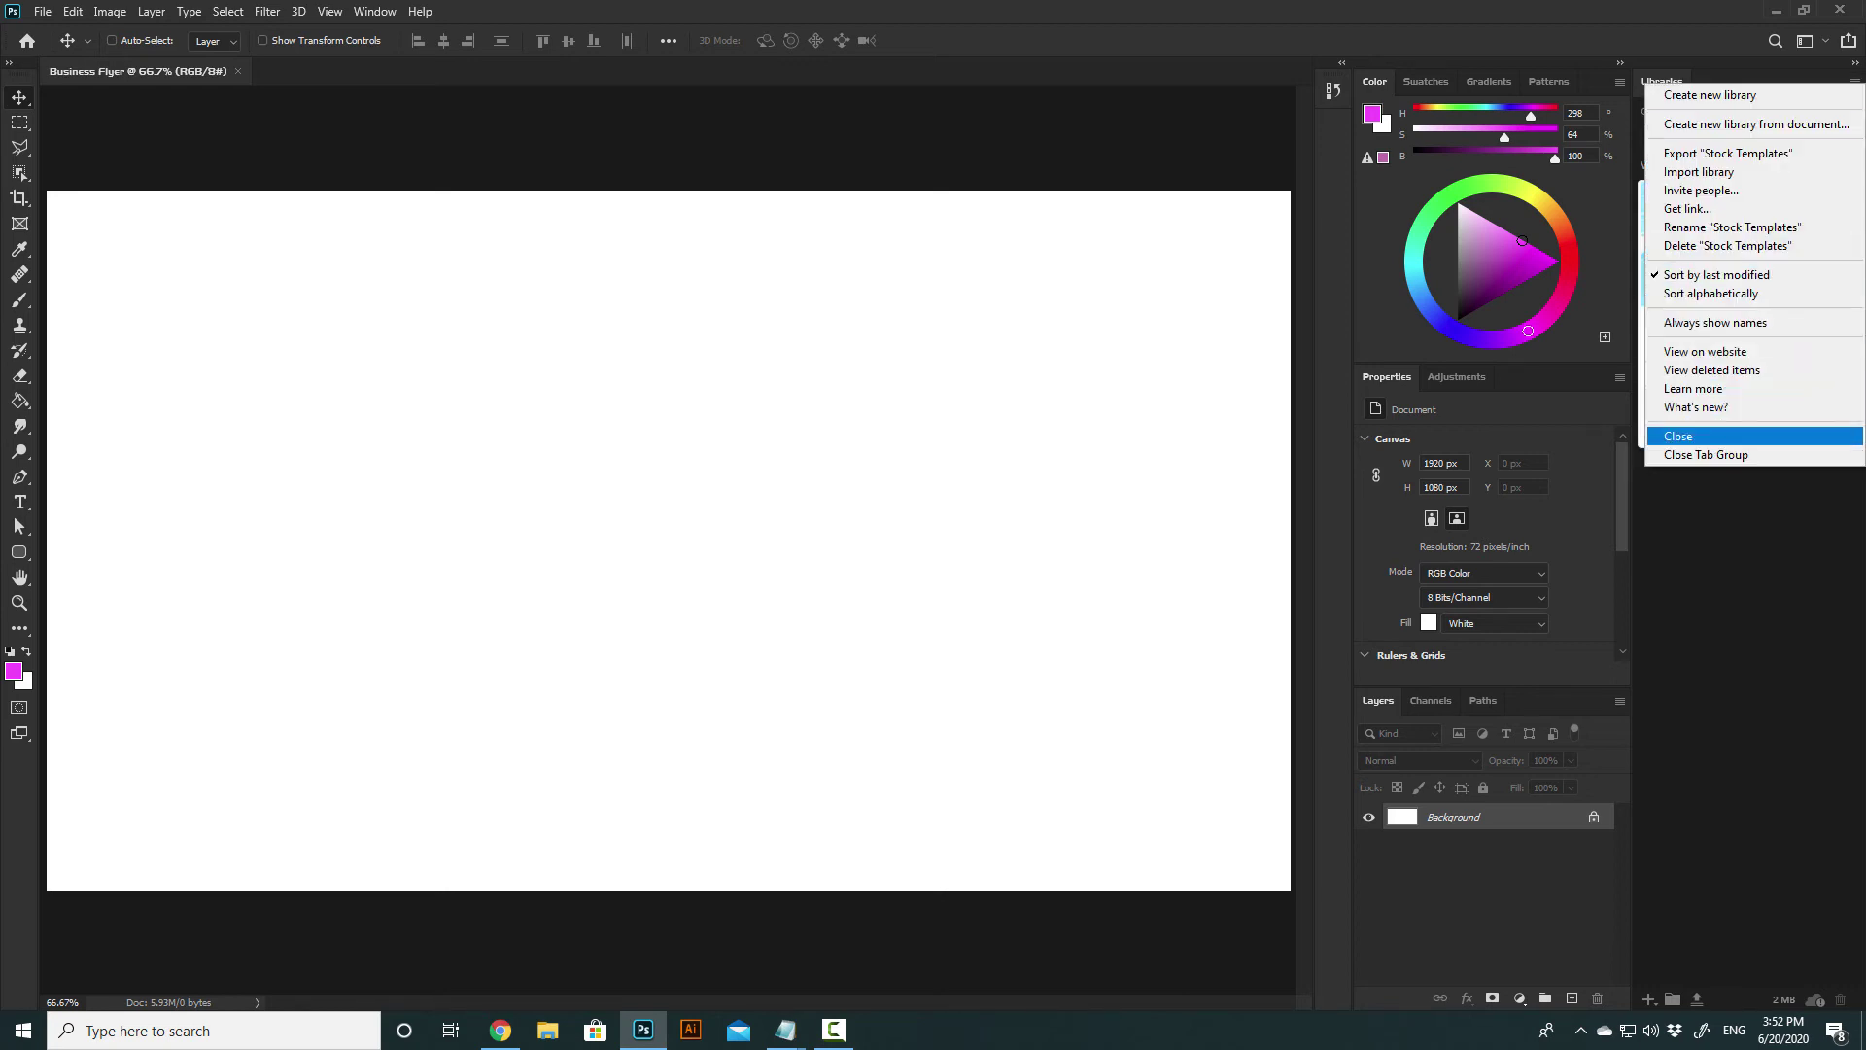
pyautogui.click(1691, 436)
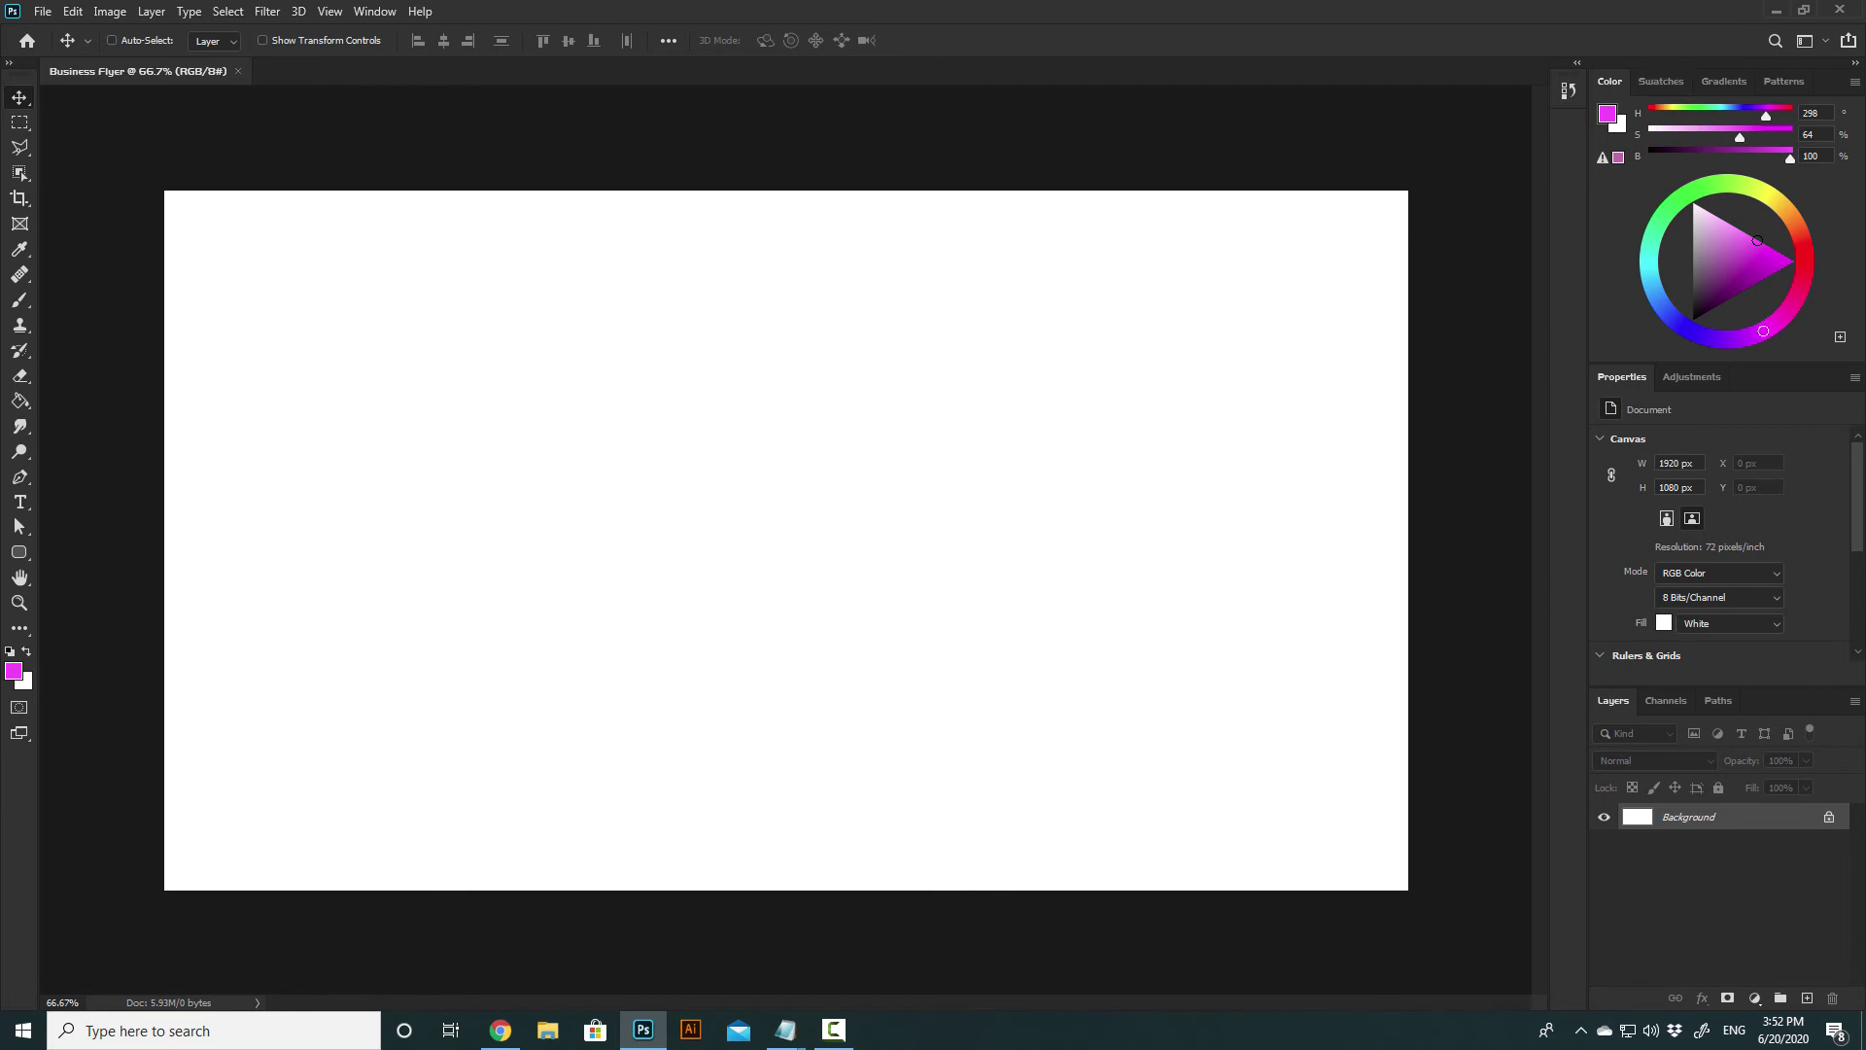
pyautogui.moveTo(1609, 81); pyautogui.dragTo(614, 344)
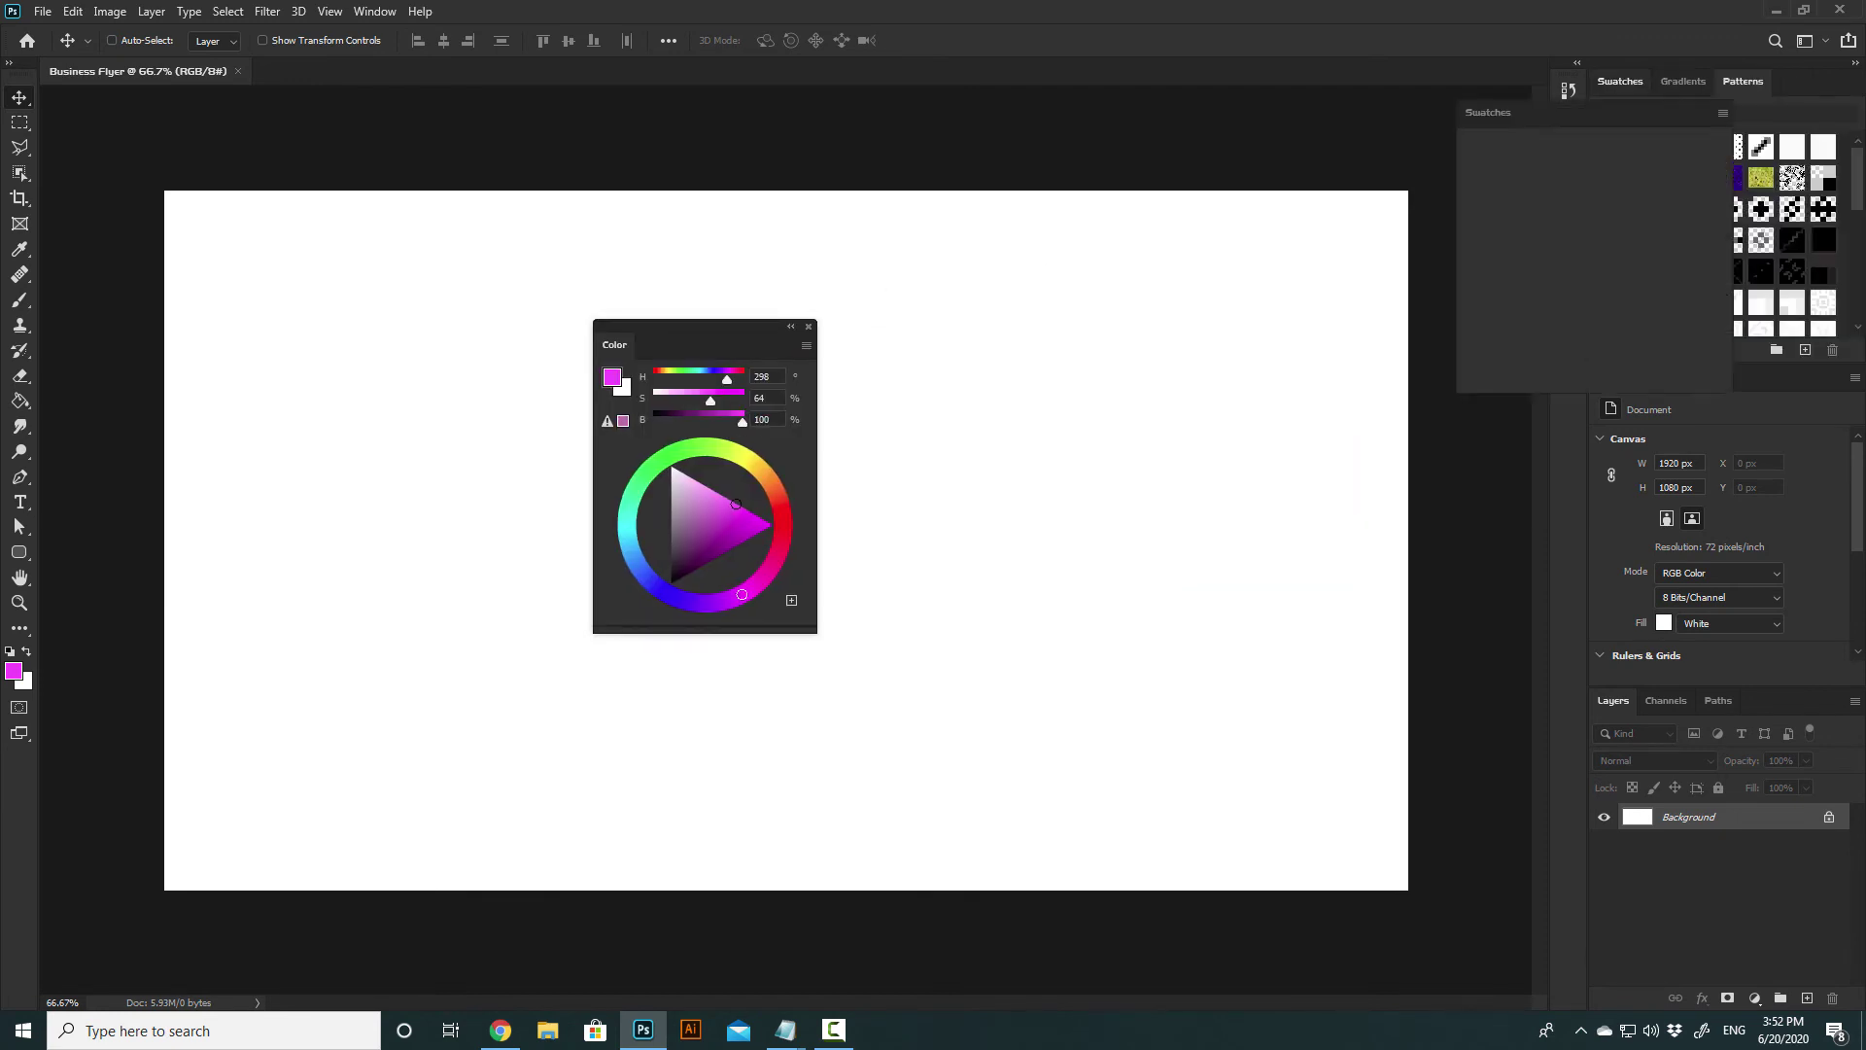
pyautogui.moveTo(1488, 112); pyautogui.dragTo(873, 199)
pyautogui.moveTo(1620, 81); pyautogui.dragTo(368, 260)
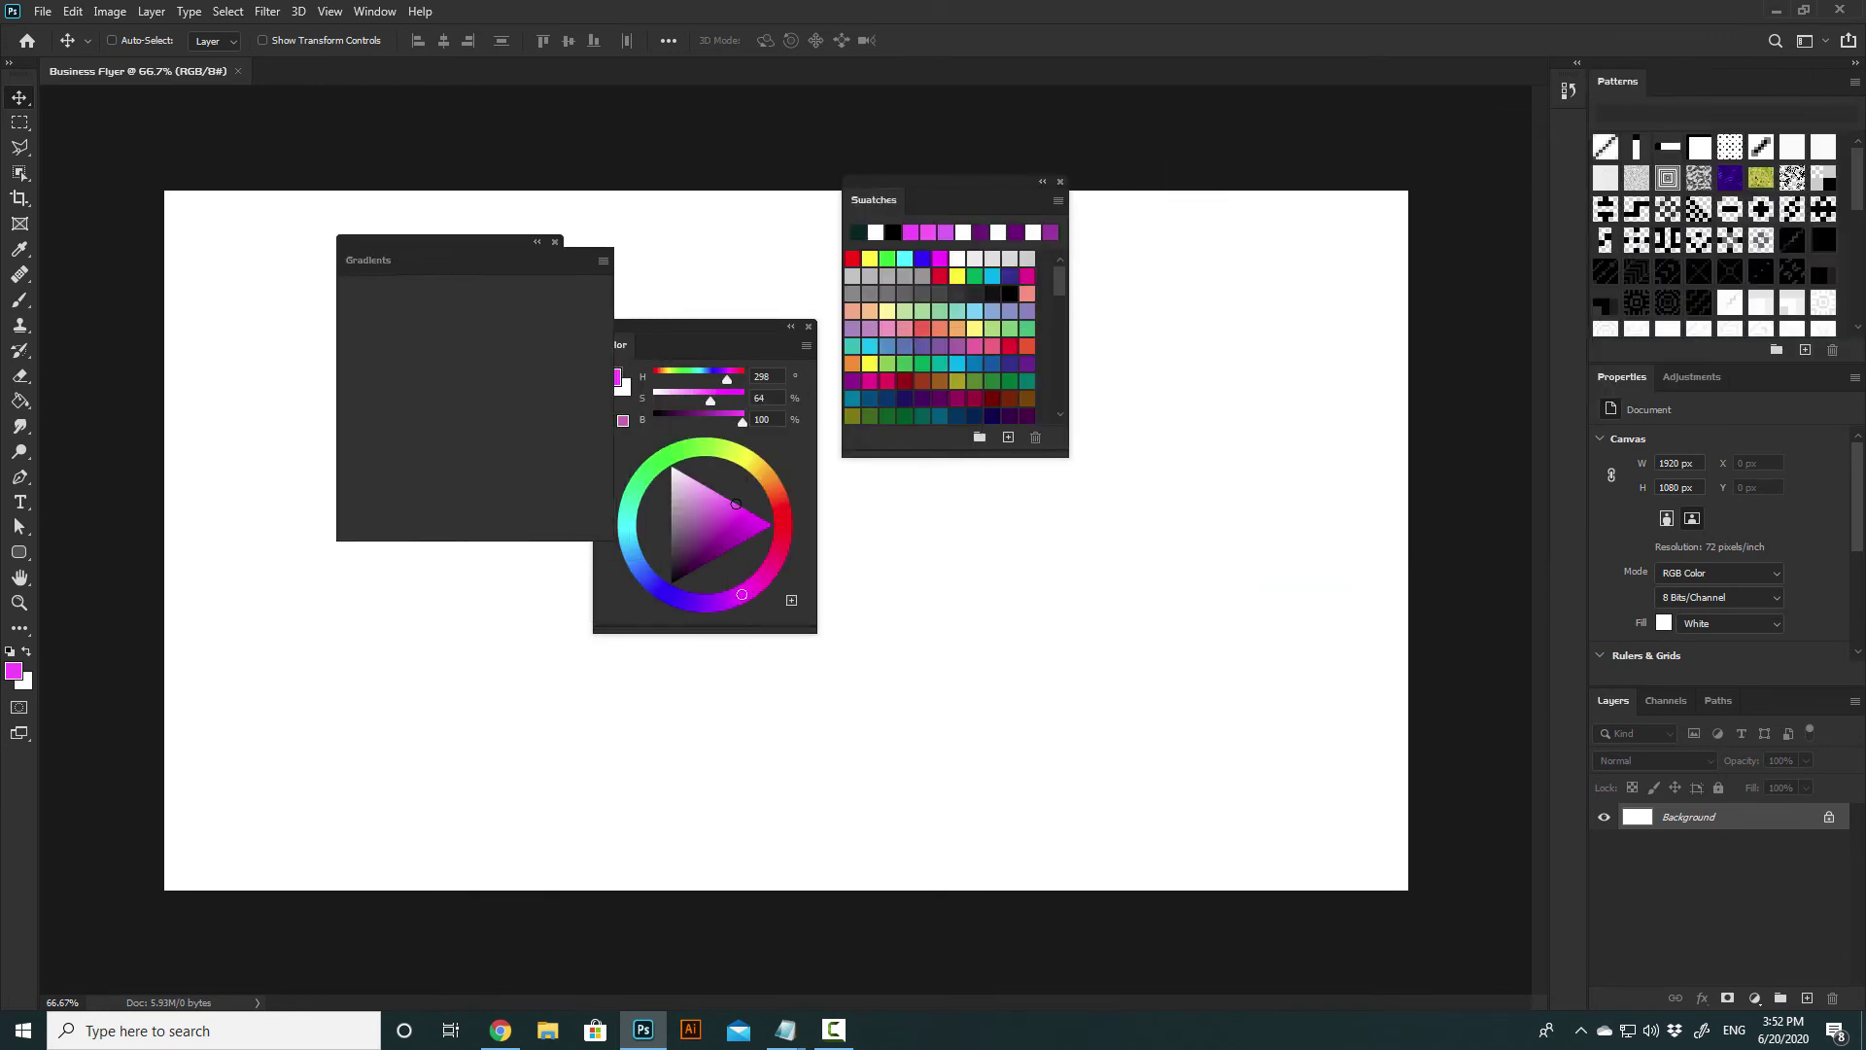
# - Float the Patterns, Layers, Paths and Channels panels, then close the floating Swatches panel
pyautogui.moveTo(1617, 81); pyautogui.dragTo(923, 573)
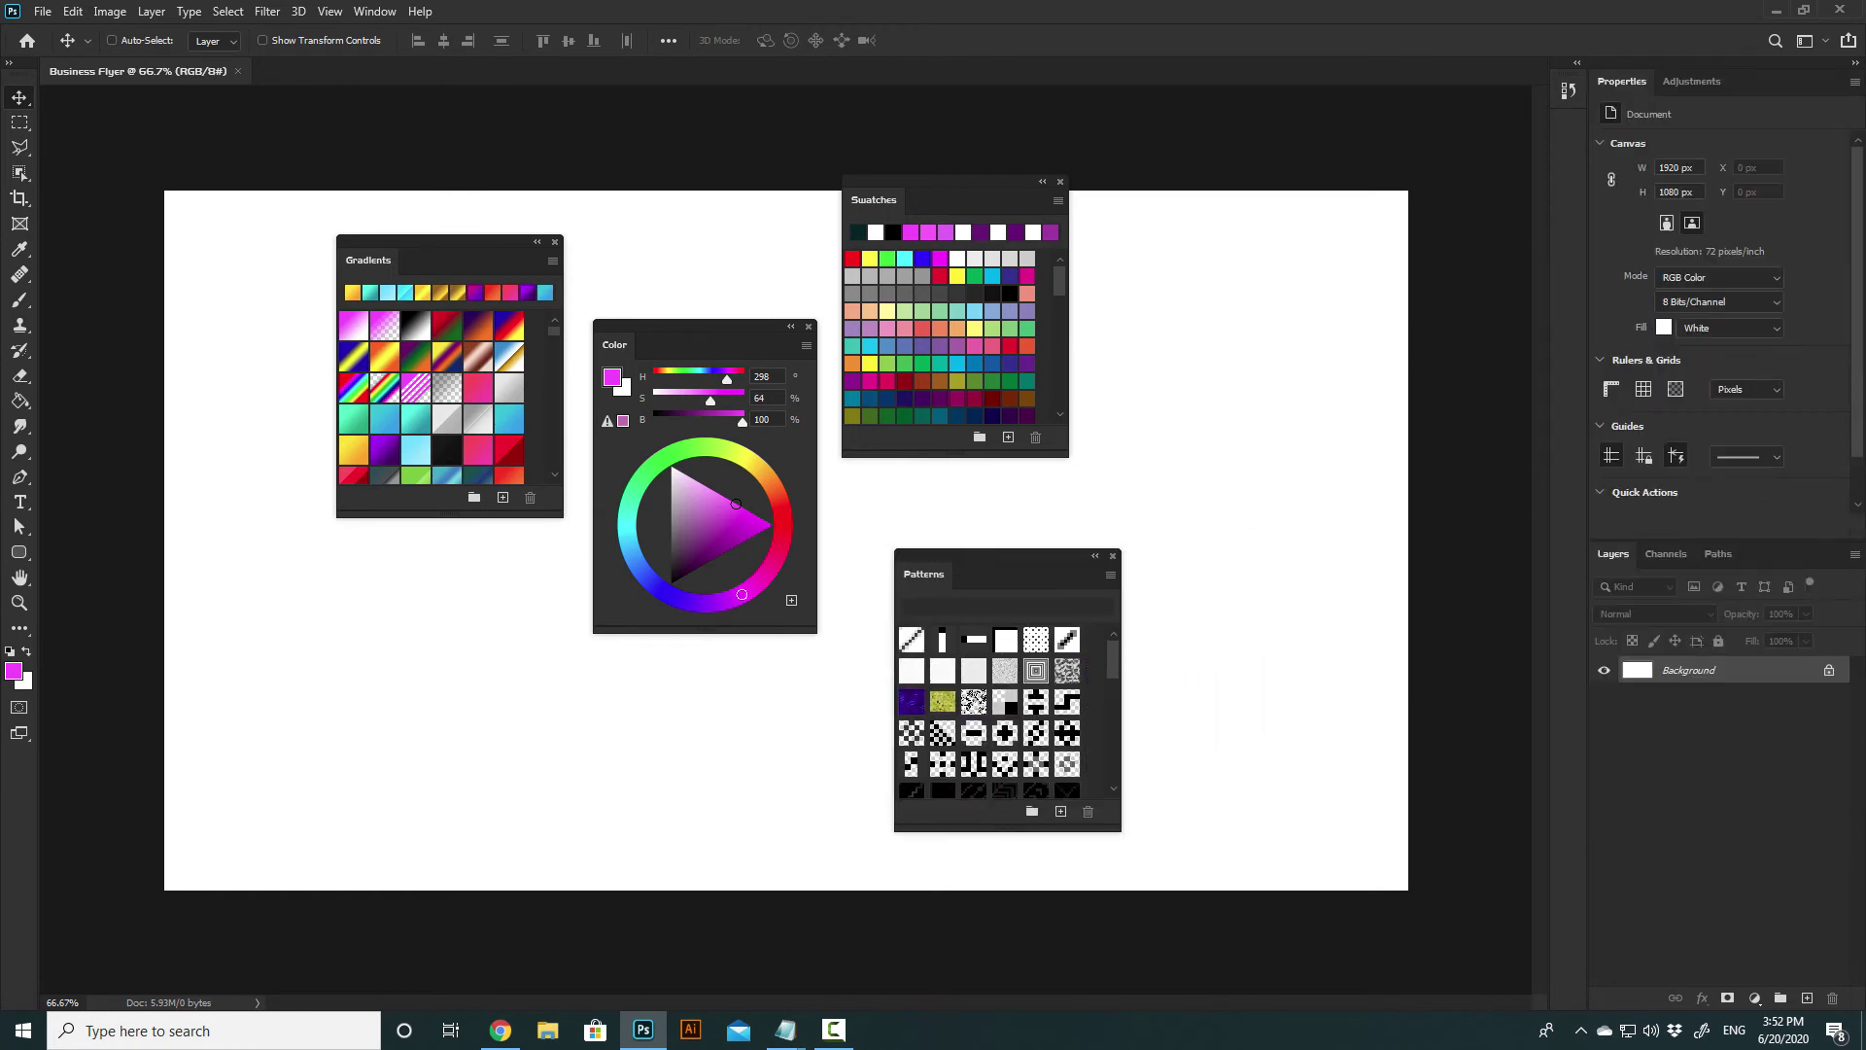
pyautogui.moveTo(1613, 553); pyautogui.dragTo(1358, 596)
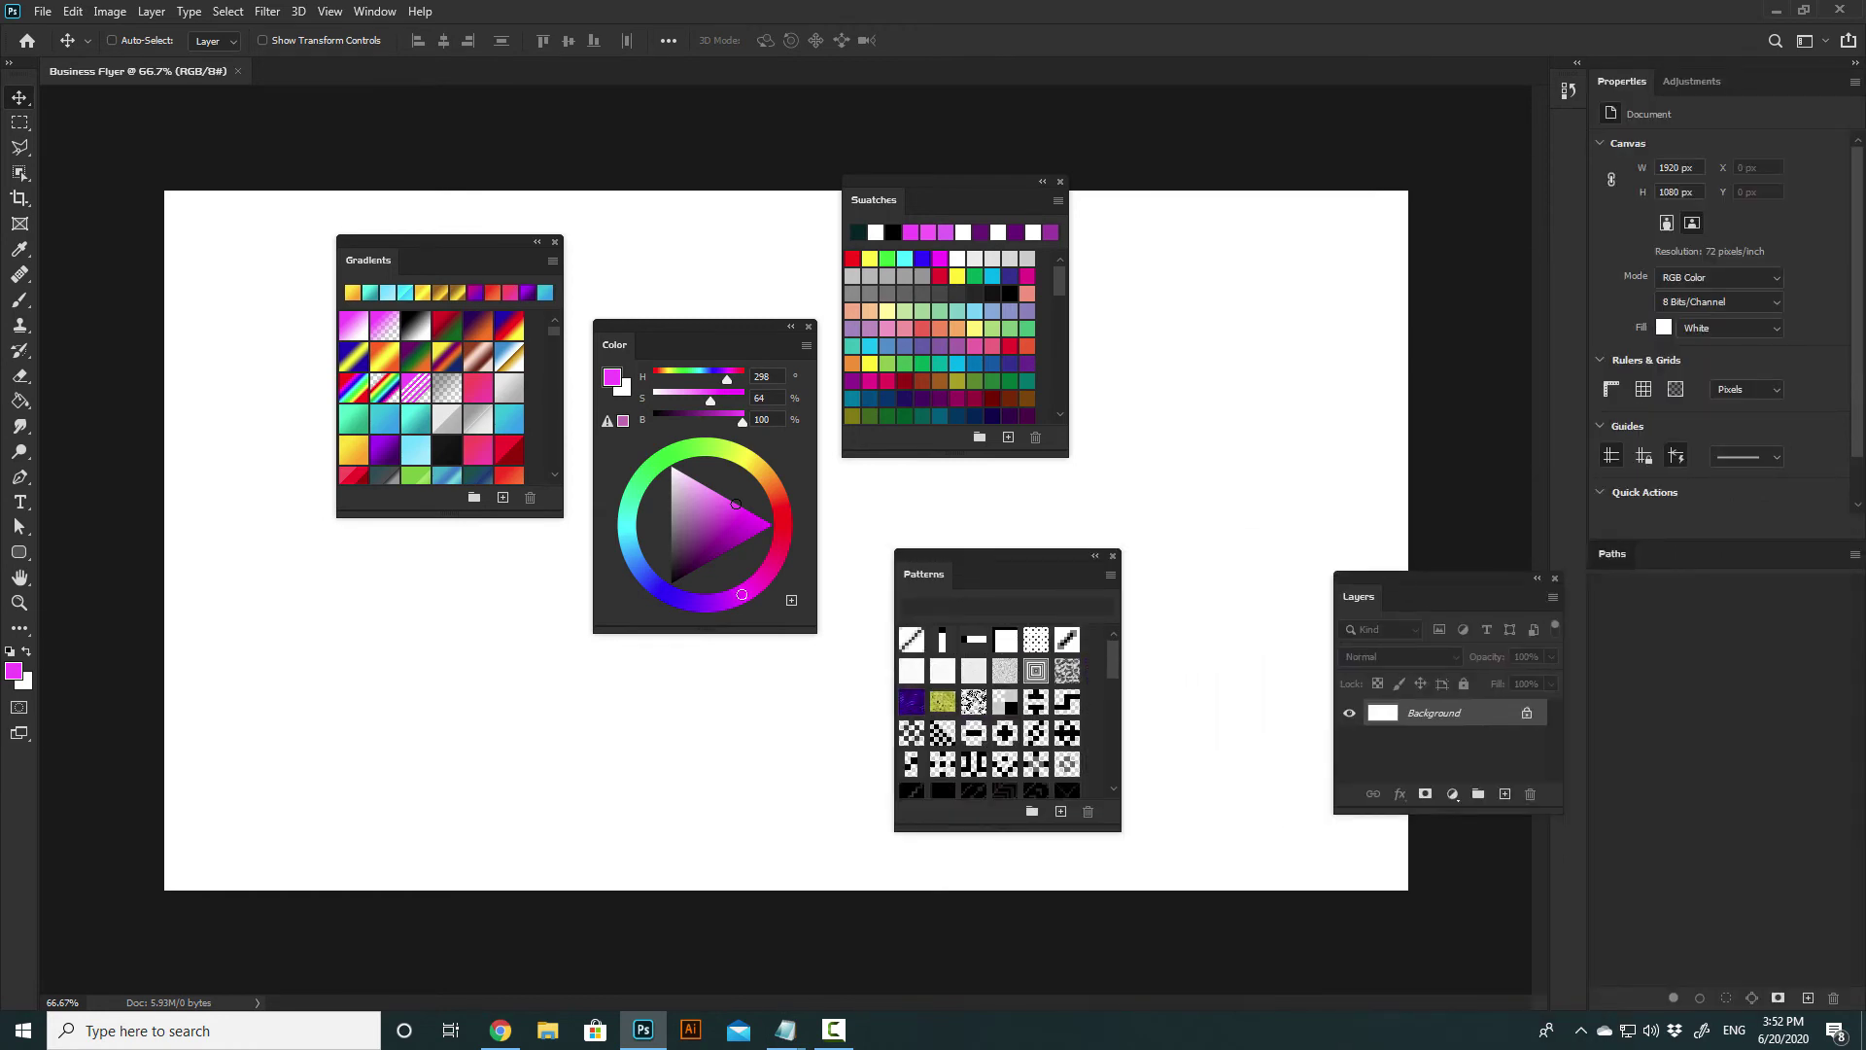
pyautogui.moveTo(1665, 553); pyautogui.dragTo(1429, 566)
pyautogui.moveTo(1623, 553)
pyautogui.mouseDown()
pyautogui.moveTo(1195, 394)
pyautogui.moveTo(1157, 238)
pyautogui.mouseUp()
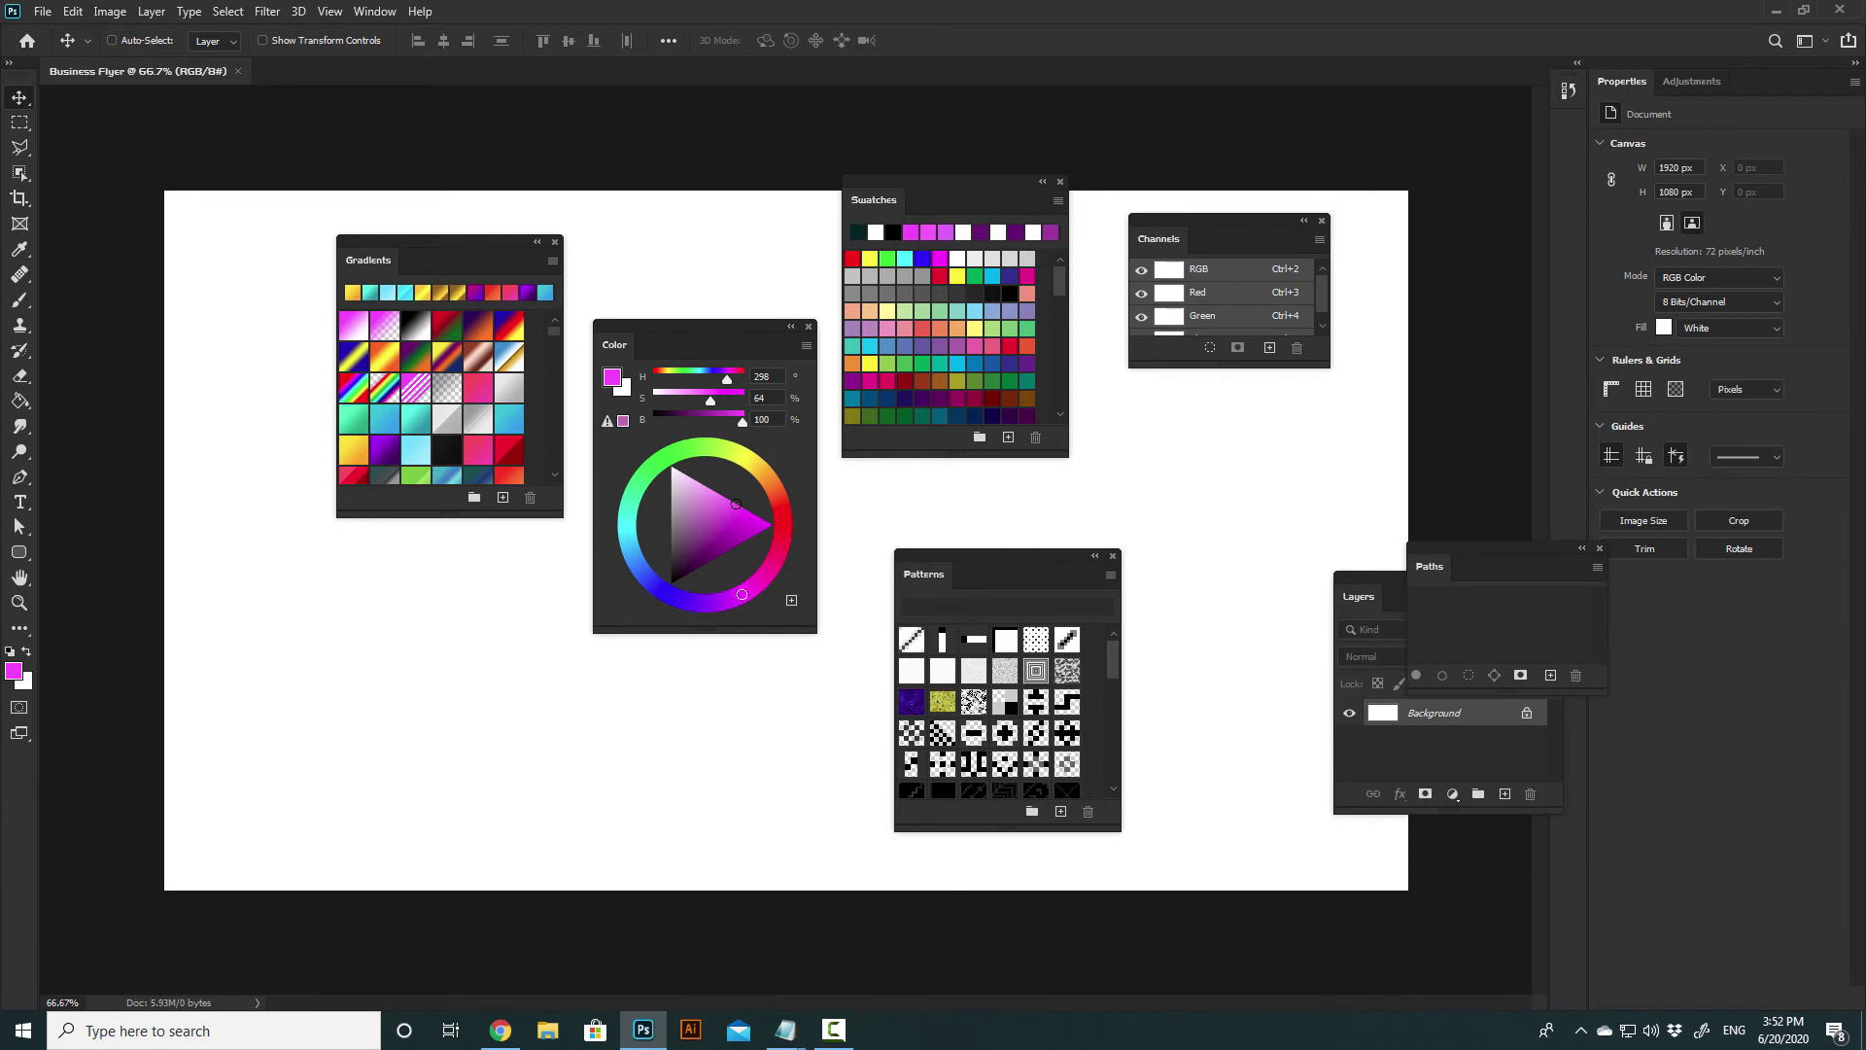
pyautogui.moveTo(1157, 238); pyautogui.dragTo(1159, 204)
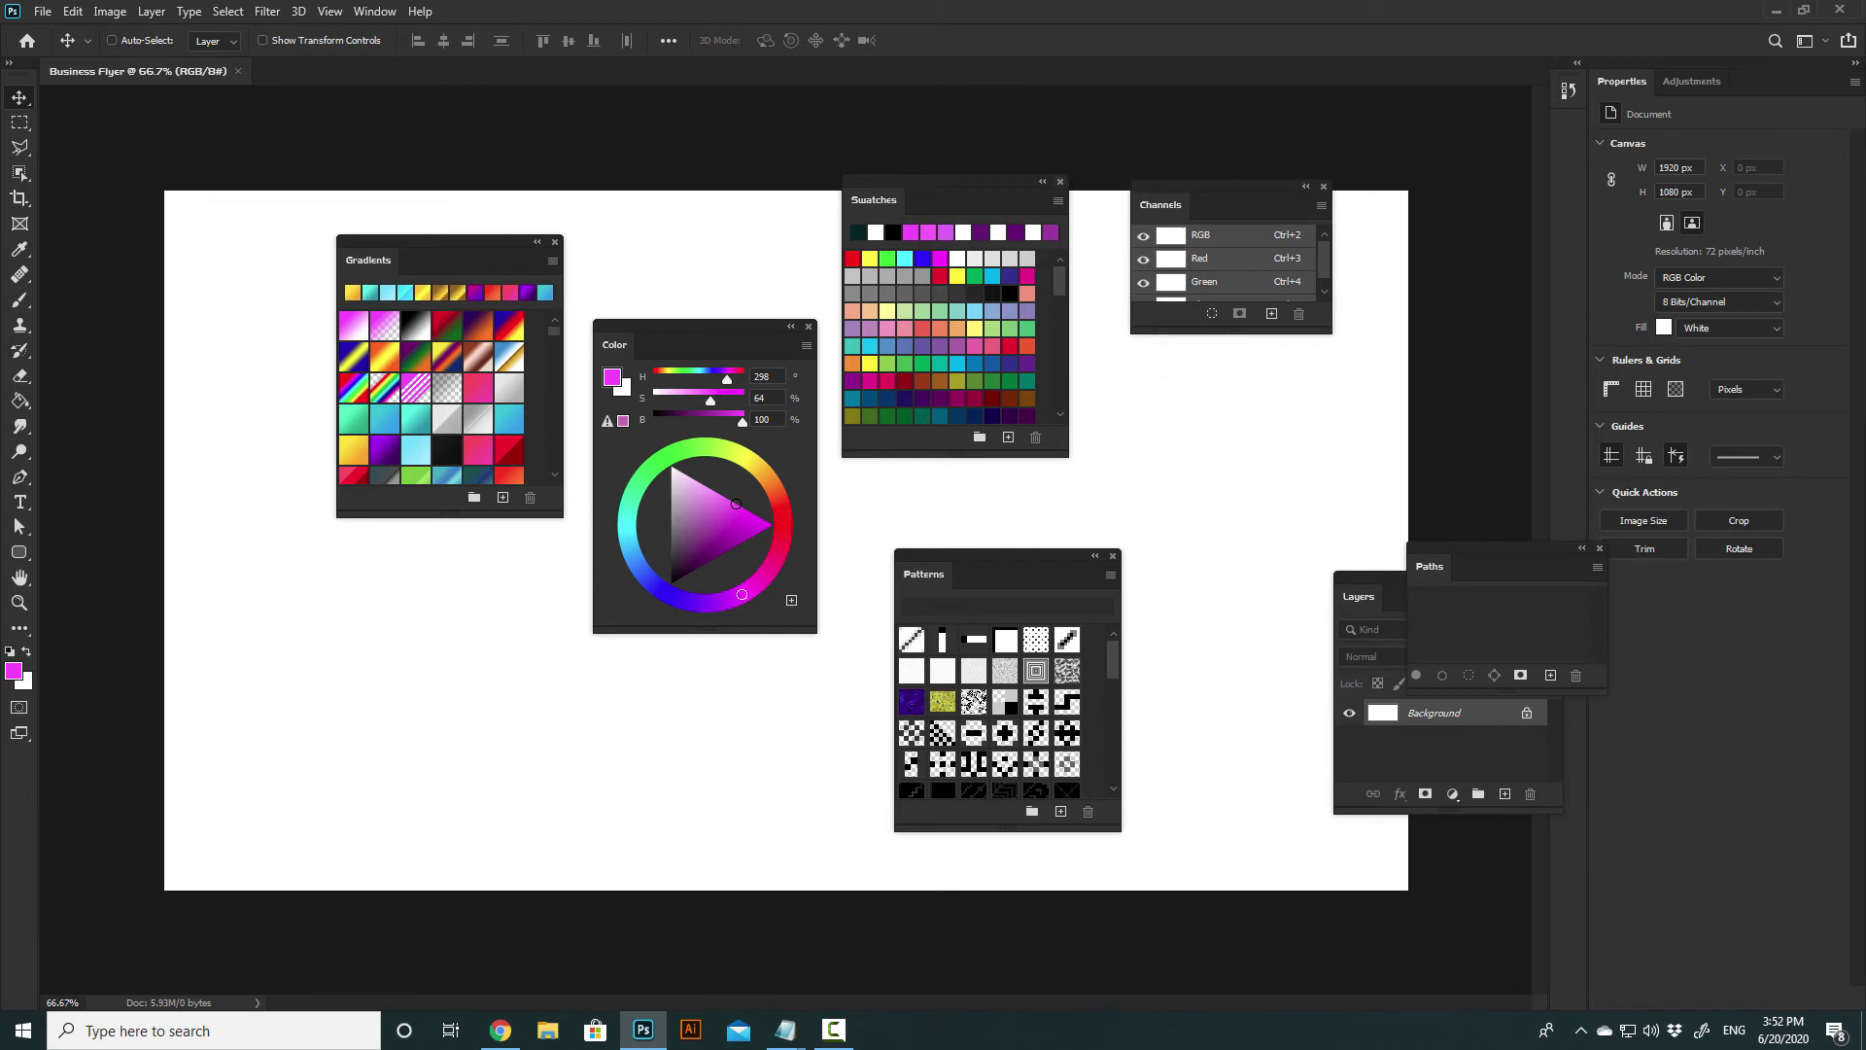
pyautogui.click(1059, 182)
# - Close the floating Color panel, reopen Layers as a floating panel, and open then close Properties
pyautogui.press('F6')
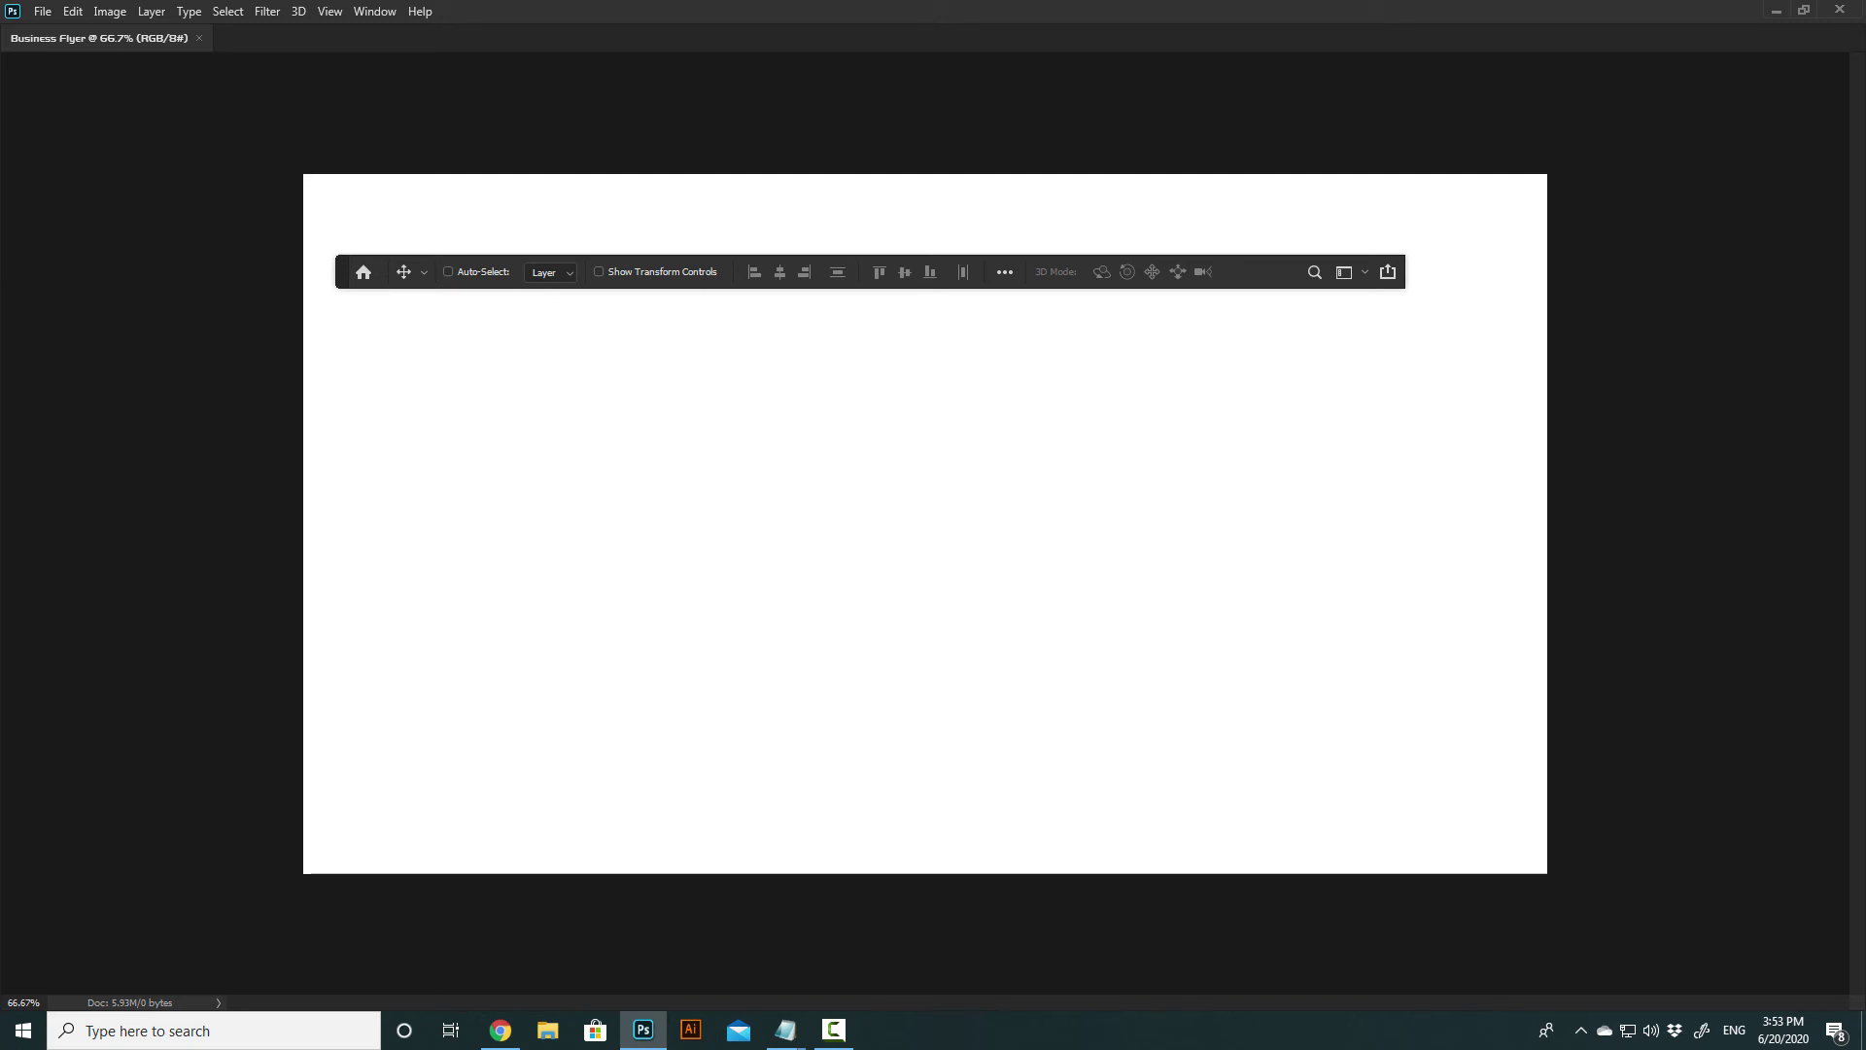
pyautogui.click(374, 11)
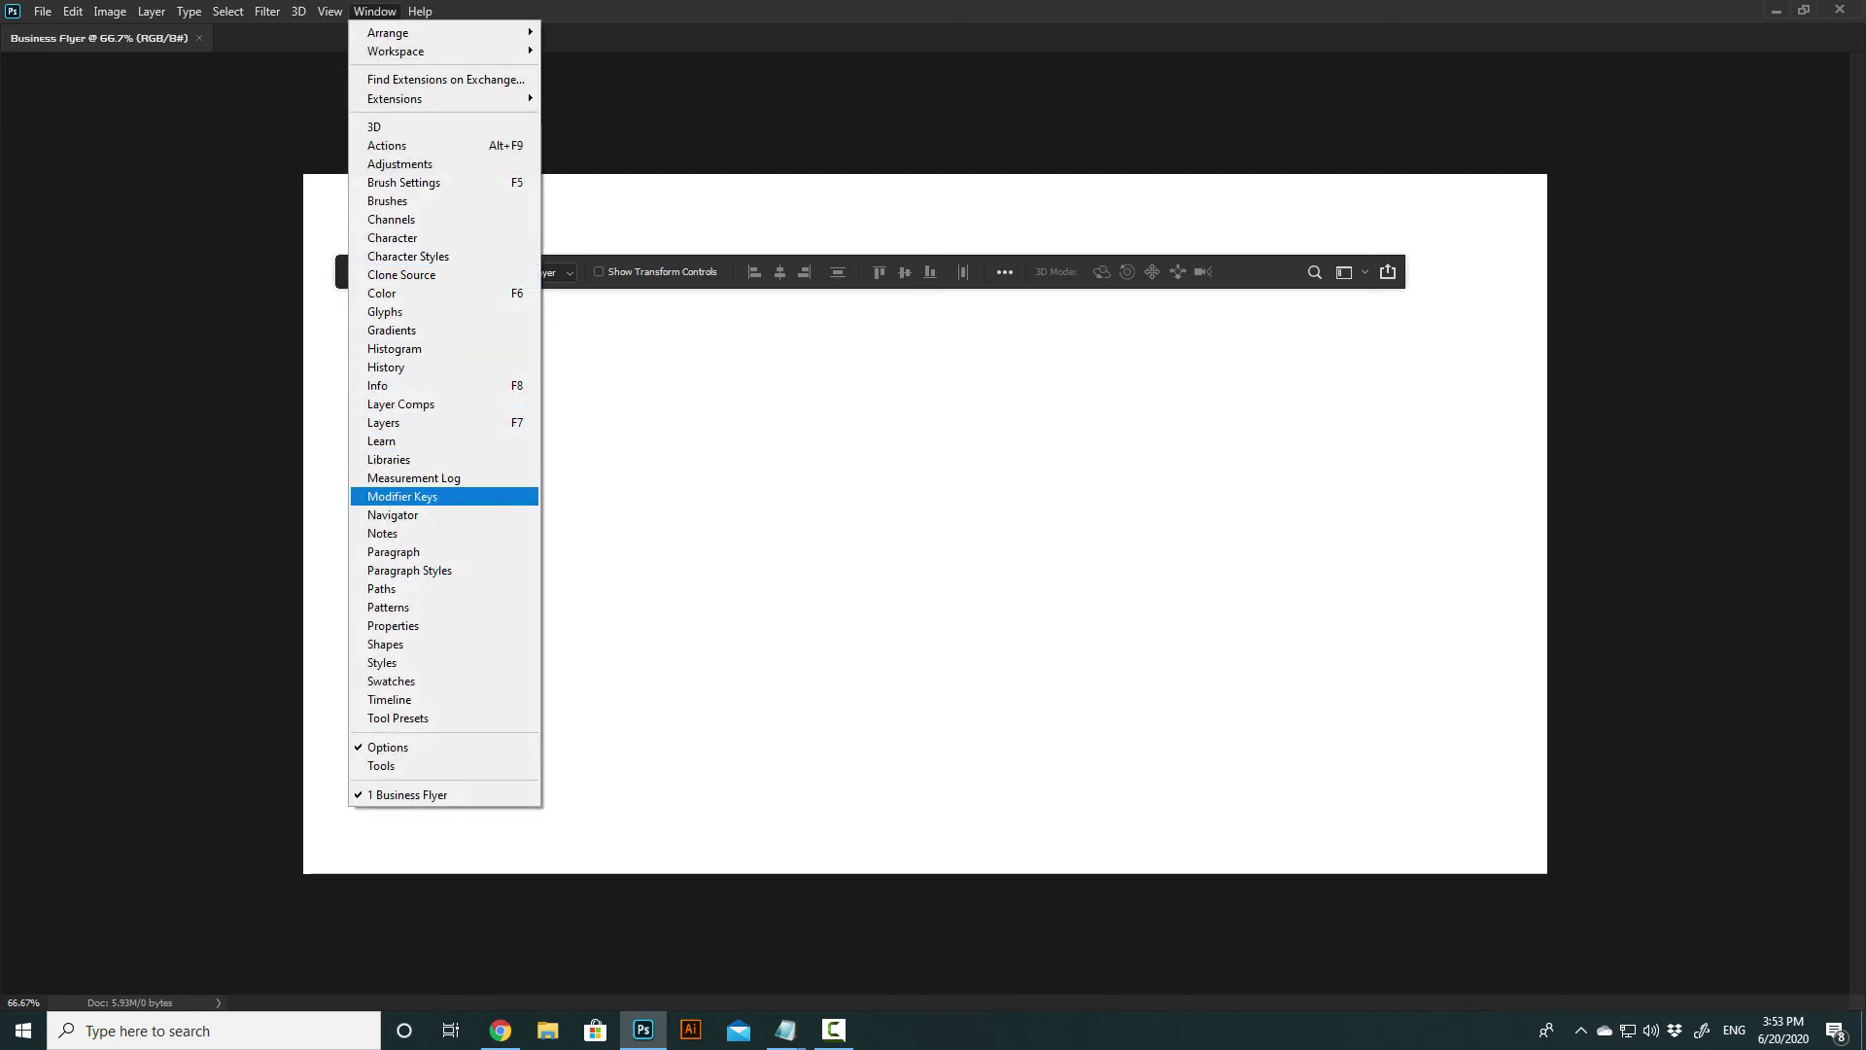
pyautogui.click(384, 422)
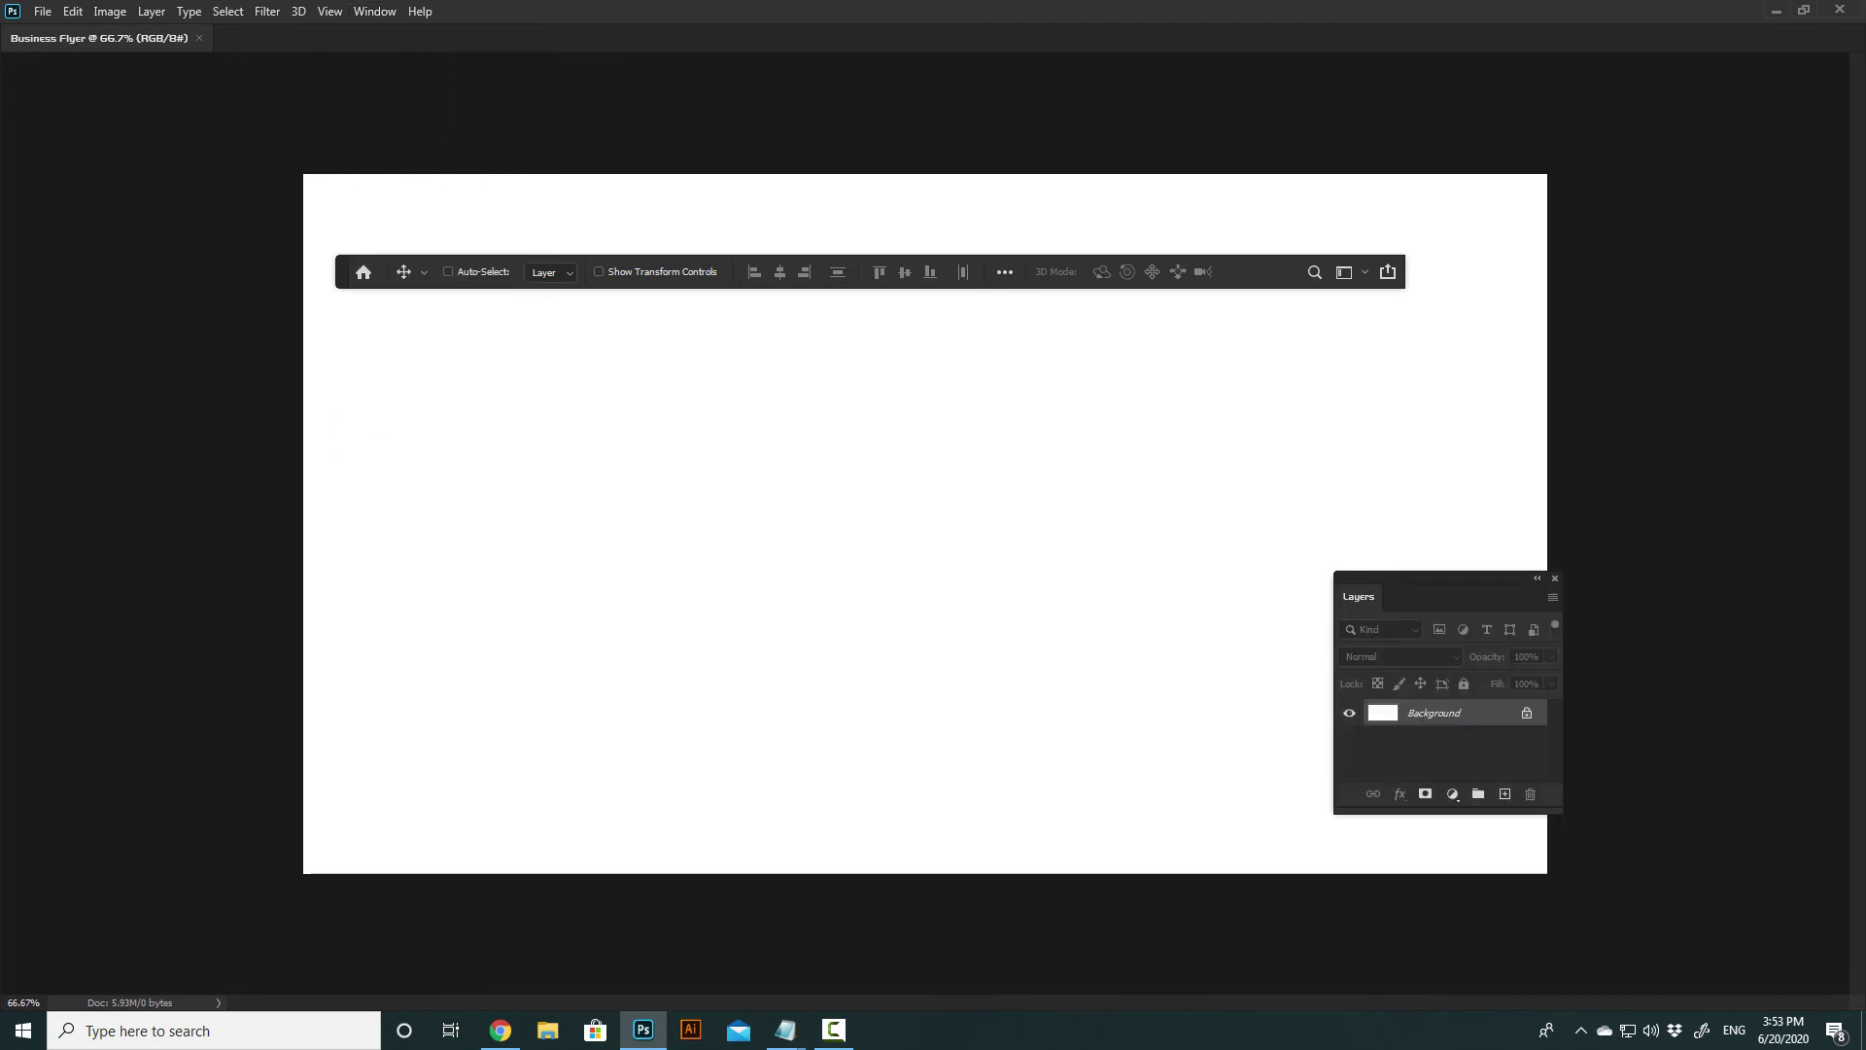
pyautogui.click(374, 10)
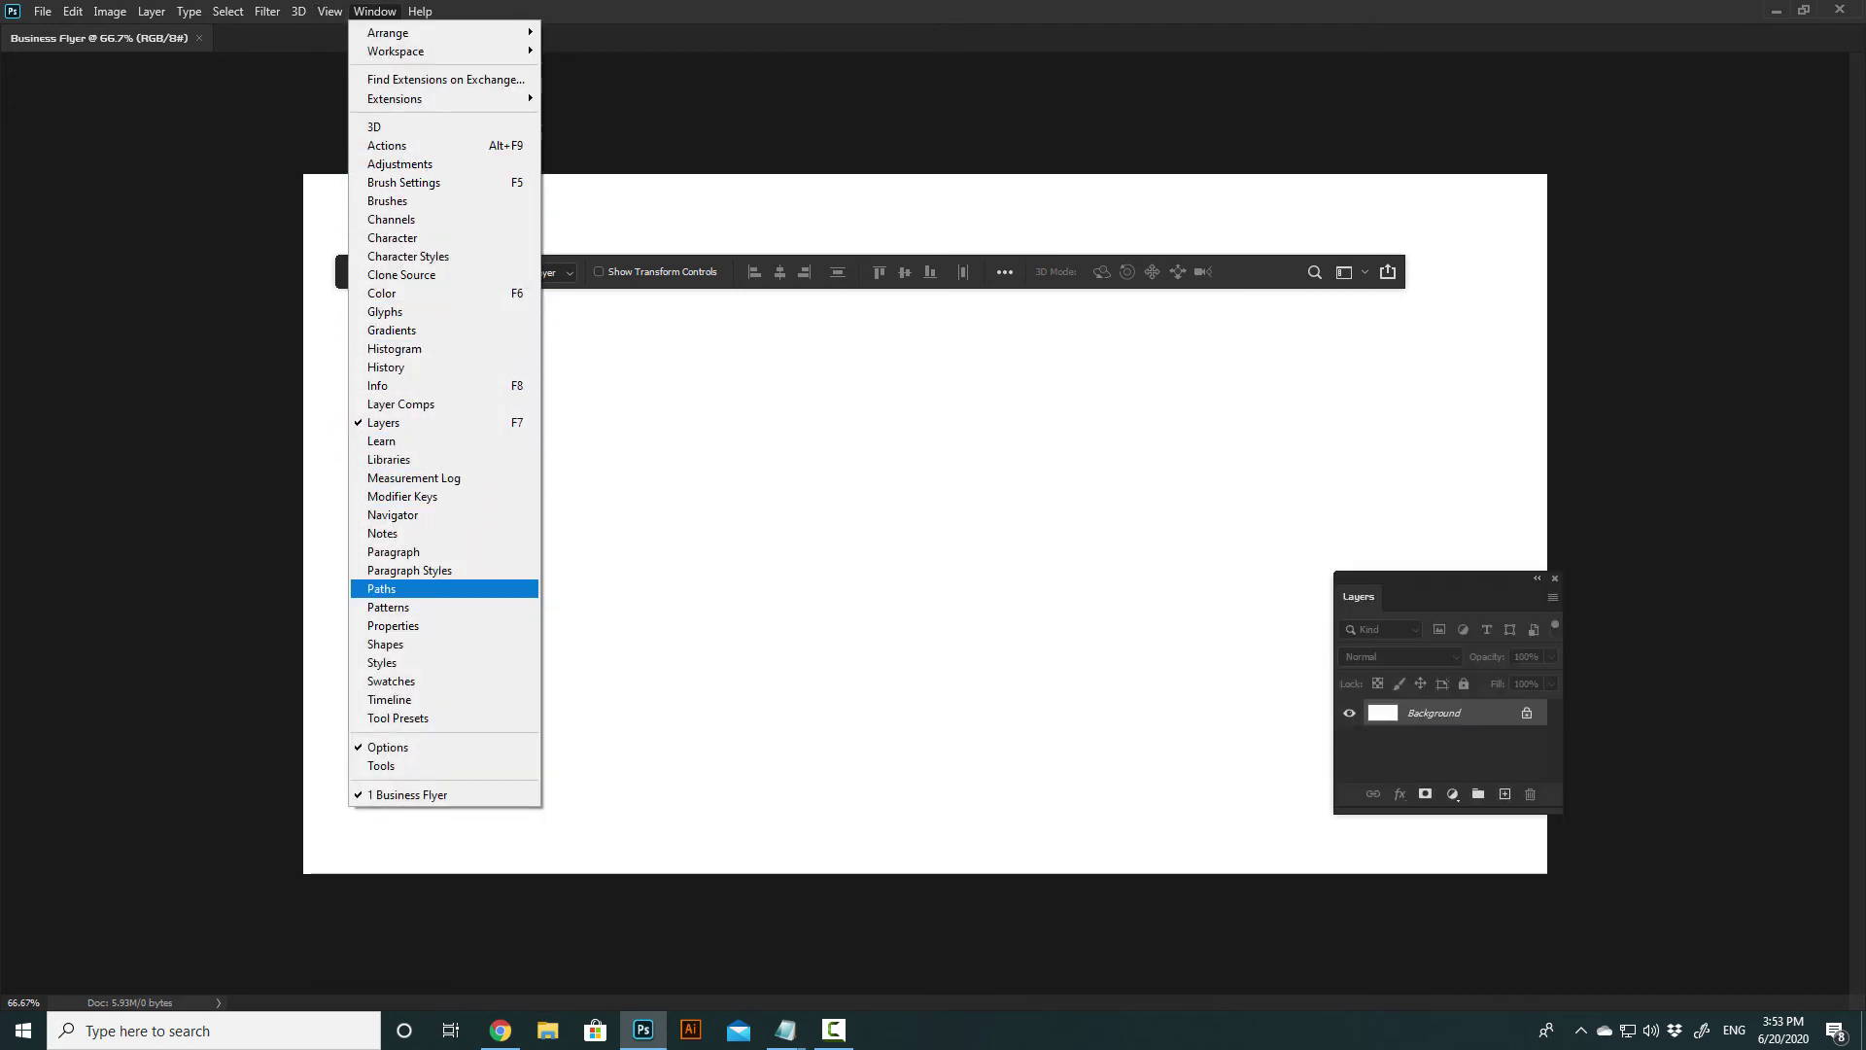
pyautogui.click(392, 625)
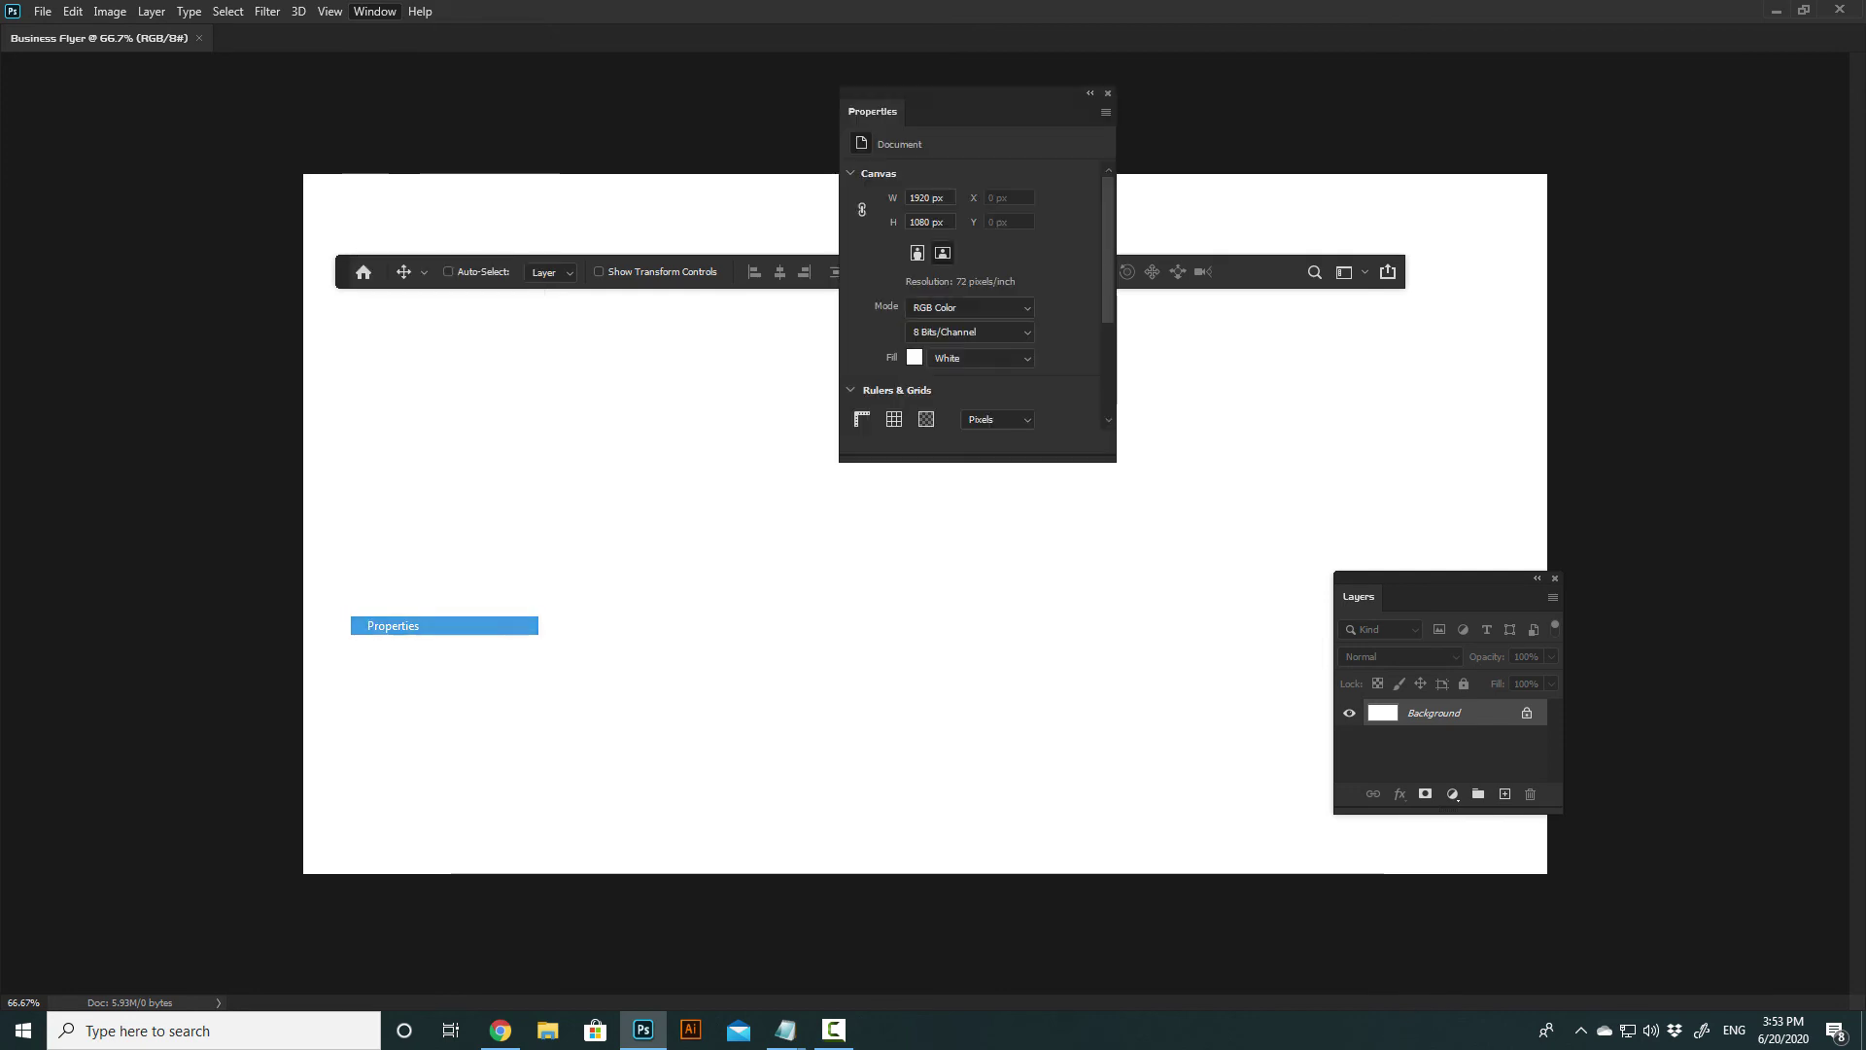
pyautogui.click(1107, 93)
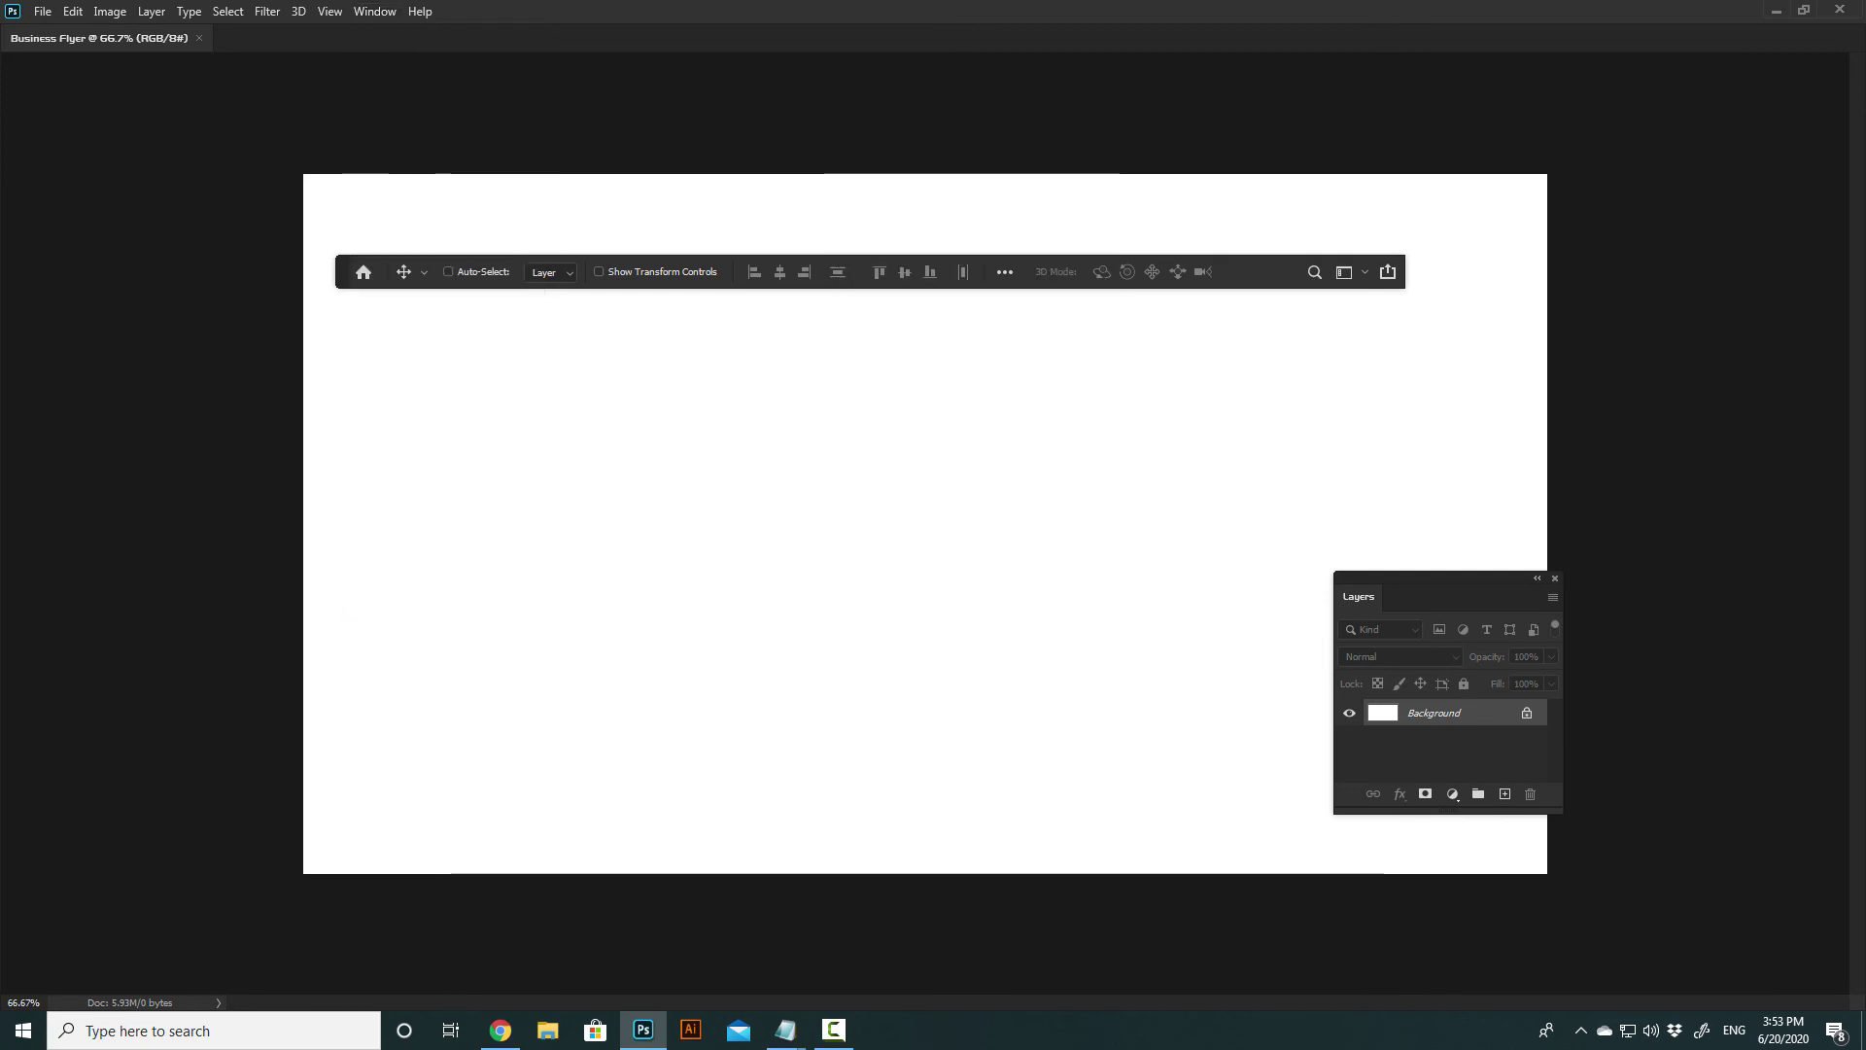
pyautogui.click(375, 11)
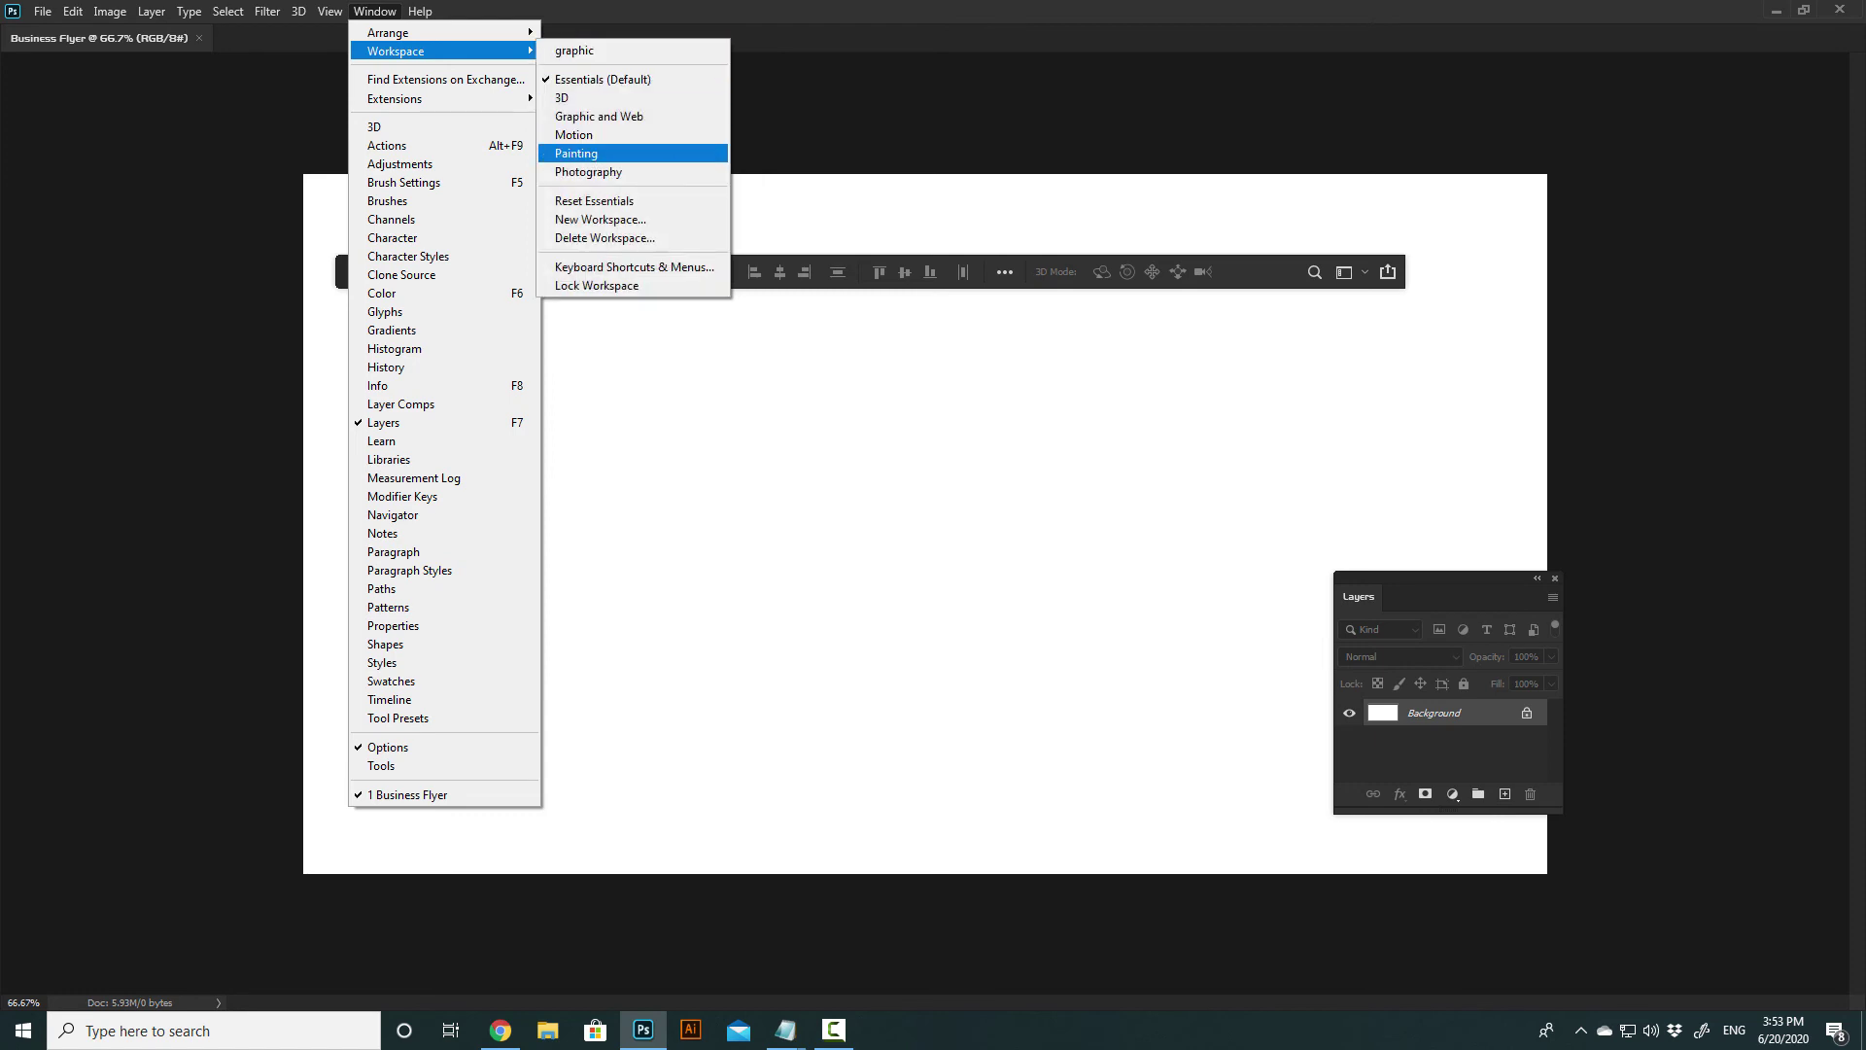
# - Choose Essentials (Default) from the Workspace submenu
pyautogui.click(594, 200)
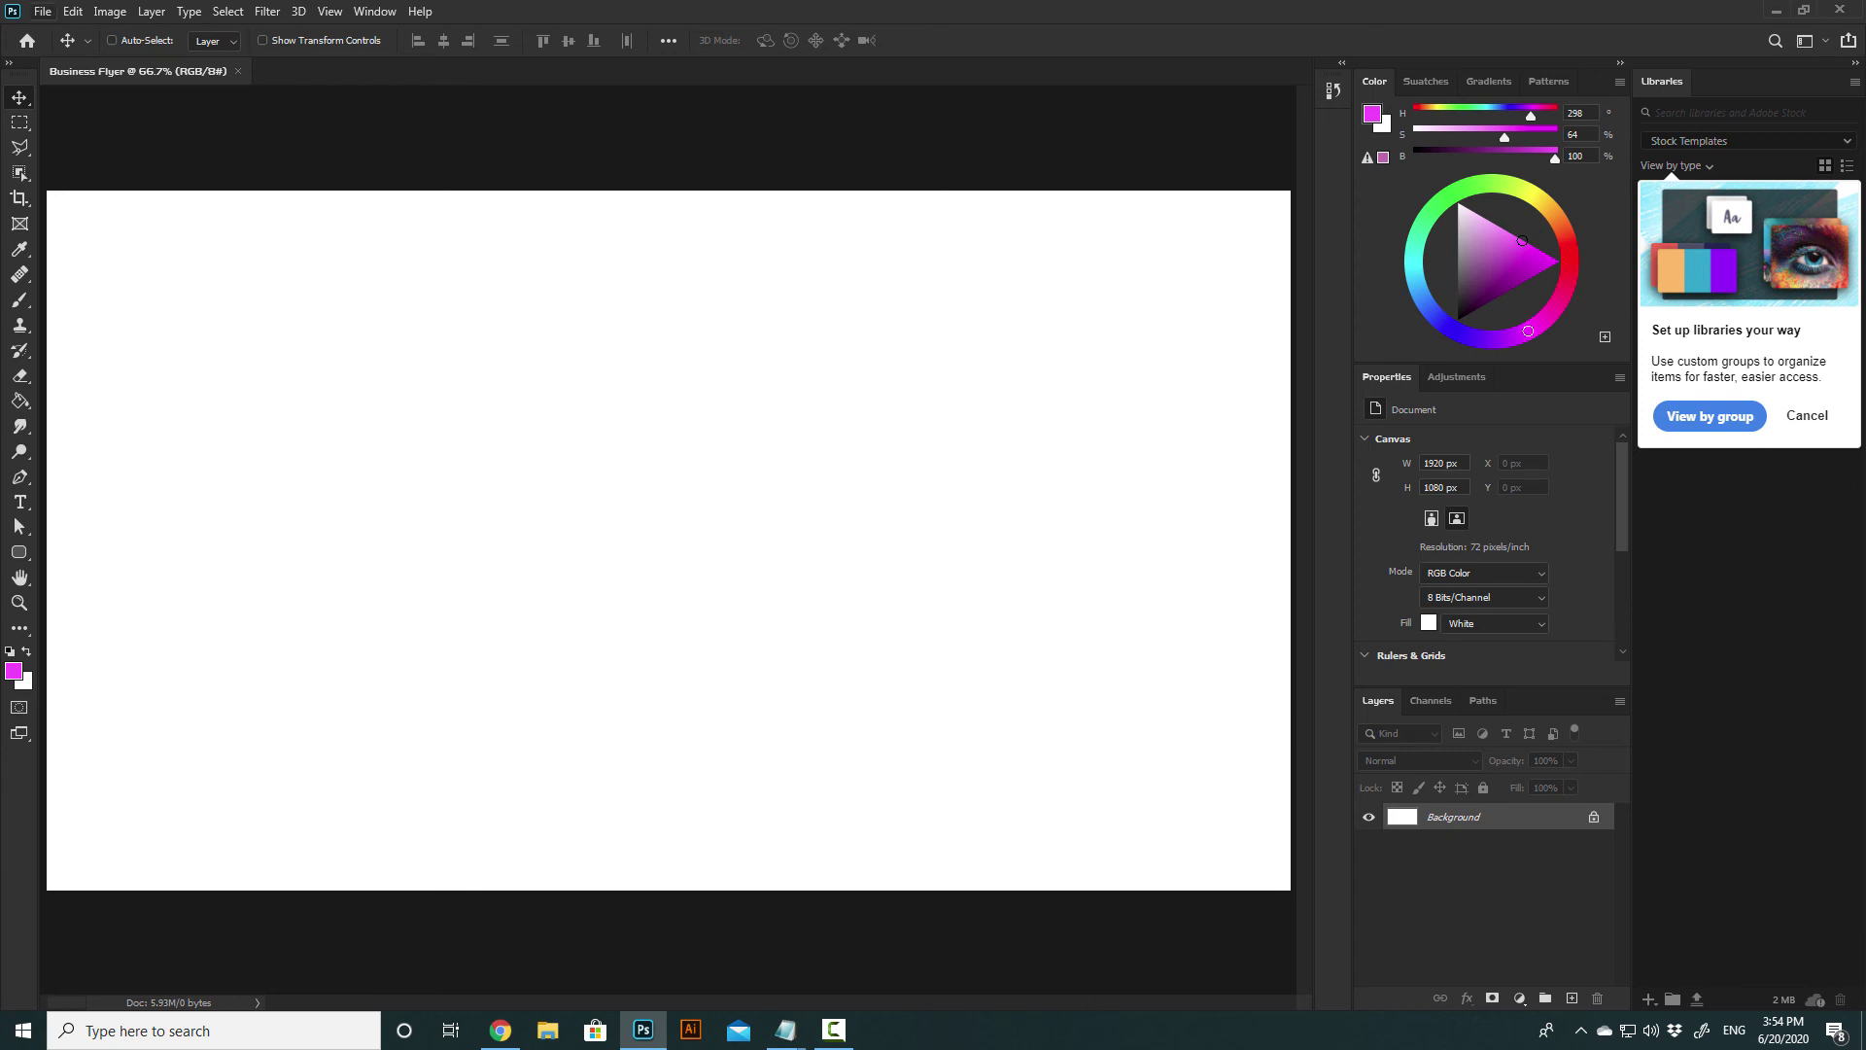
# - Float and re-dock the tools column, then preview the Swatches, Gradients and Patterns tabs
pyautogui.moveTo(19, 62); pyautogui.dragTo(30, 41)
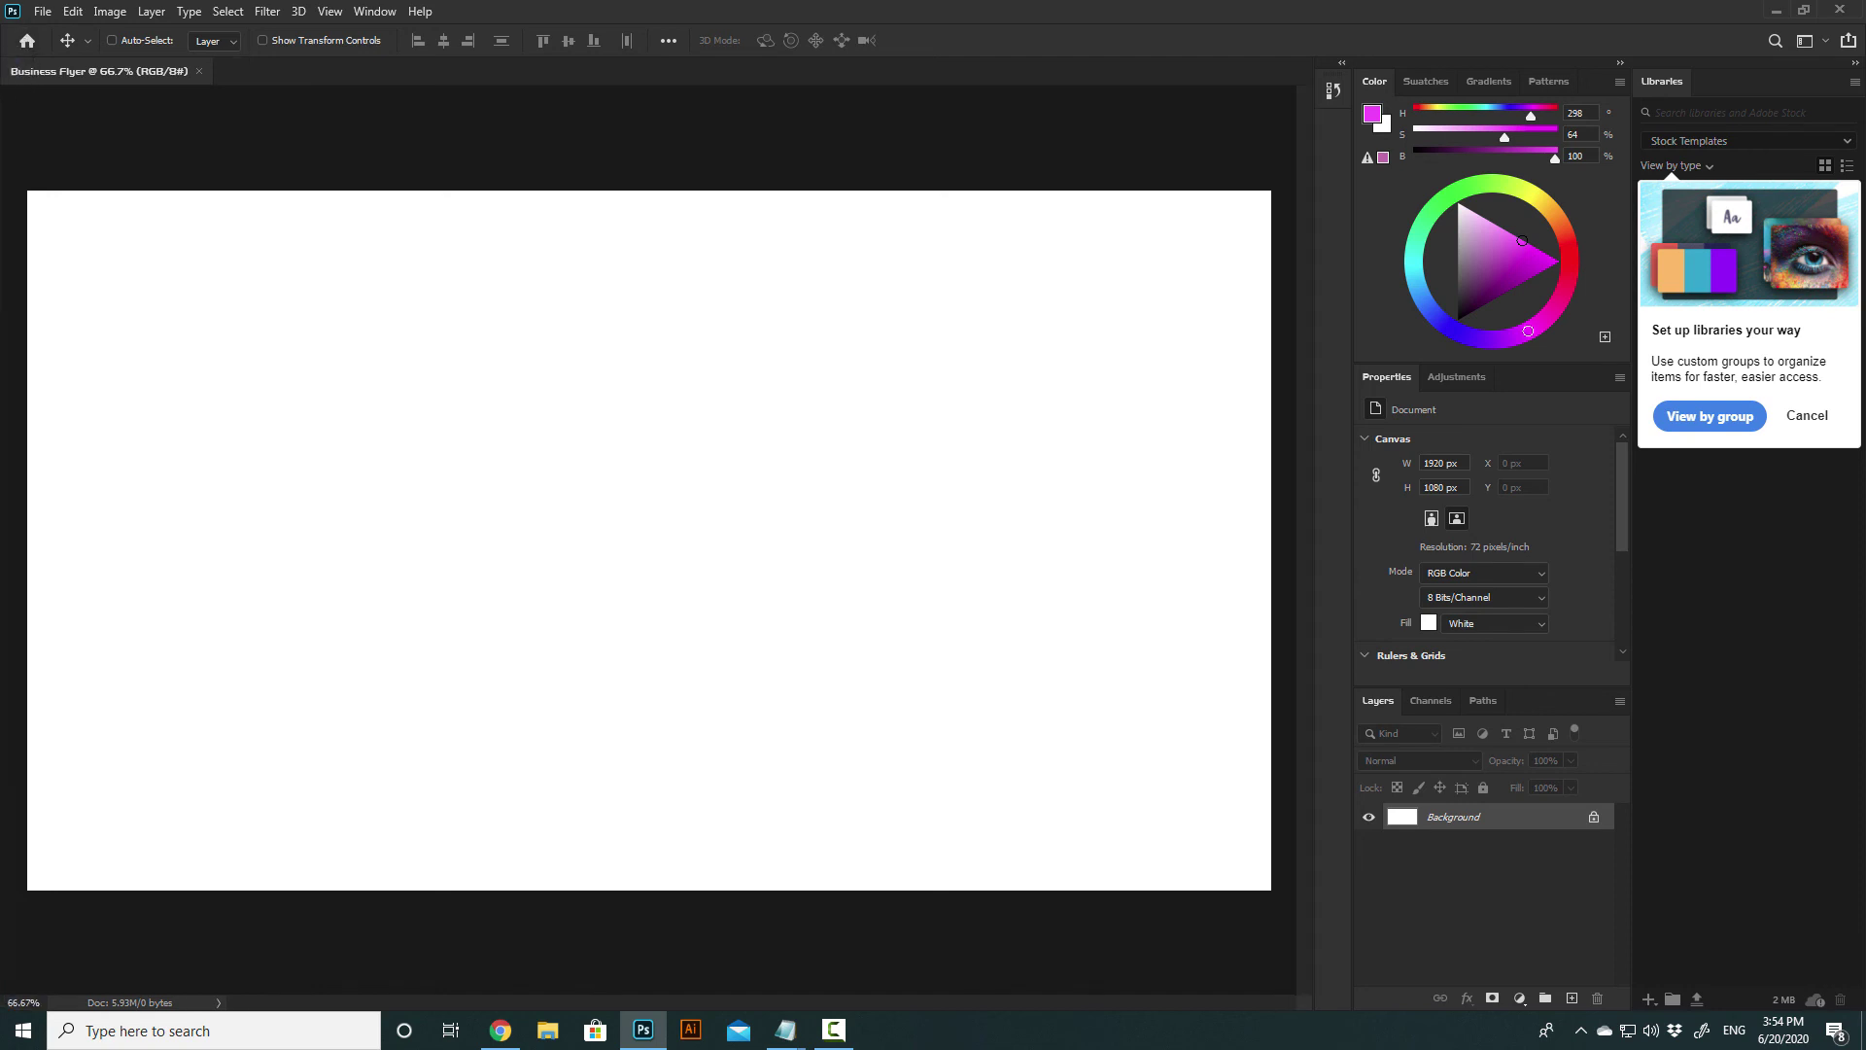
pyautogui.moveTo(29, 41); pyautogui.dragTo(9, 87)
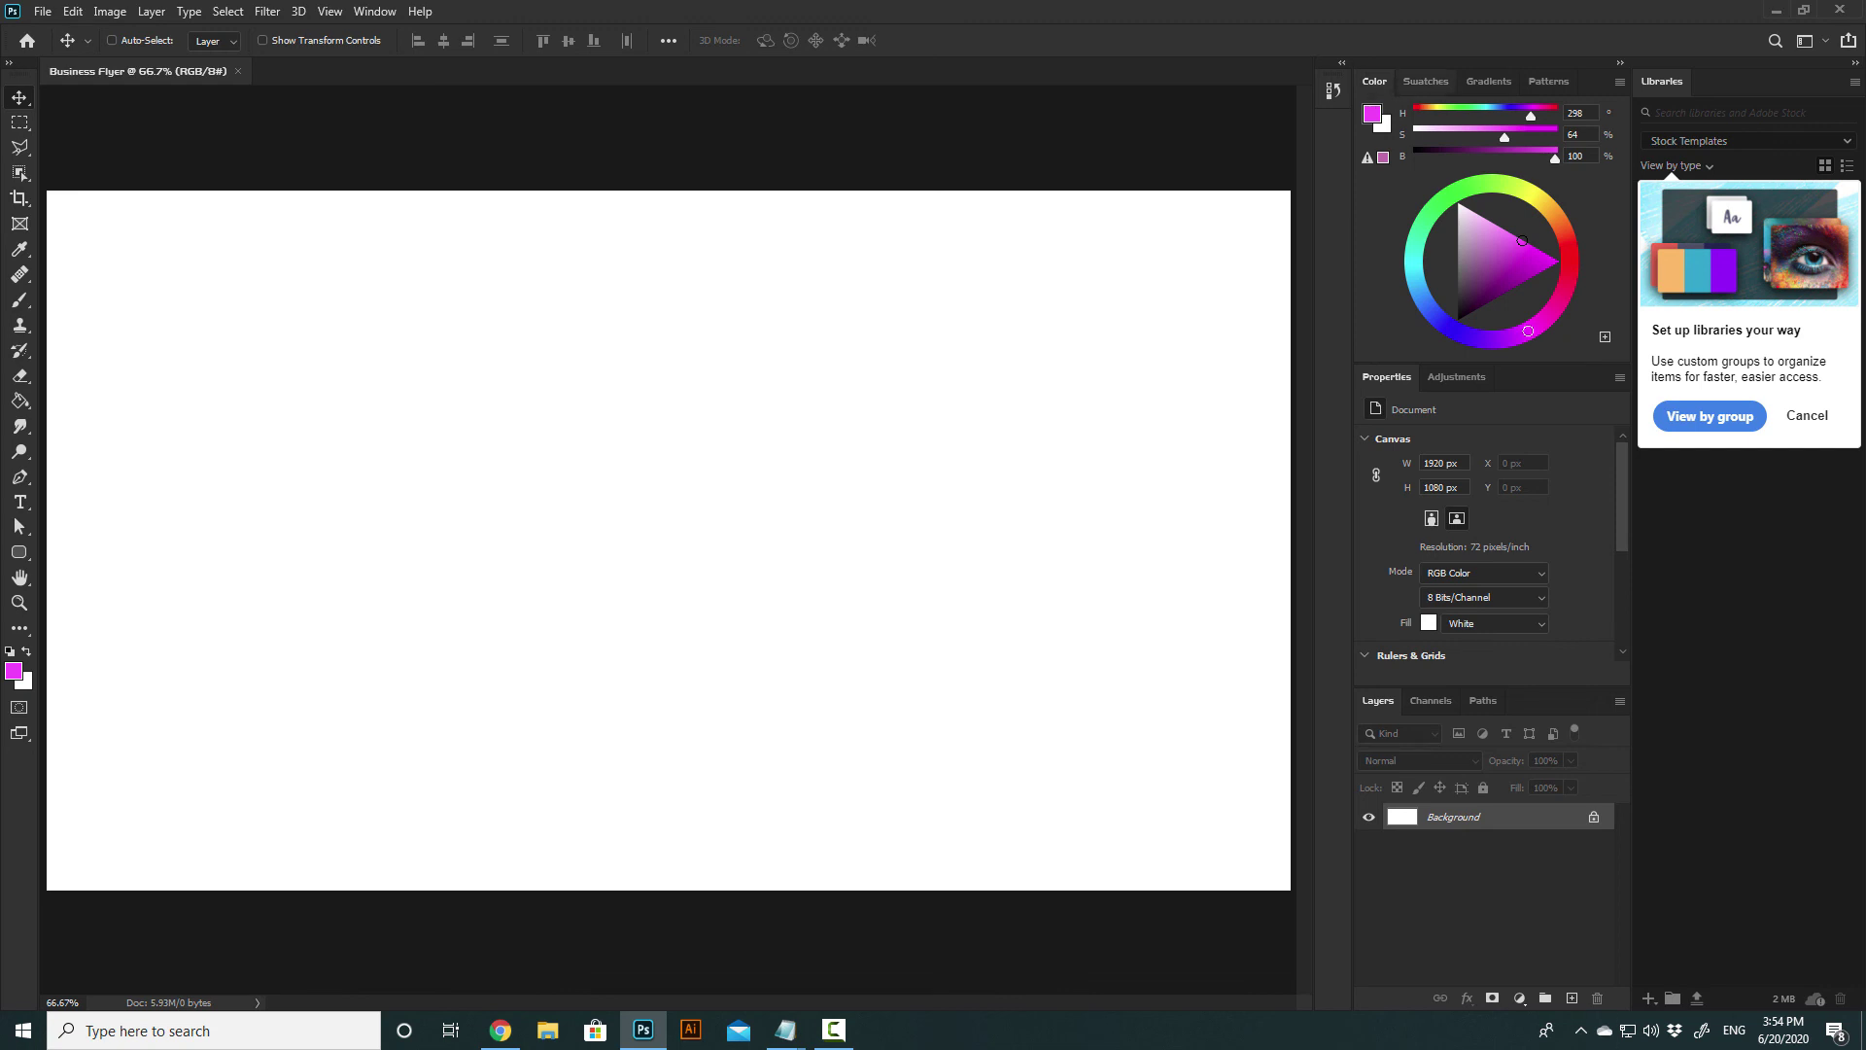
pyautogui.click(1426, 81)
pyautogui.click(1488, 80)
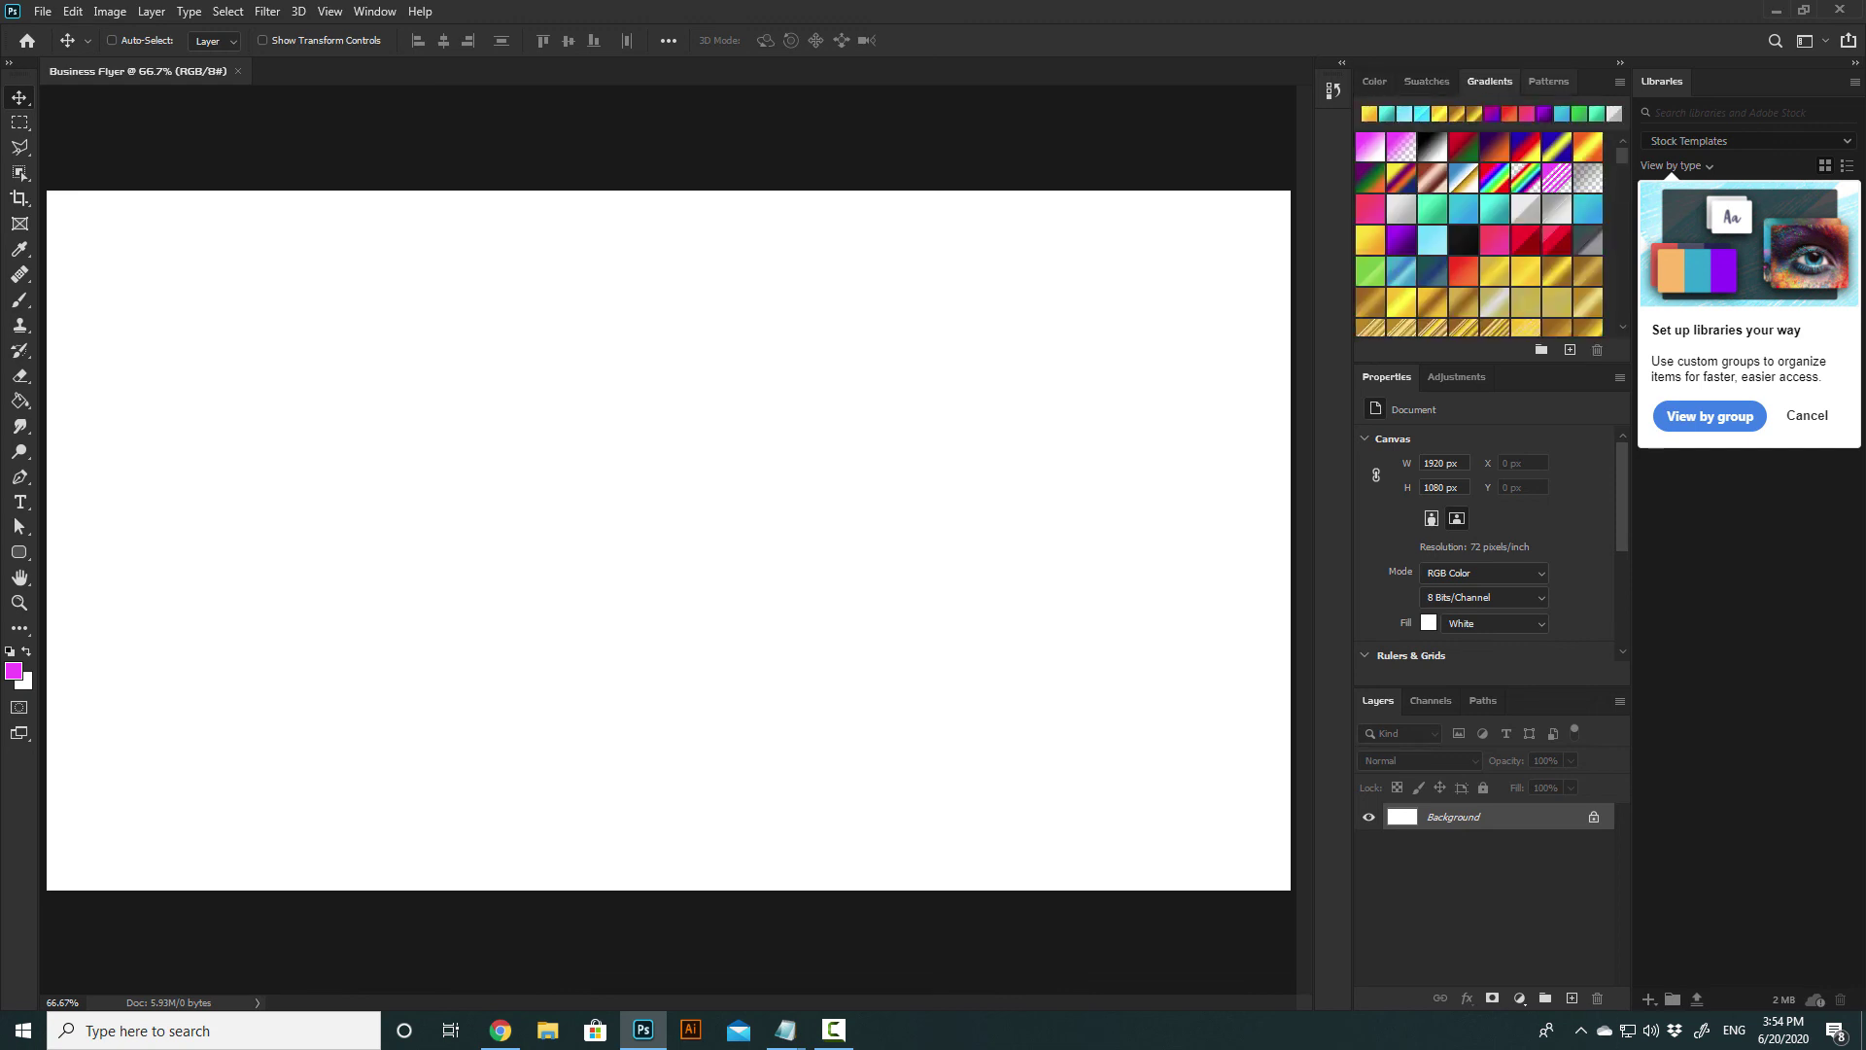
pyautogui.click(1548, 81)
pyautogui.click(1374, 81)
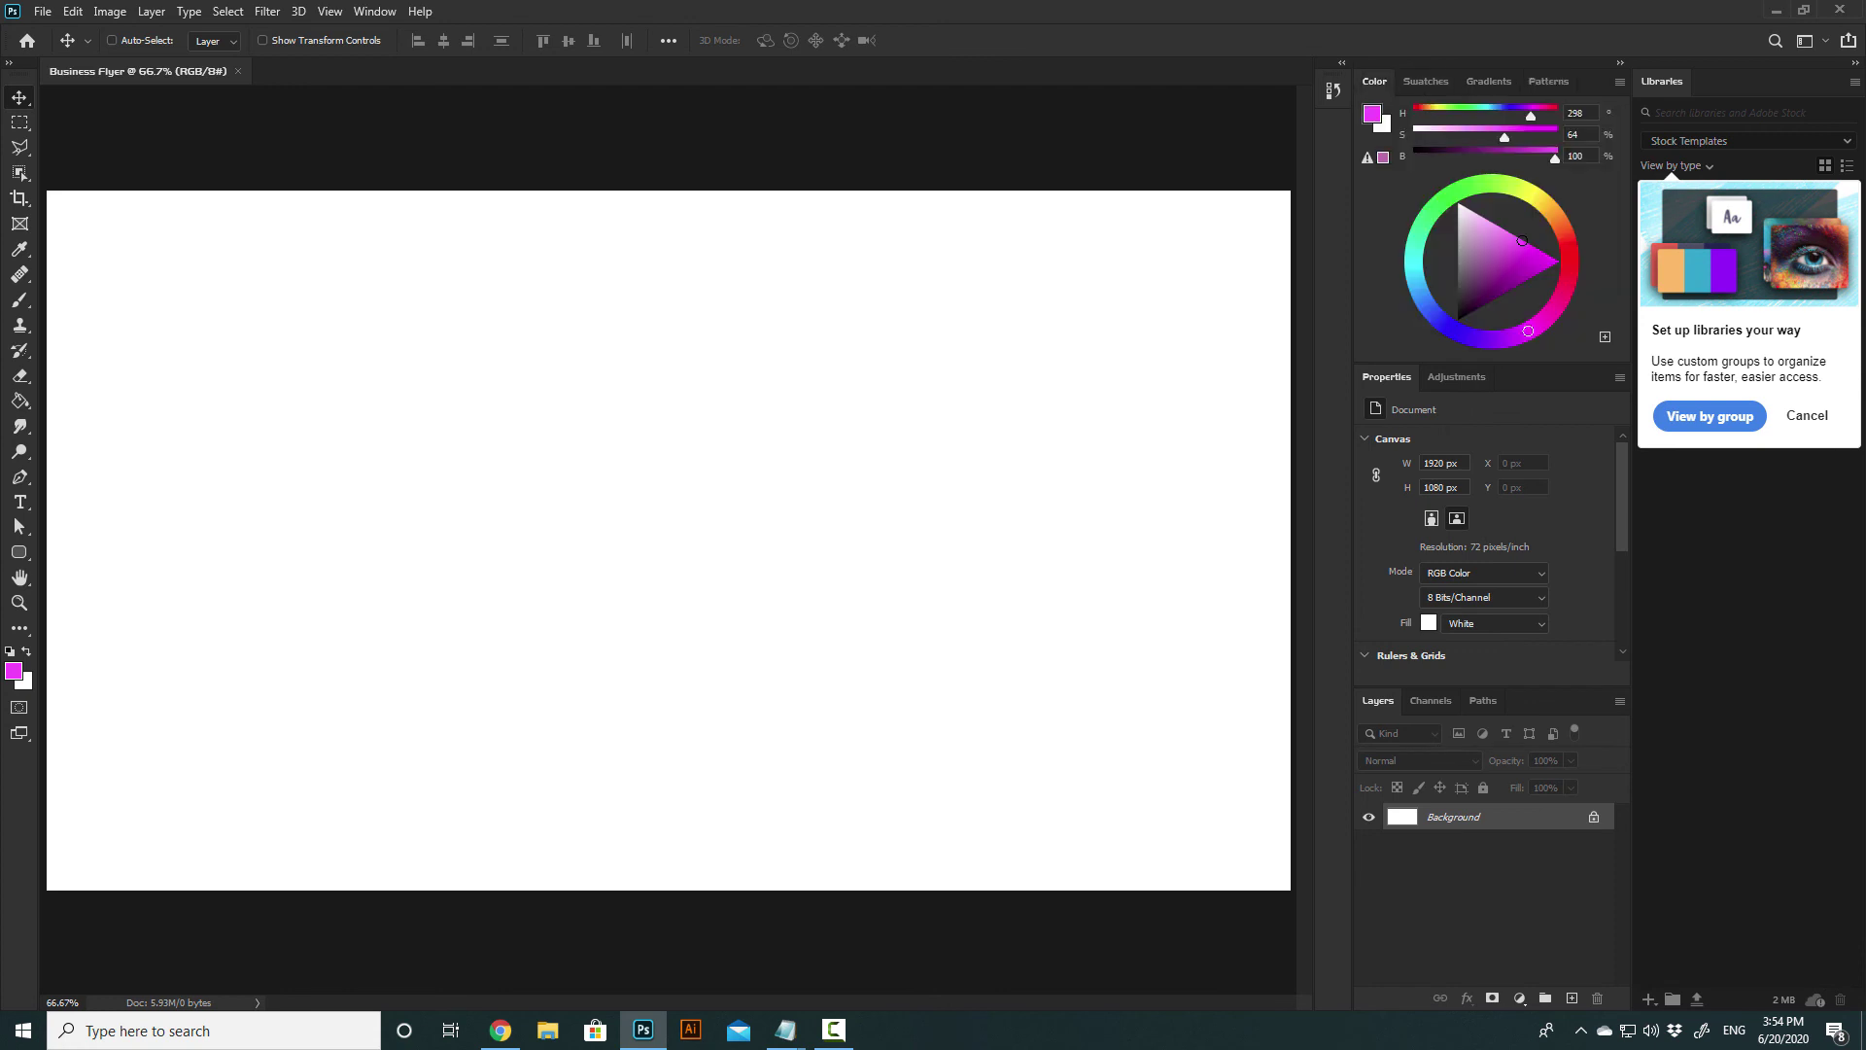
# - Check the Adjustments tab, return to Properties, and close the Libraries panel
pyautogui.click(1456, 376)
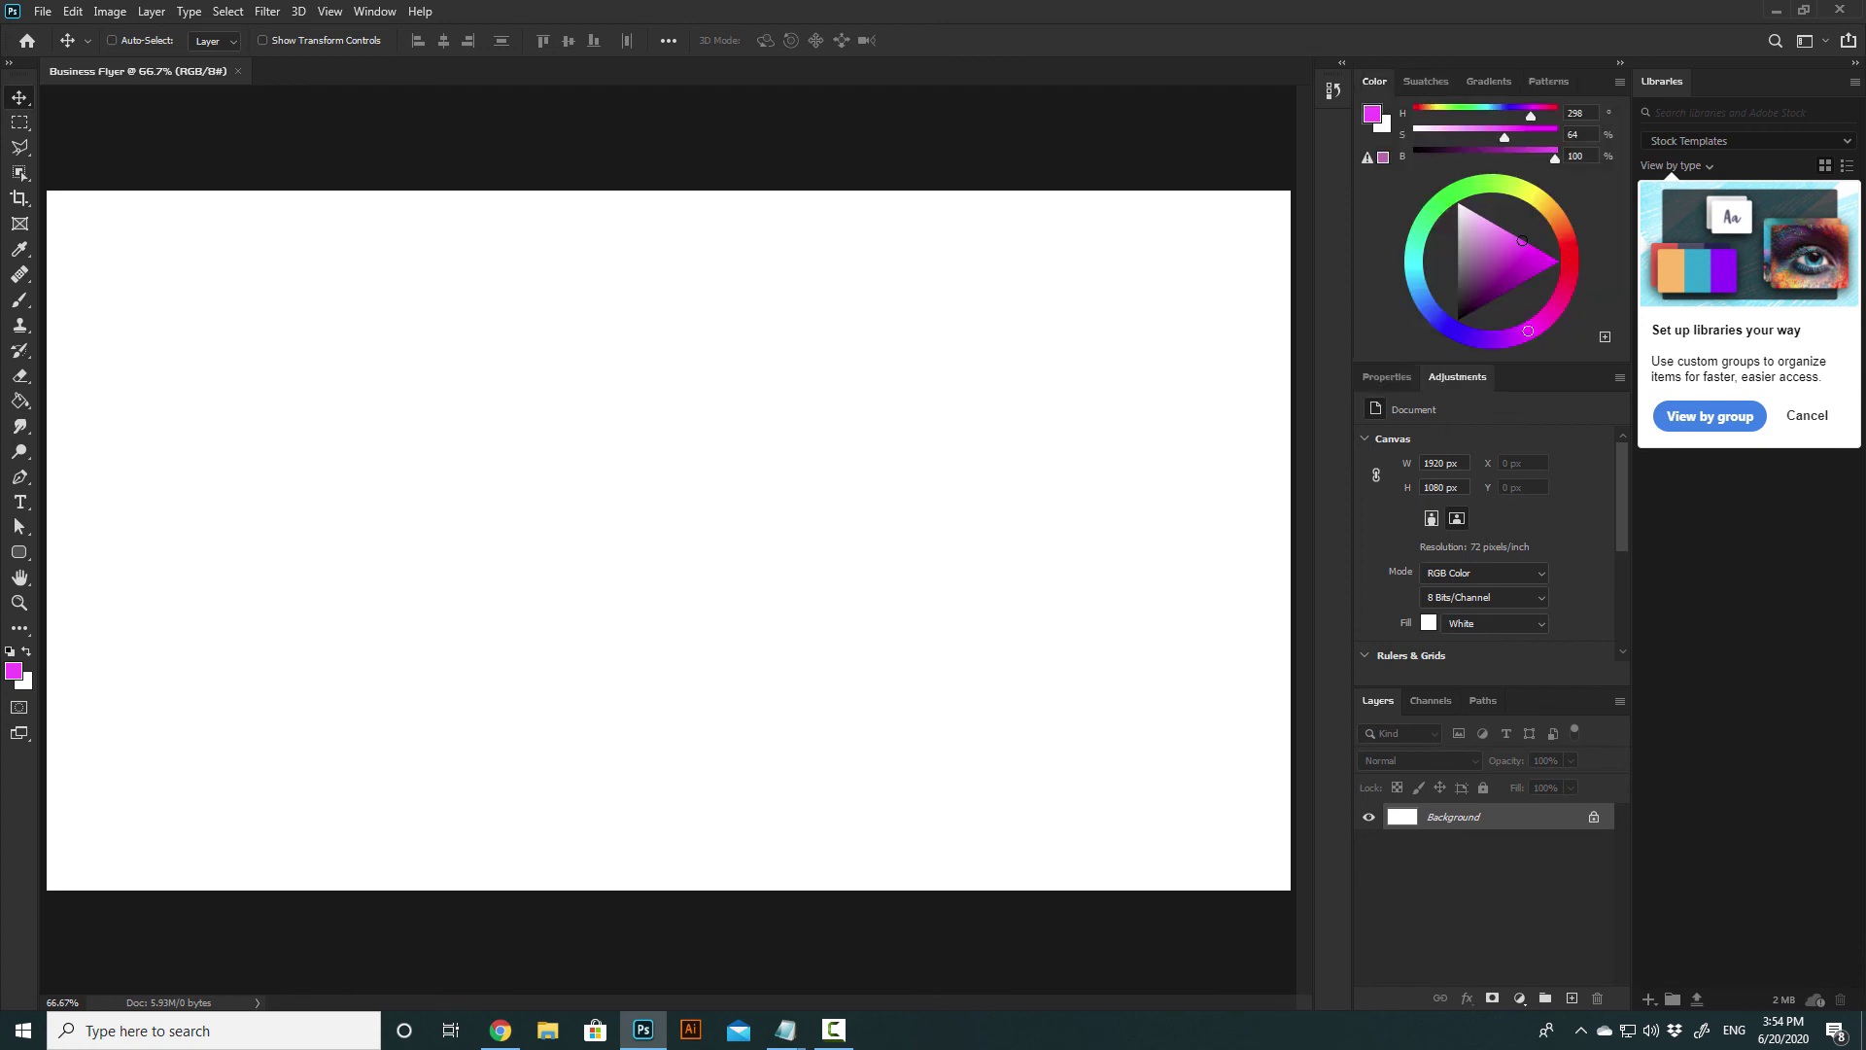
pyautogui.click(1386, 376)
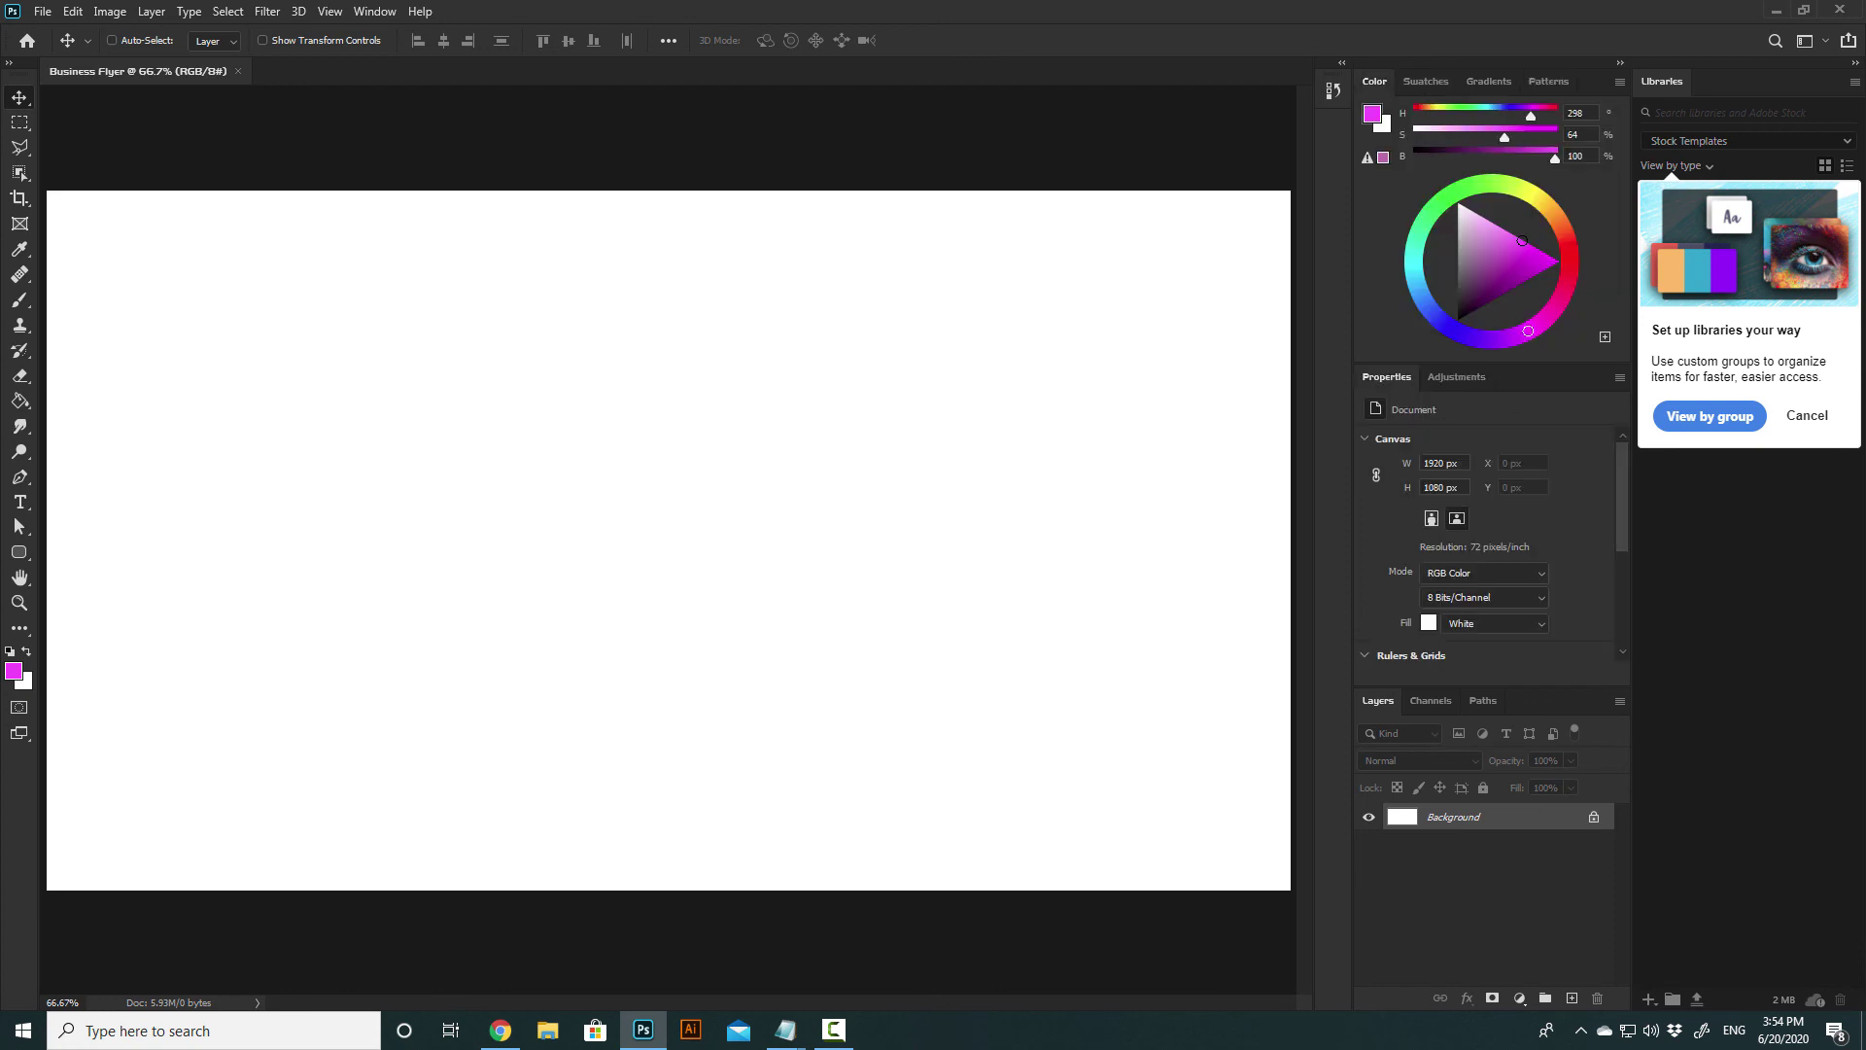
pyautogui.click(1855, 82)
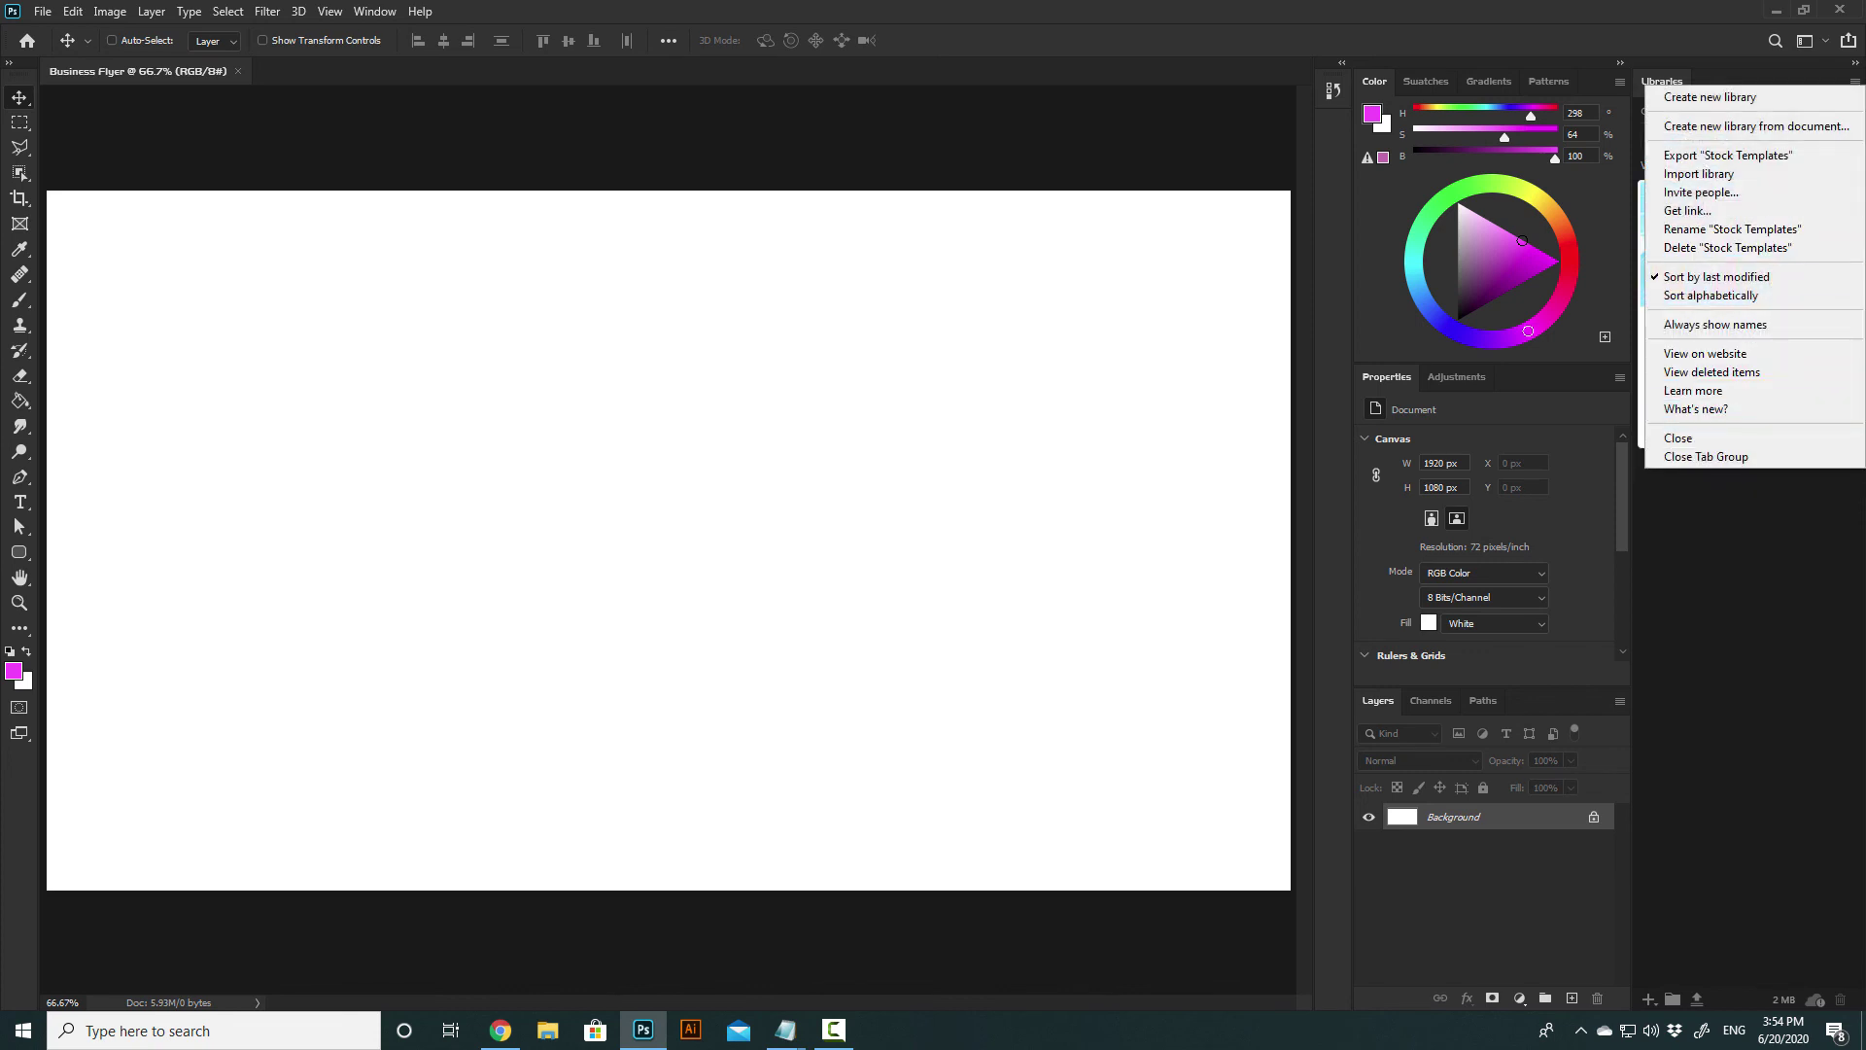
pyautogui.click(1696, 438)
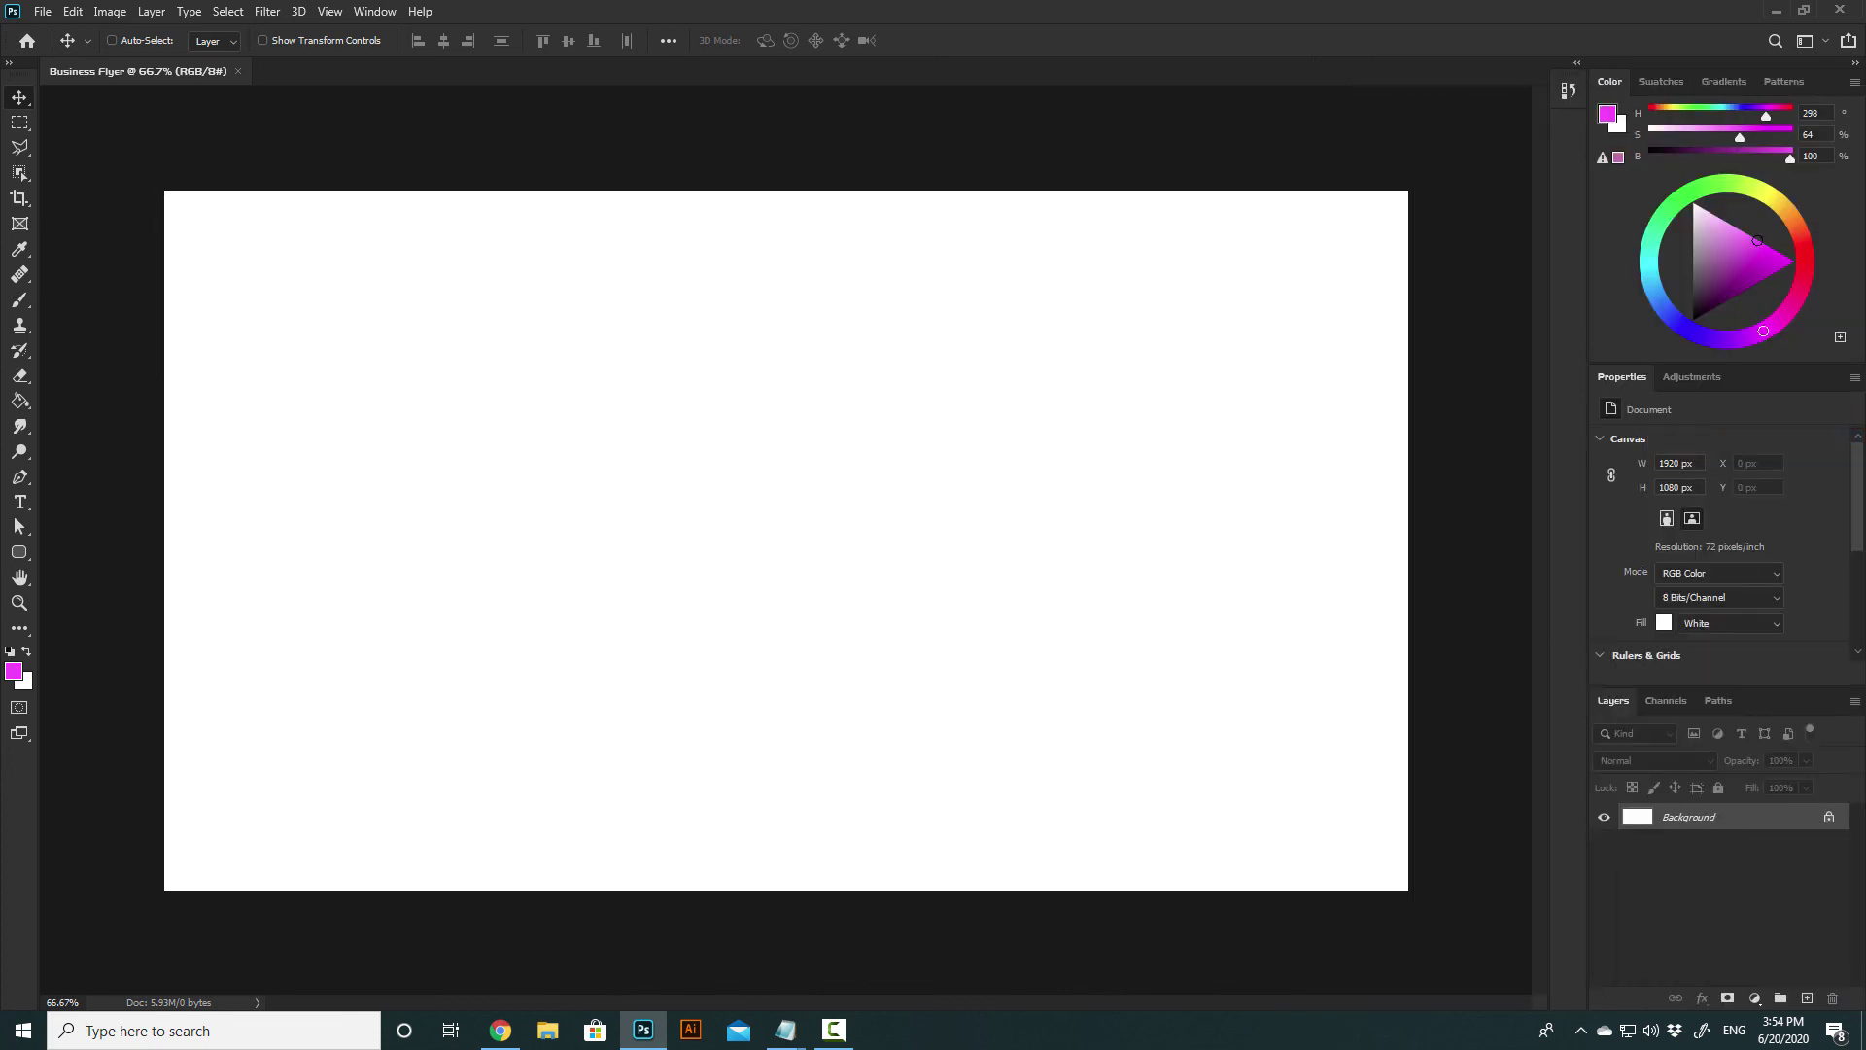
# - Pull the Layers panel out as a floating window and collapse the docked panels into labelled icons
pyautogui.moveTo(1613, 699); pyautogui.dragTo(1254, 165)
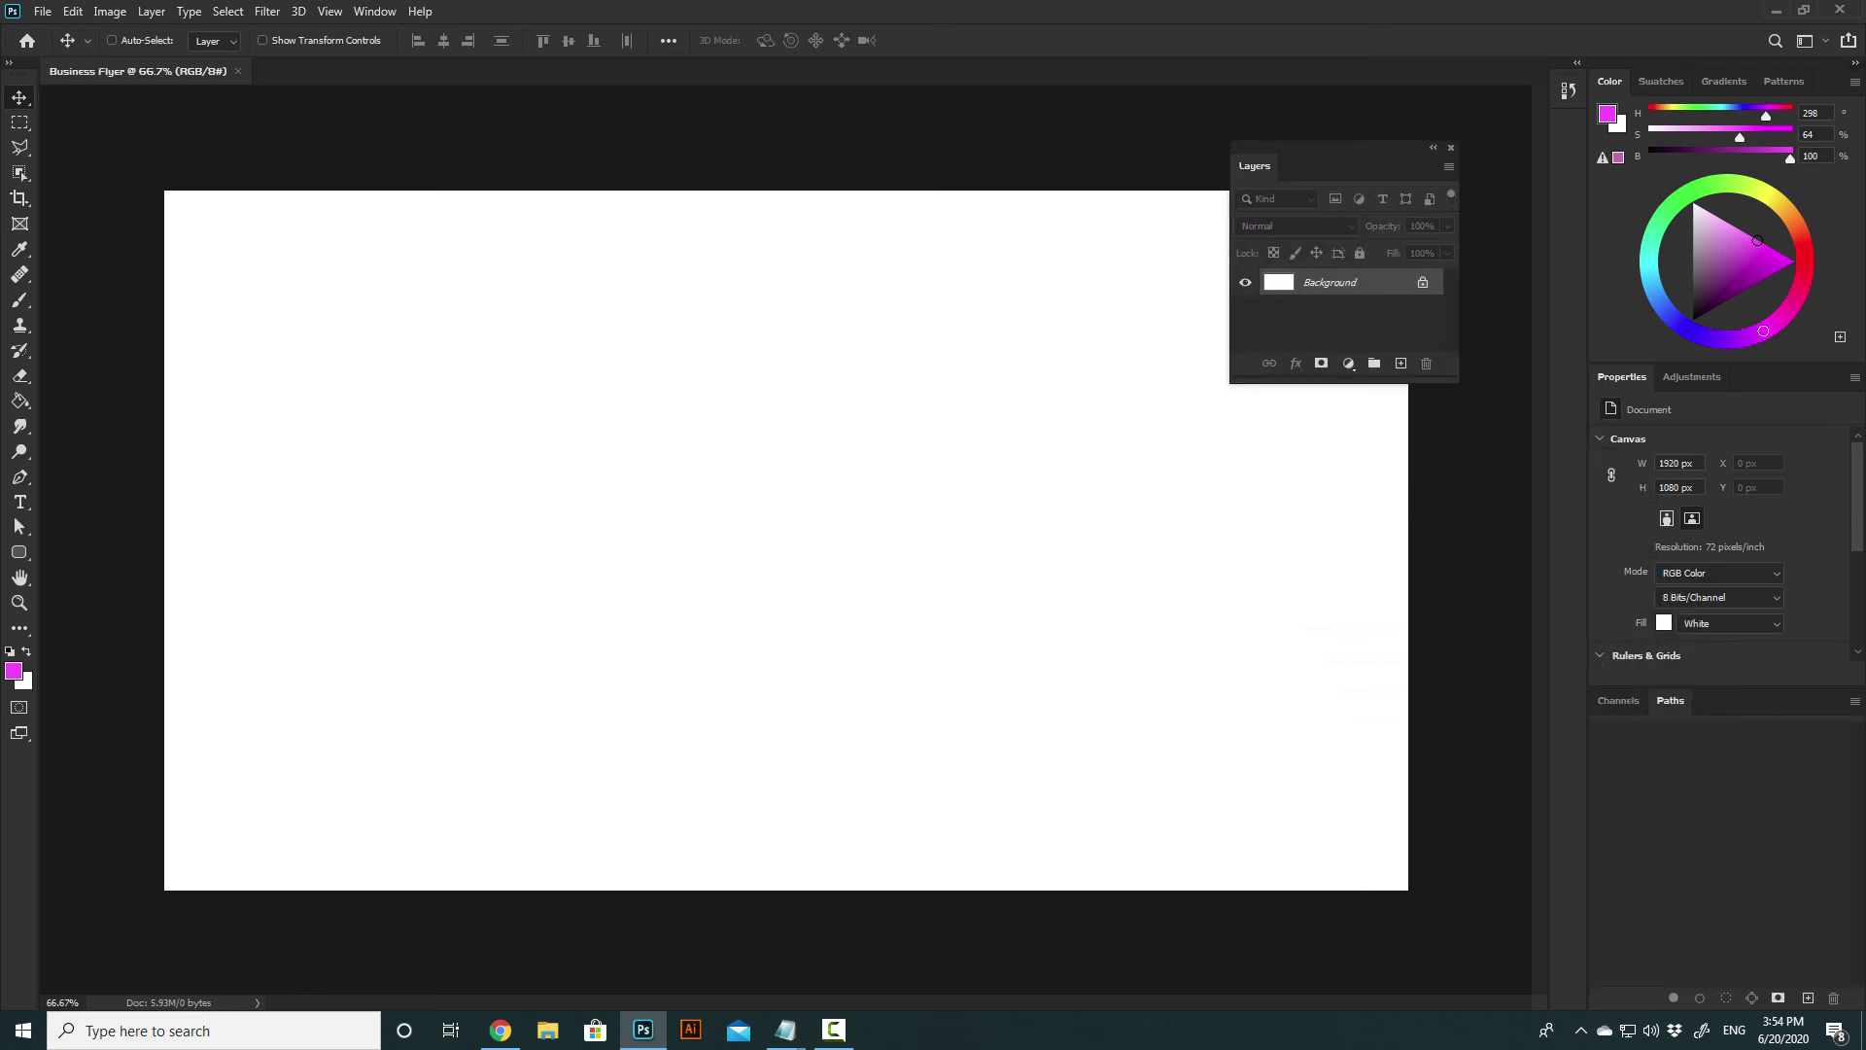
pyautogui.click(1855, 62)
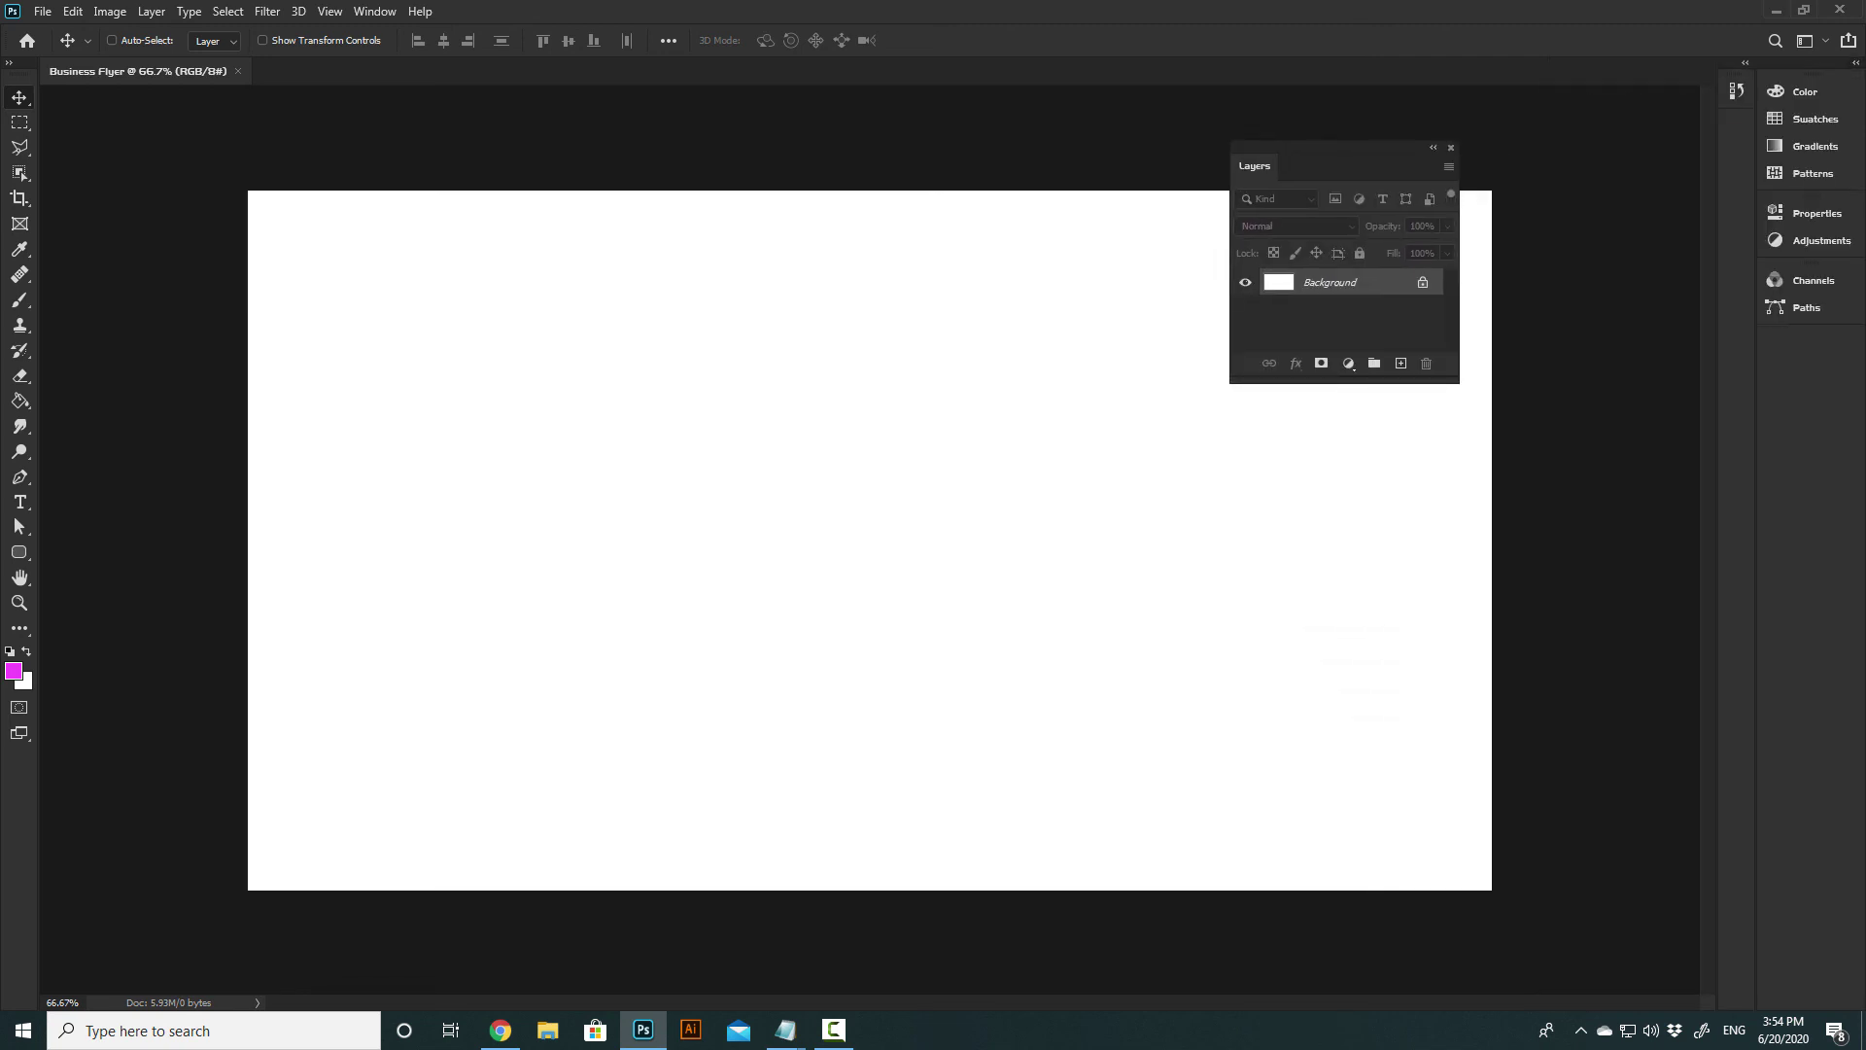
pyautogui.moveTo(1253, 165); pyautogui.dragTo(1479, 137)
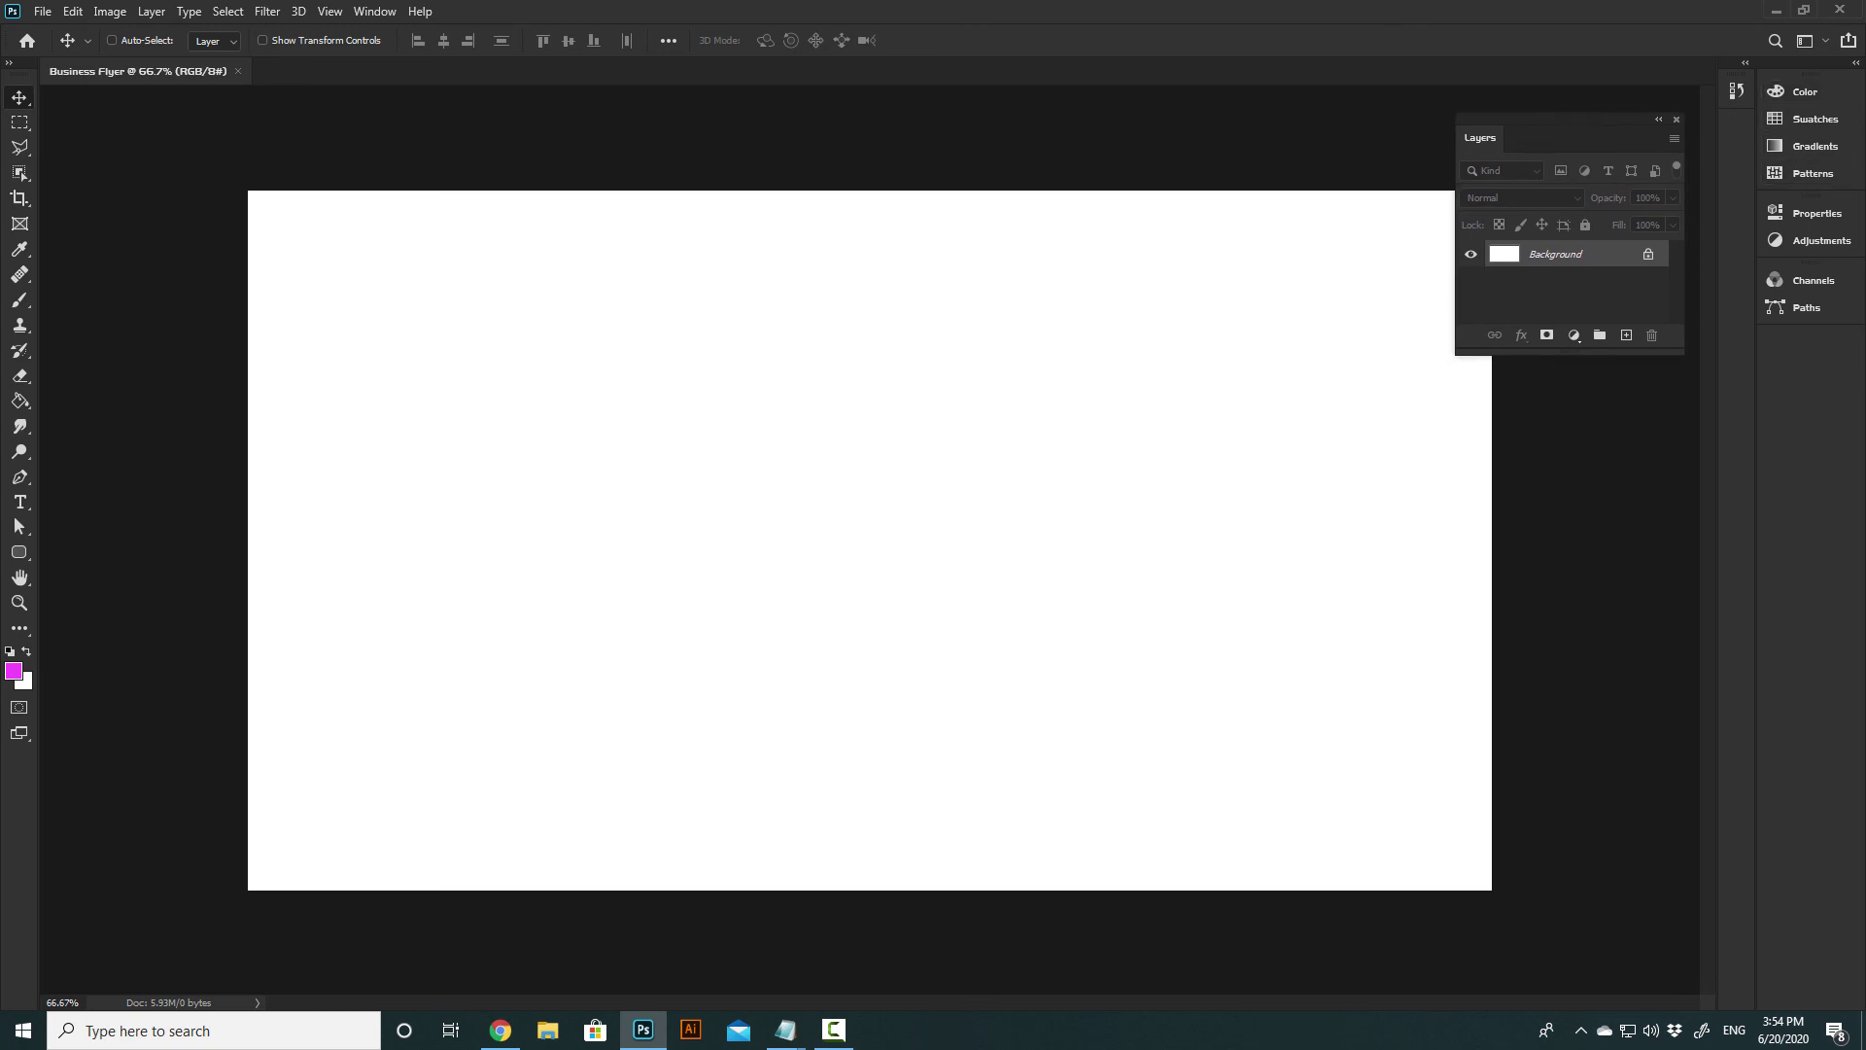
pyautogui.moveTo(1479, 137); pyautogui.dragTo(1340, 470)
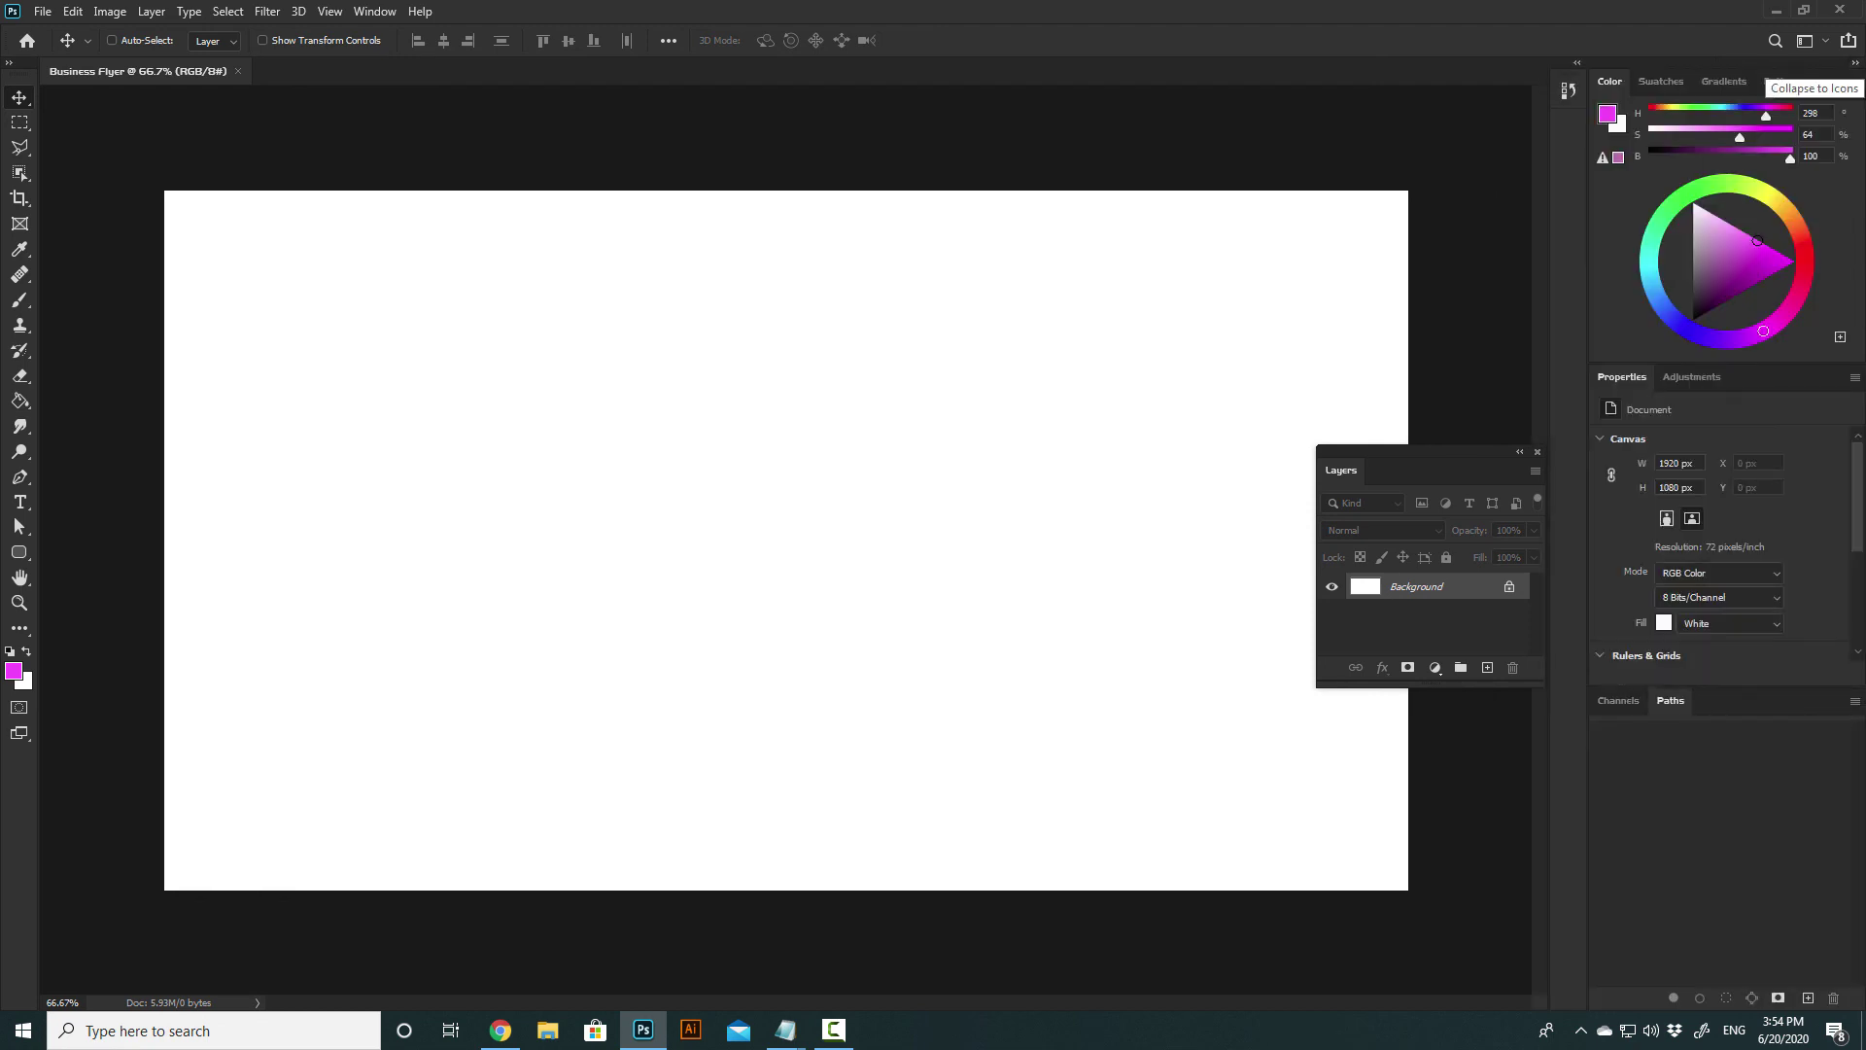
pyautogui.click(1854, 63)
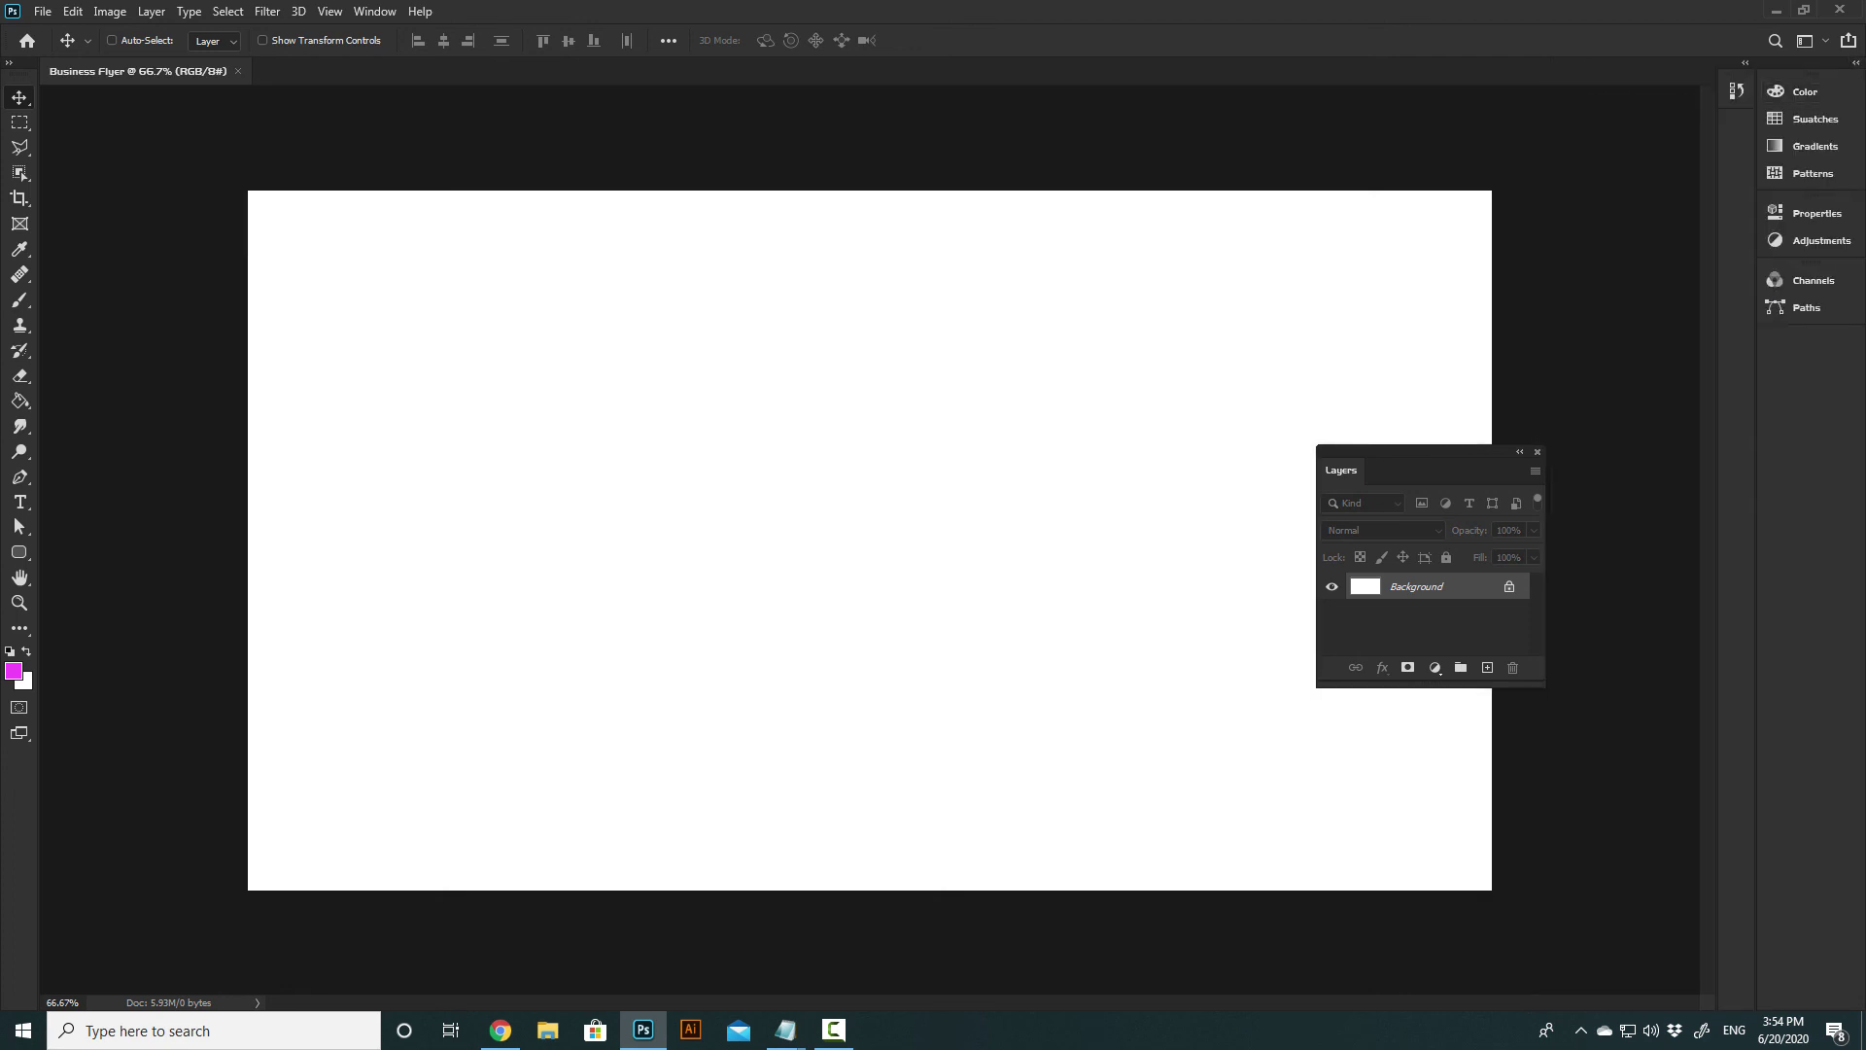
# - Drag the floating Layers panel to the upper right beside the icon dock and nudge it into place
pyautogui.moveTo(1379, 457); pyautogui.dragTo(1554, 136)
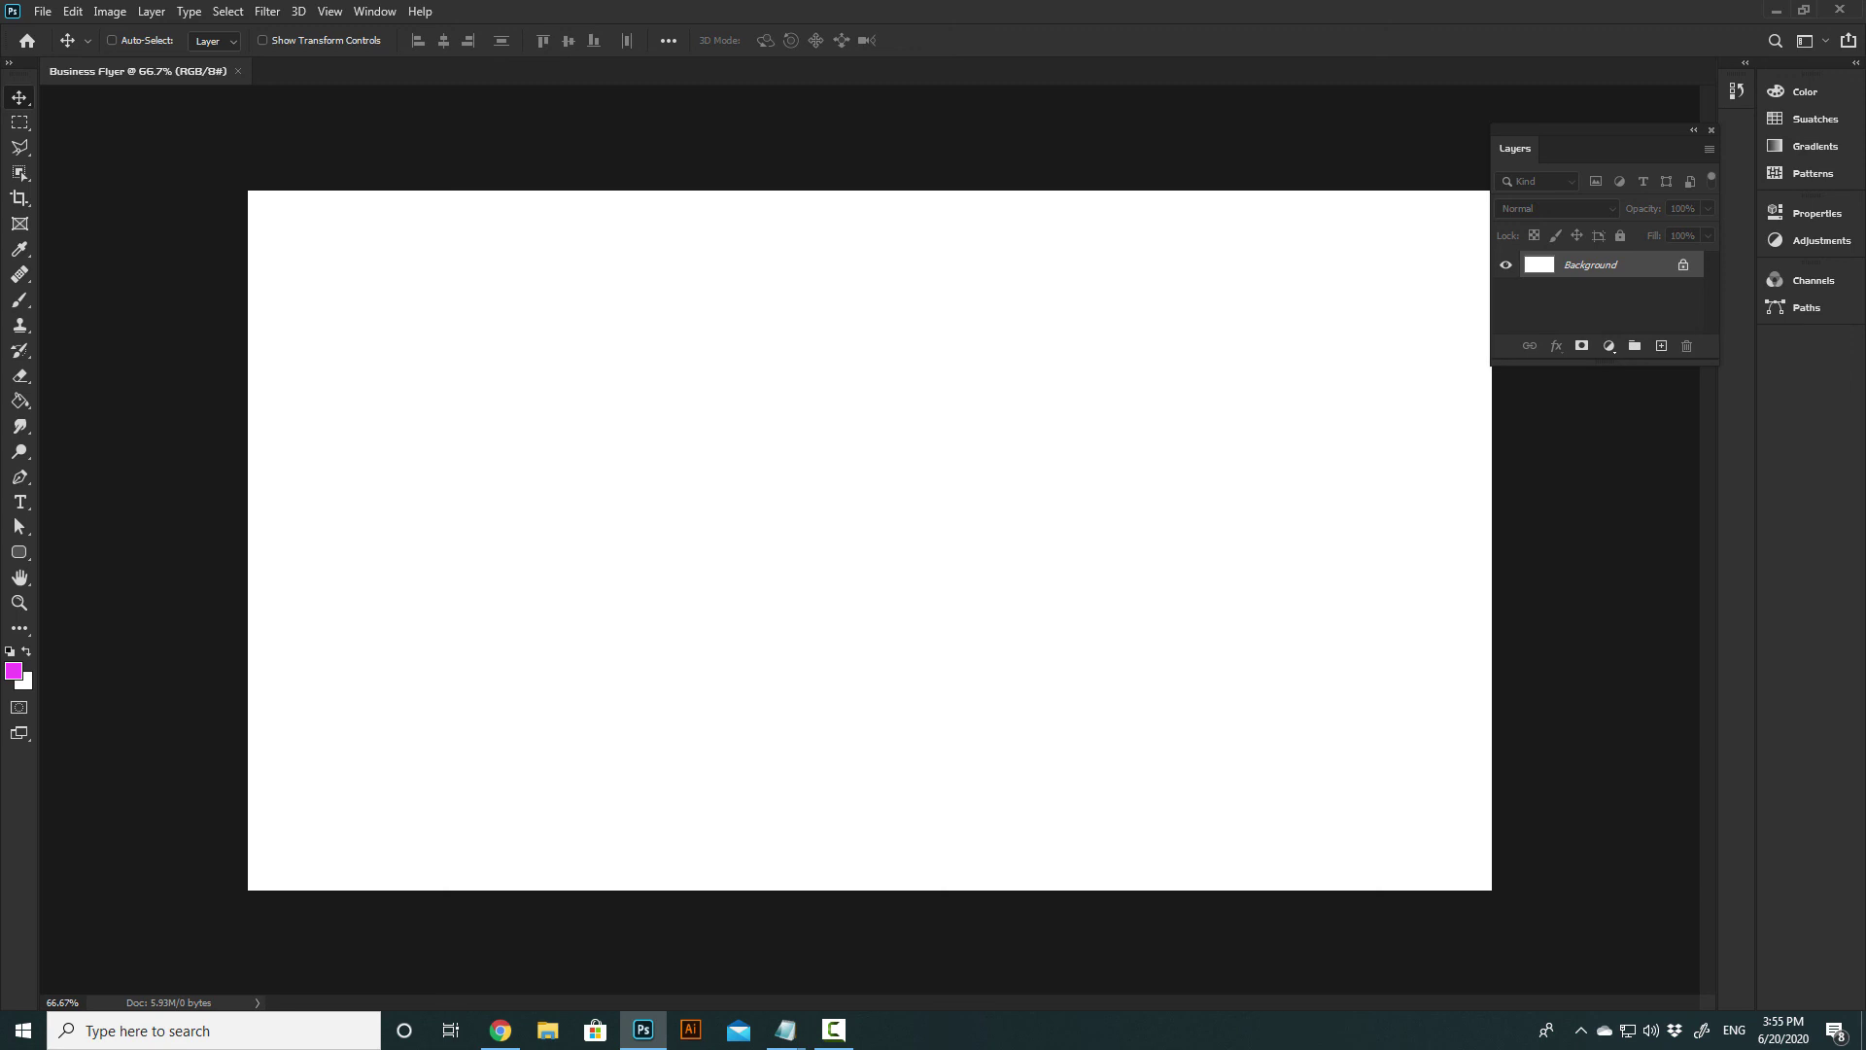
pyautogui.moveTo(1604, 130); pyautogui.dragTo(1613, 193)
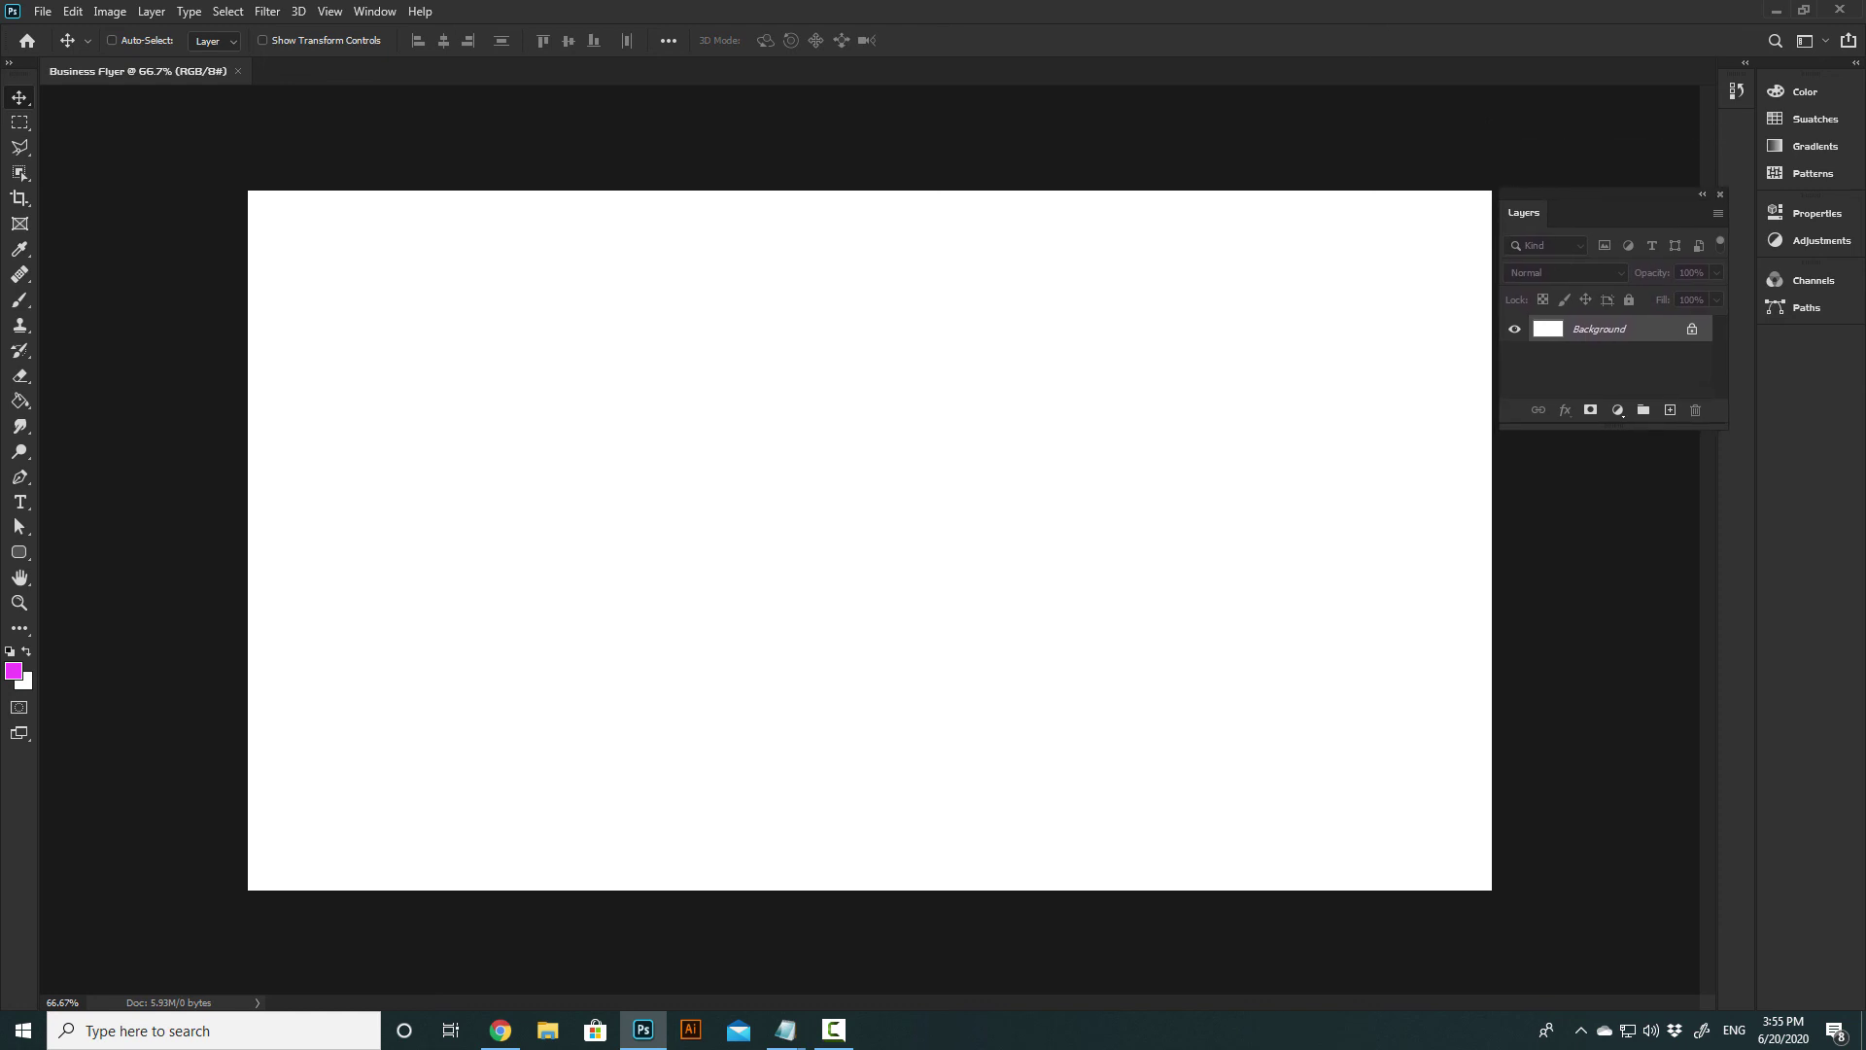